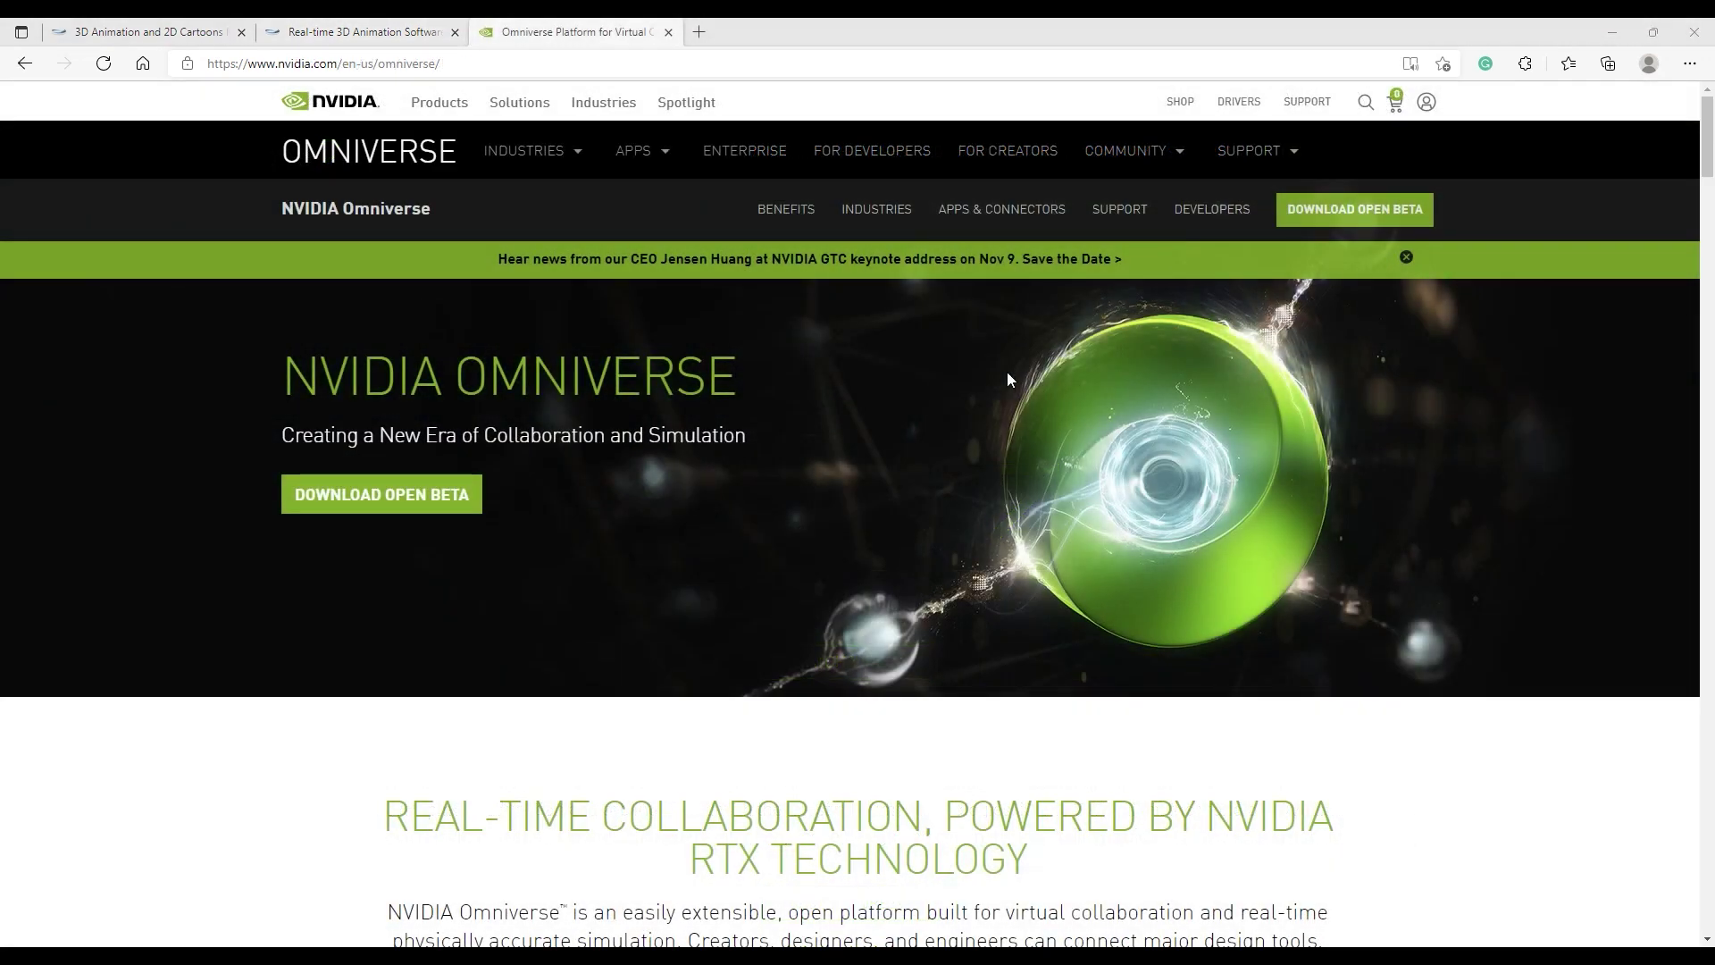
# Step: Start the Omniverse Open Beta download and show the 'What will you use this for?' choices
pyautogui.click(457, 500)
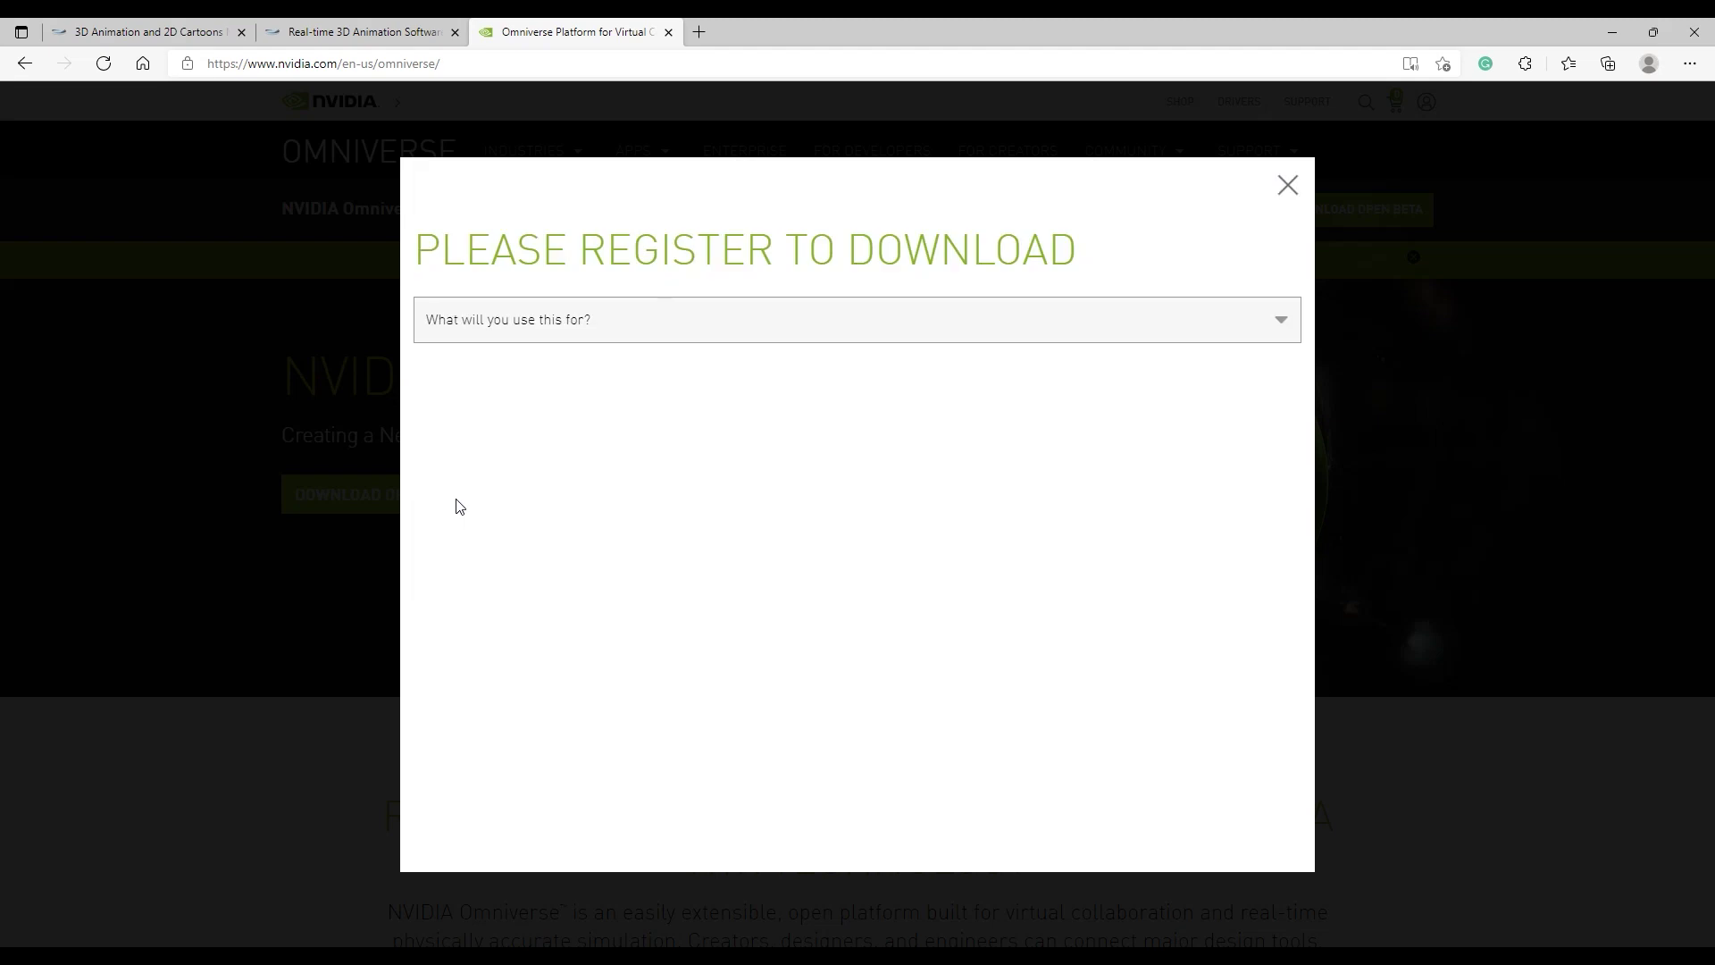
pyautogui.click(1289, 332)
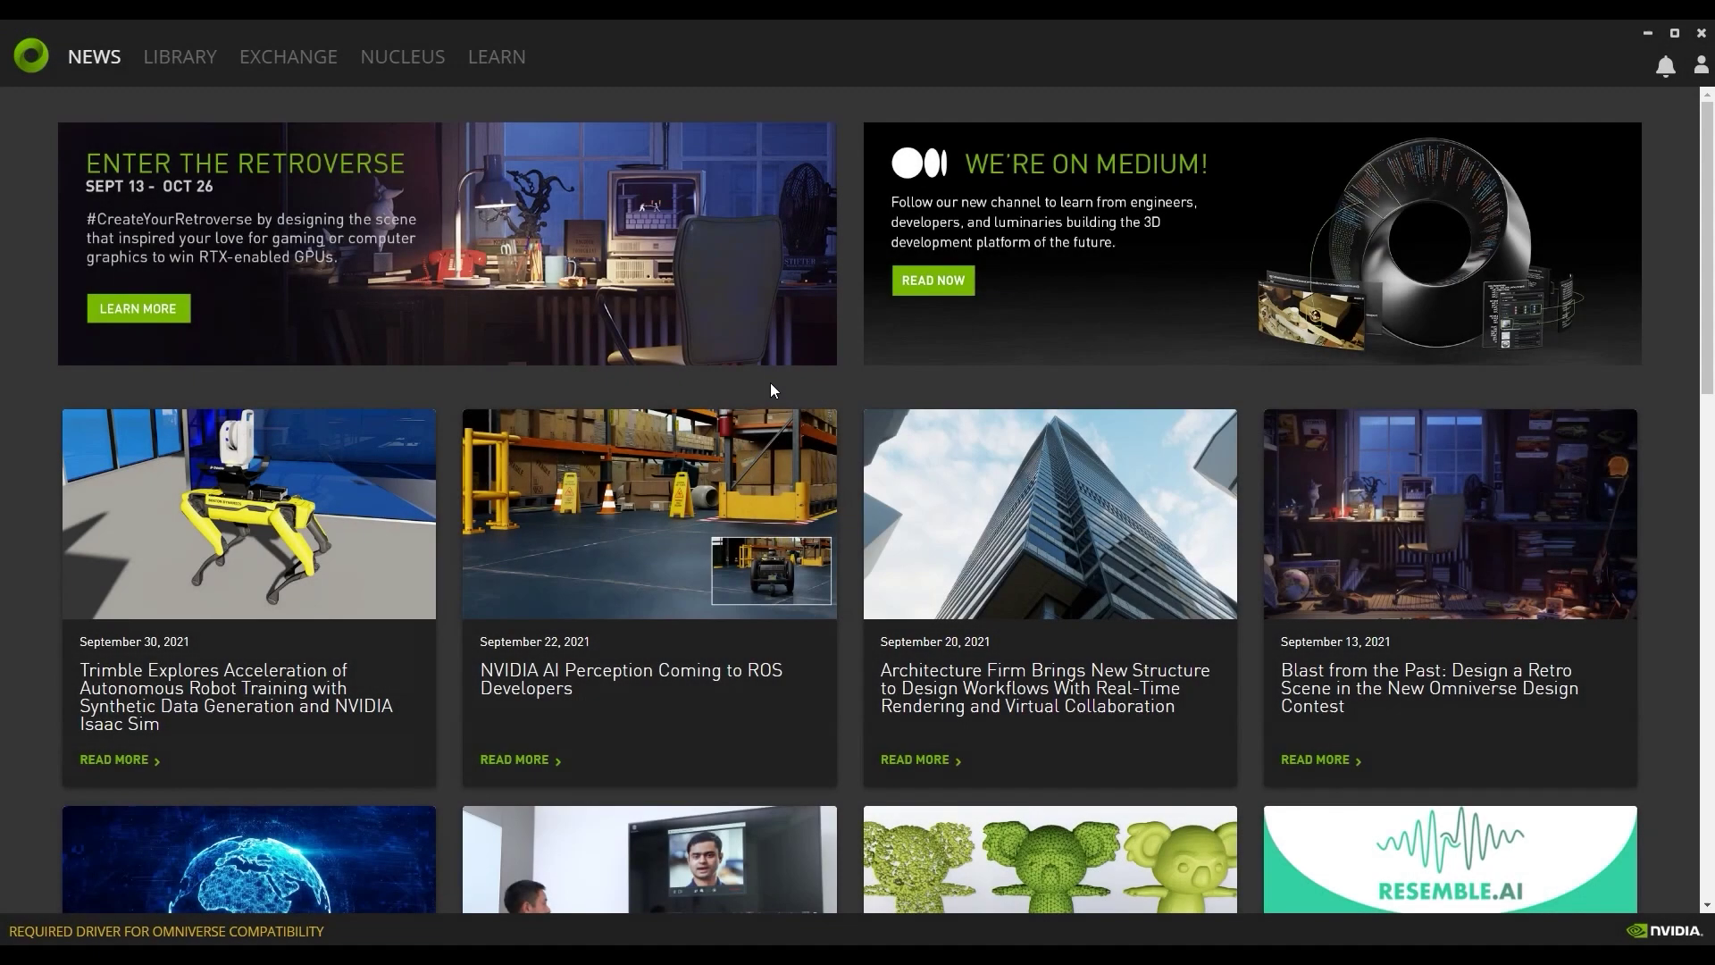
# Step: Browse the Exchange grid of apps and connectors, then view Create, Cache and Drive in the Library
pyautogui.click(314, 62)
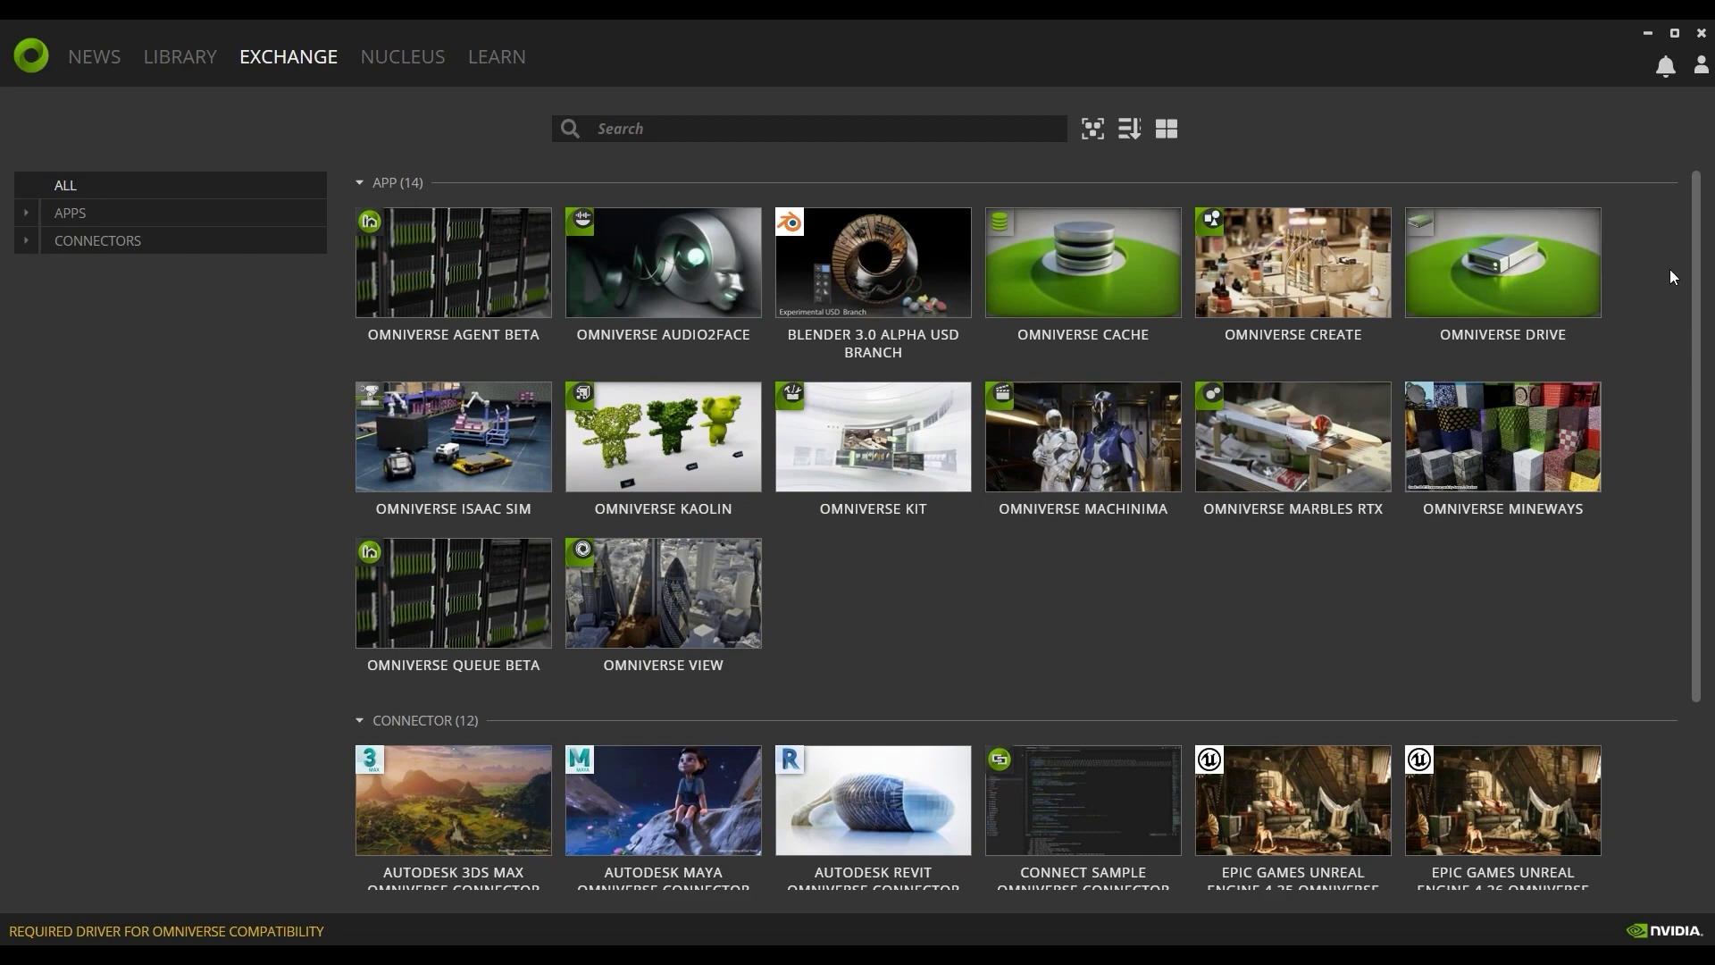
pyautogui.moveTo(1697, 255); pyautogui.dragTo(1690, 441)
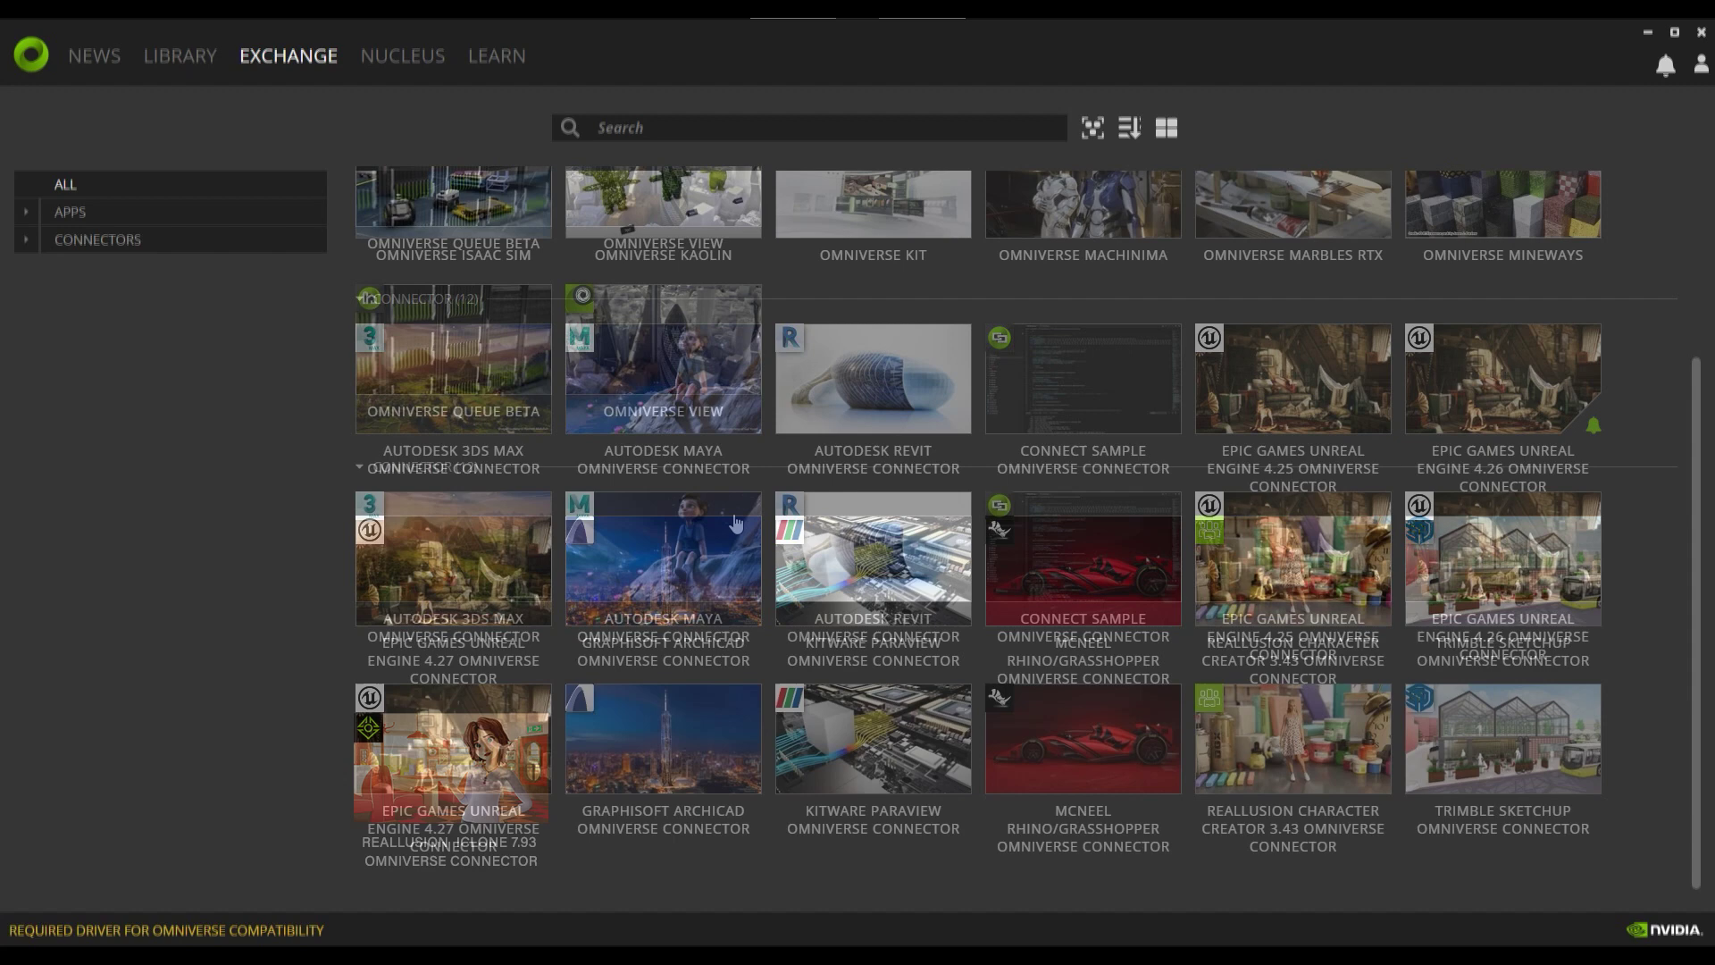
pyautogui.click(183, 59)
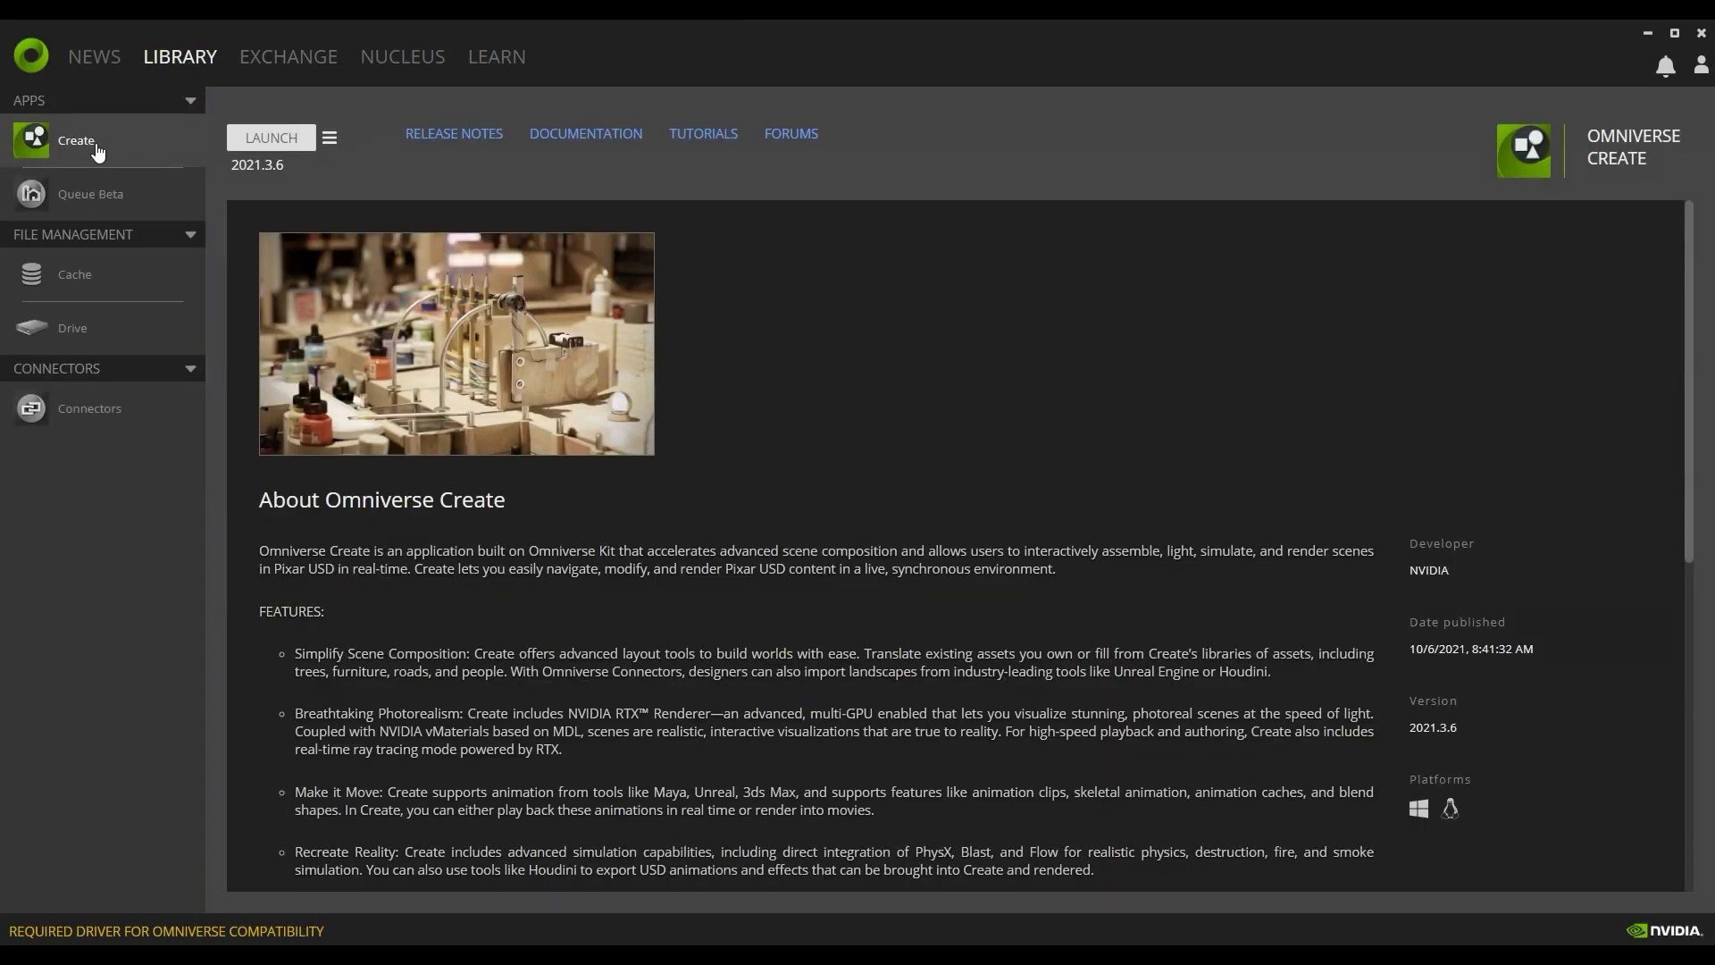
pyautogui.click(141, 281)
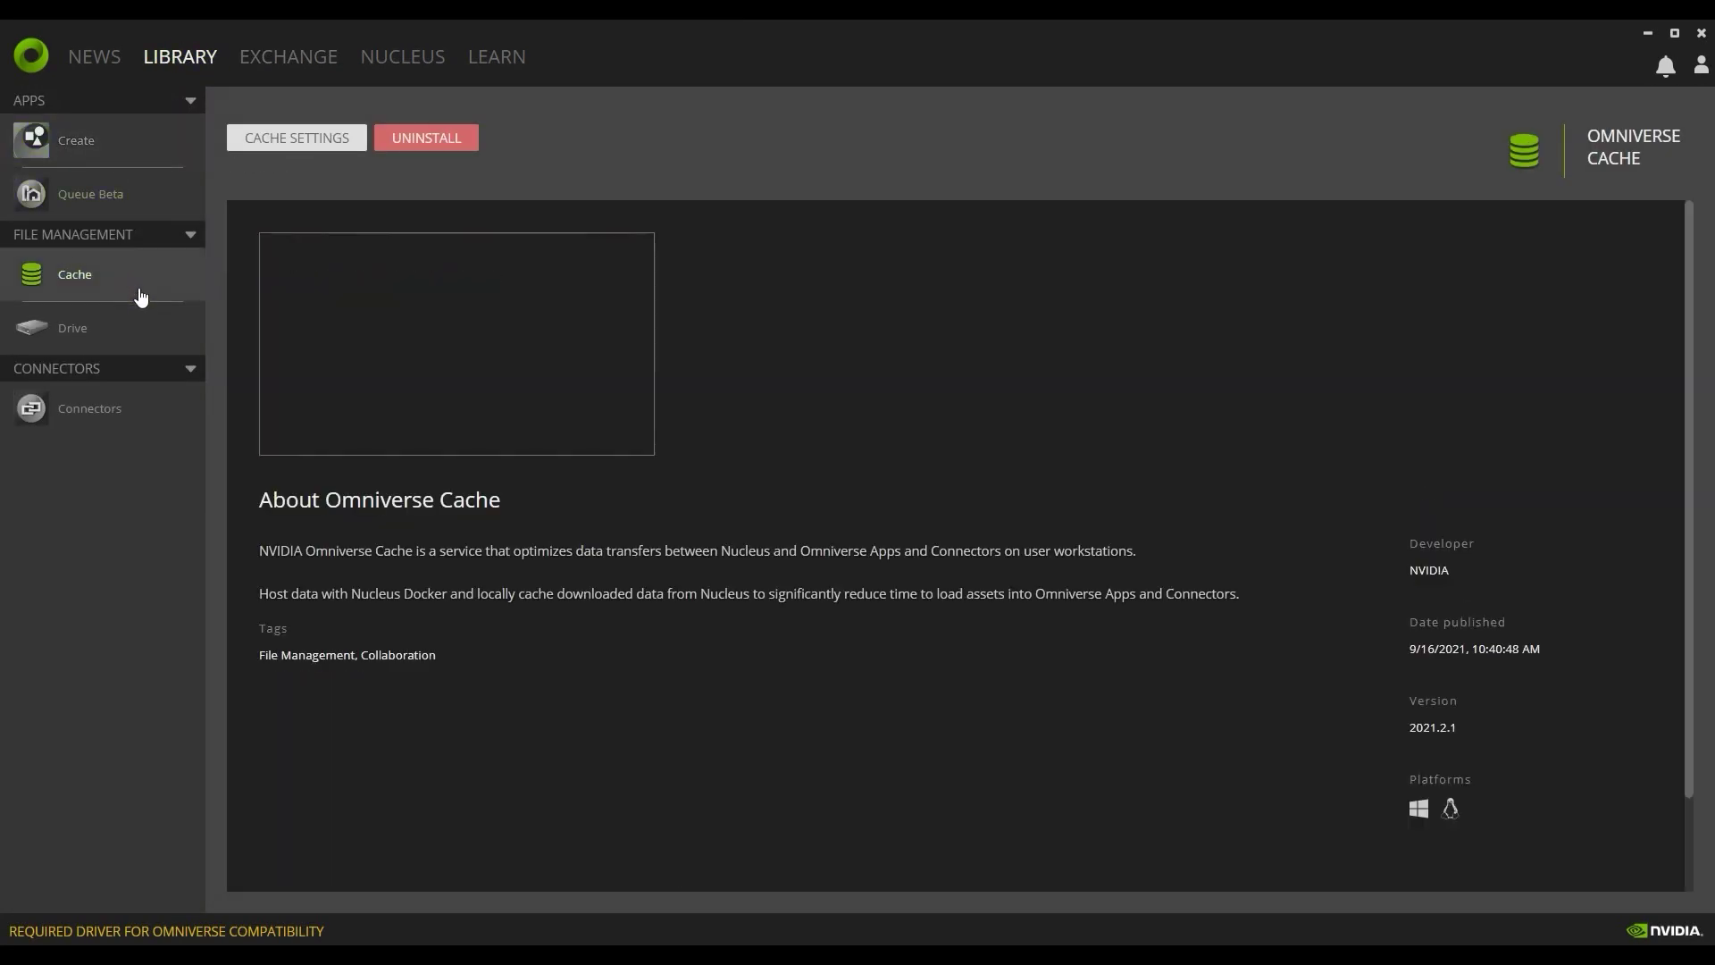
pyautogui.click(133, 340)
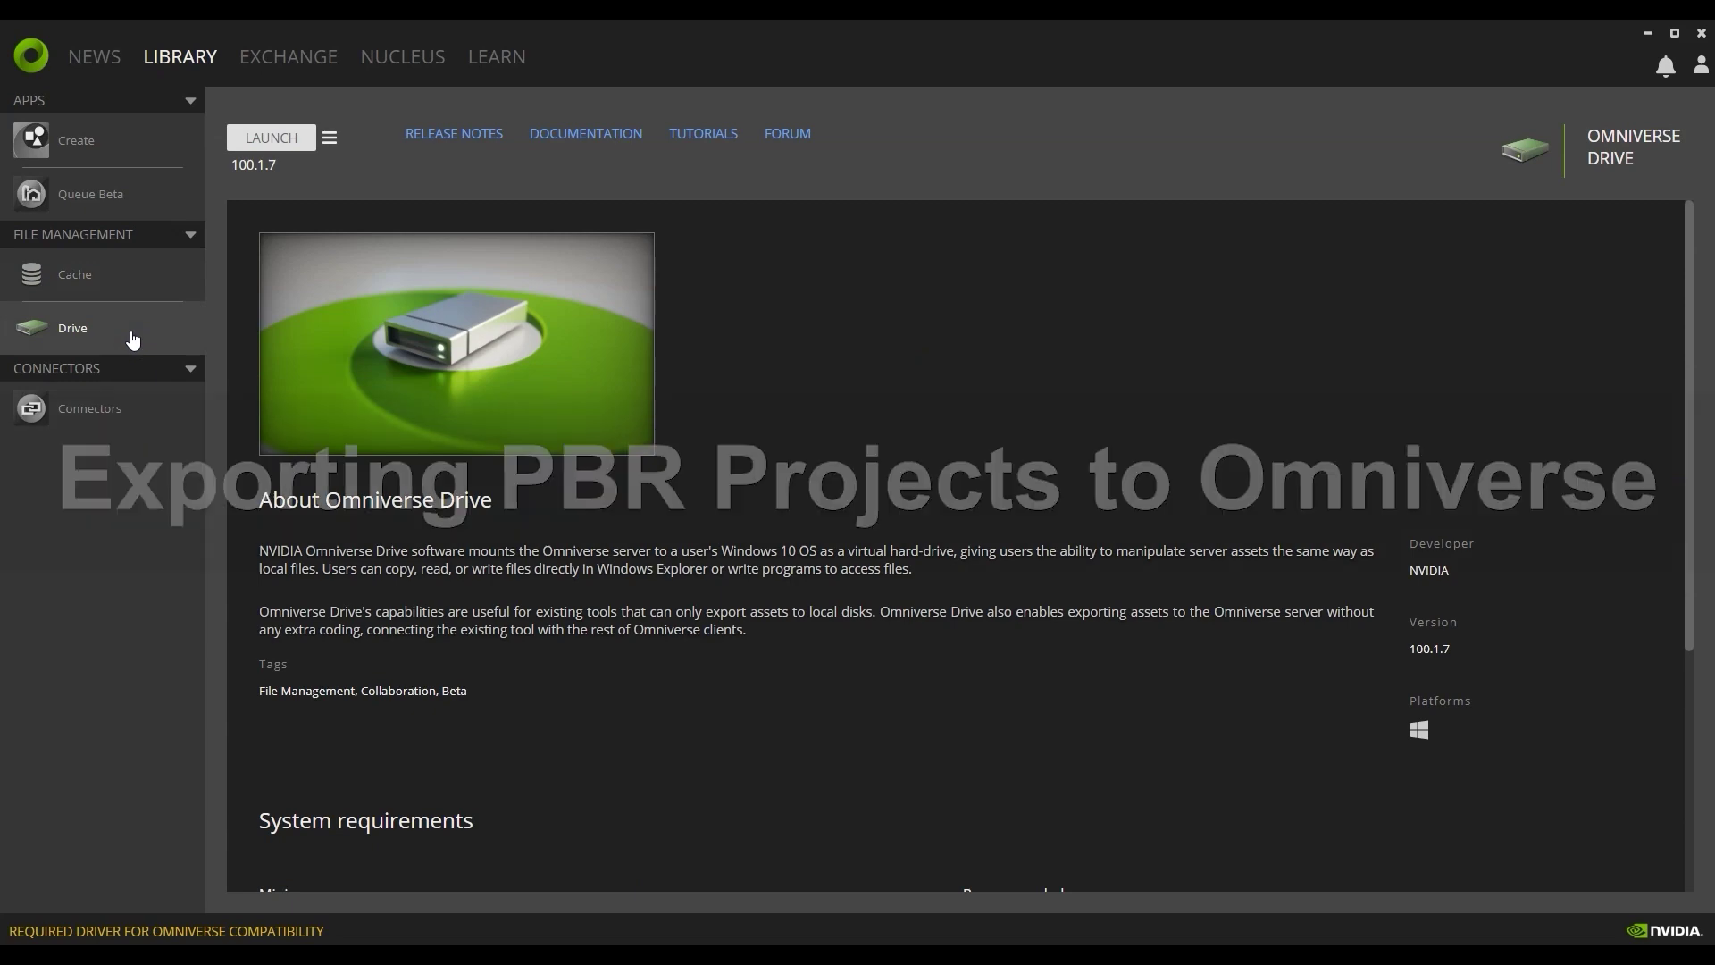
pyautogui.click(81, 140)
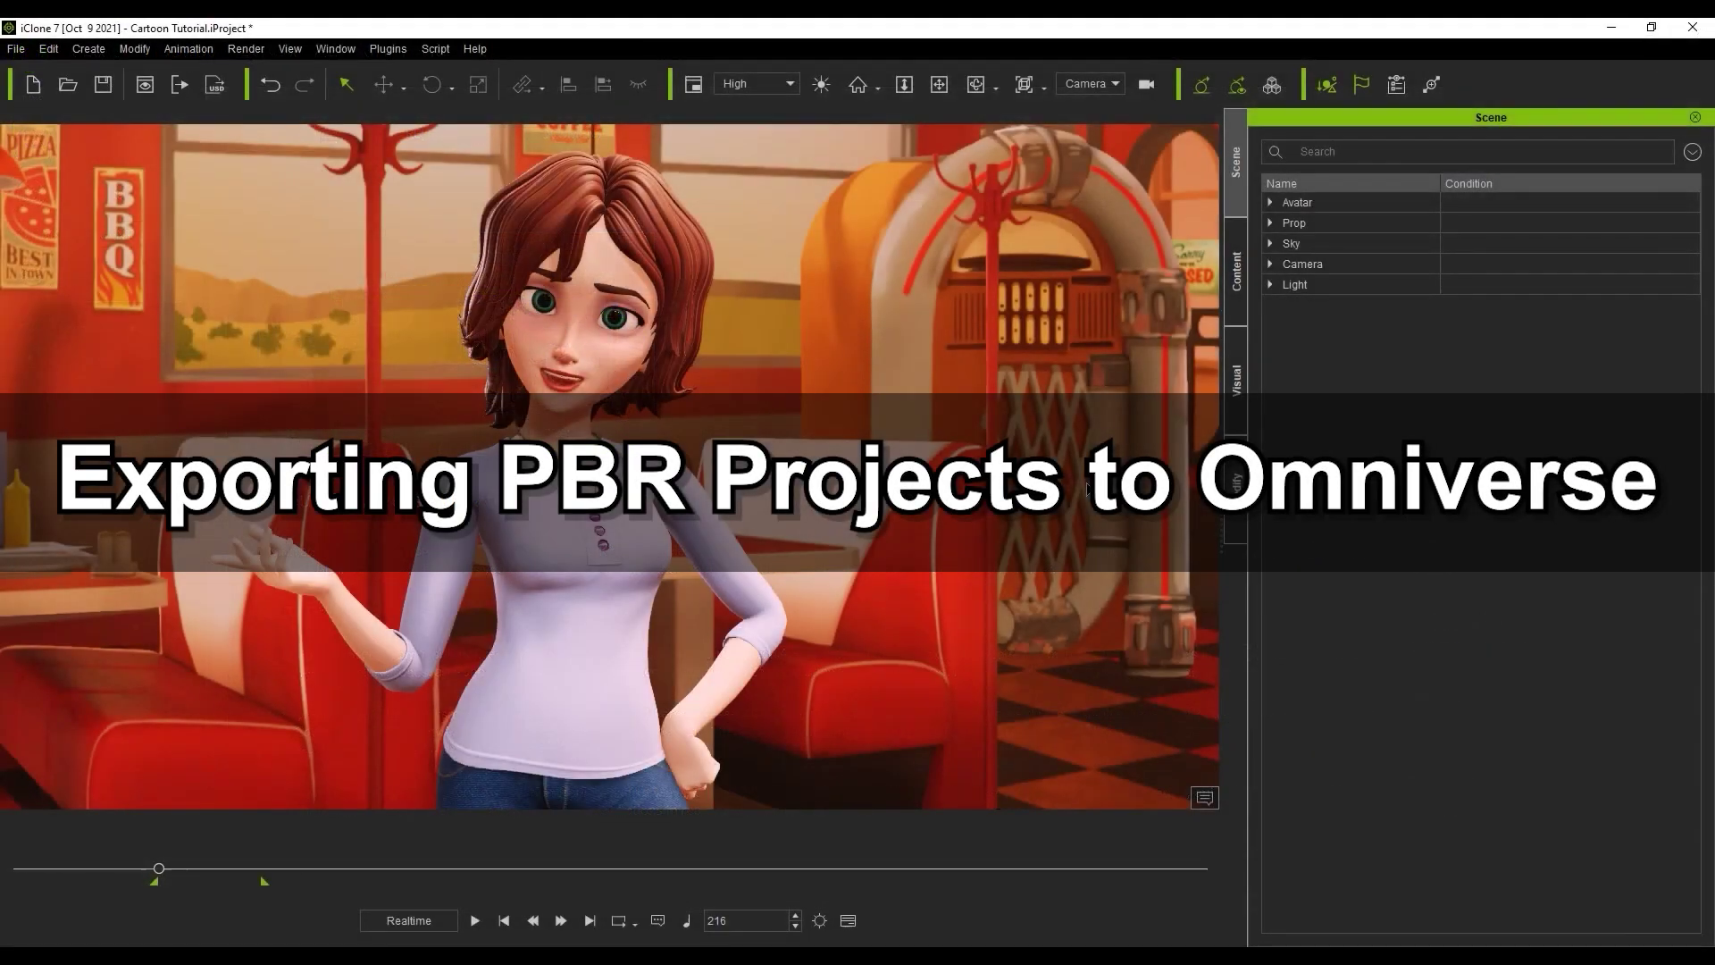
# Step: Play the character animation, then stop it and return to frame 216
pyautogui.click(475, 920)
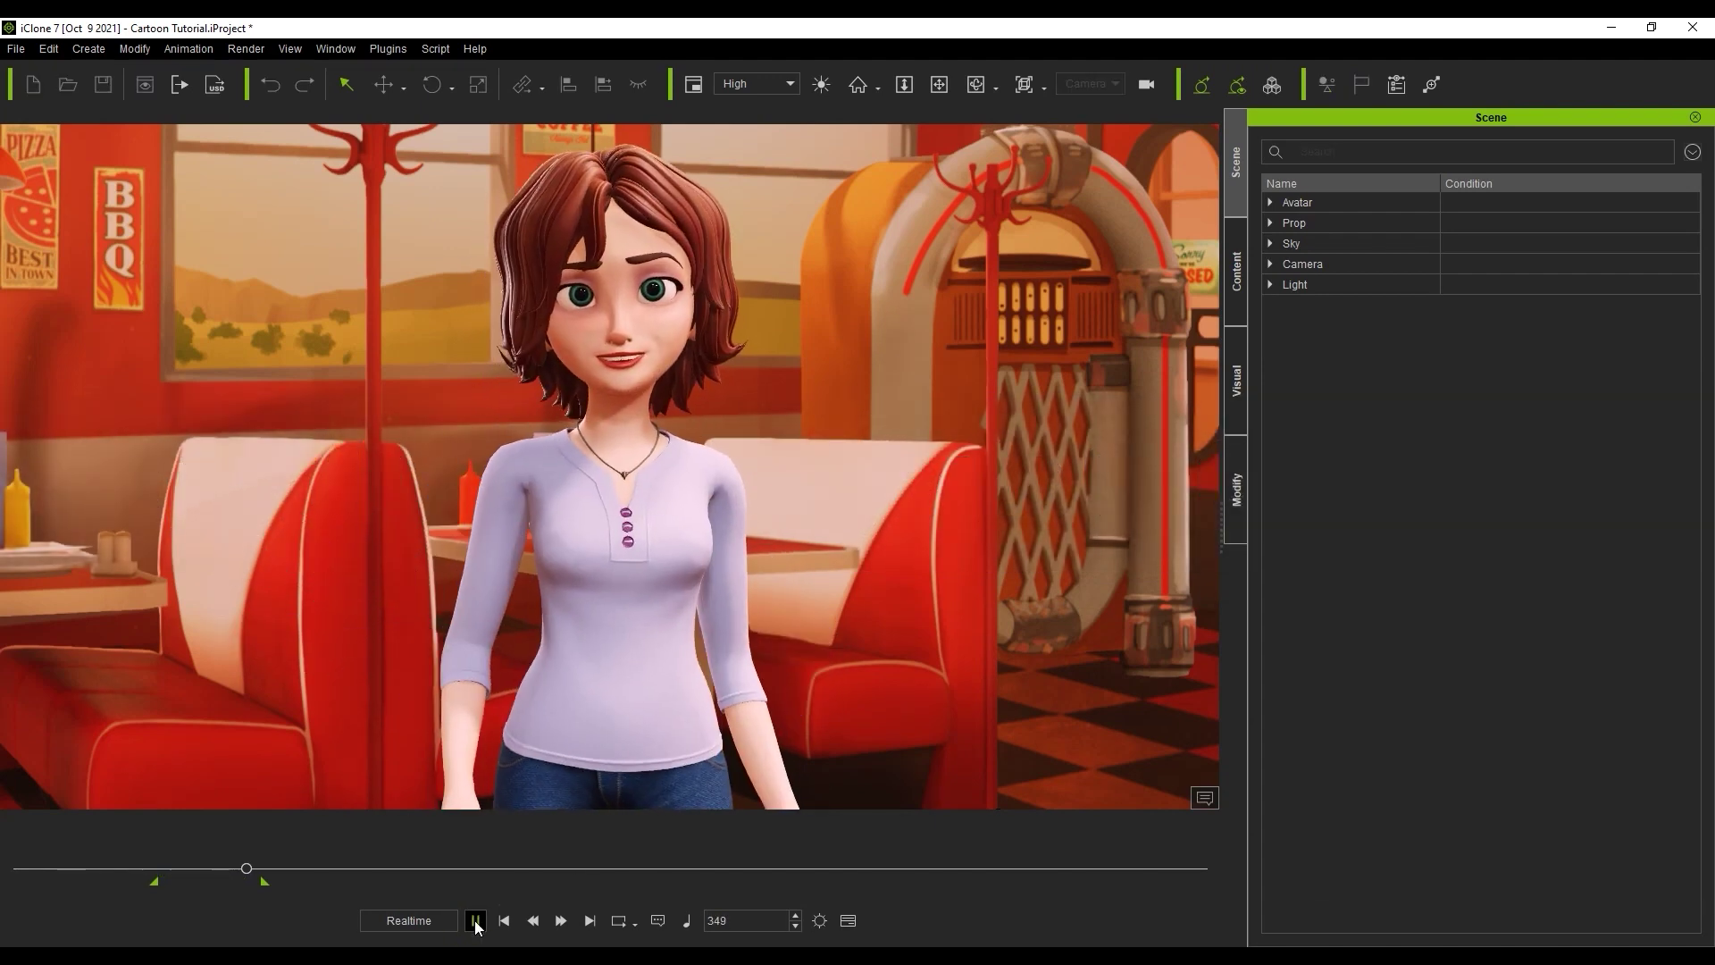
pyautogui.click(475, 921)
pyautogui.click(506, 922)
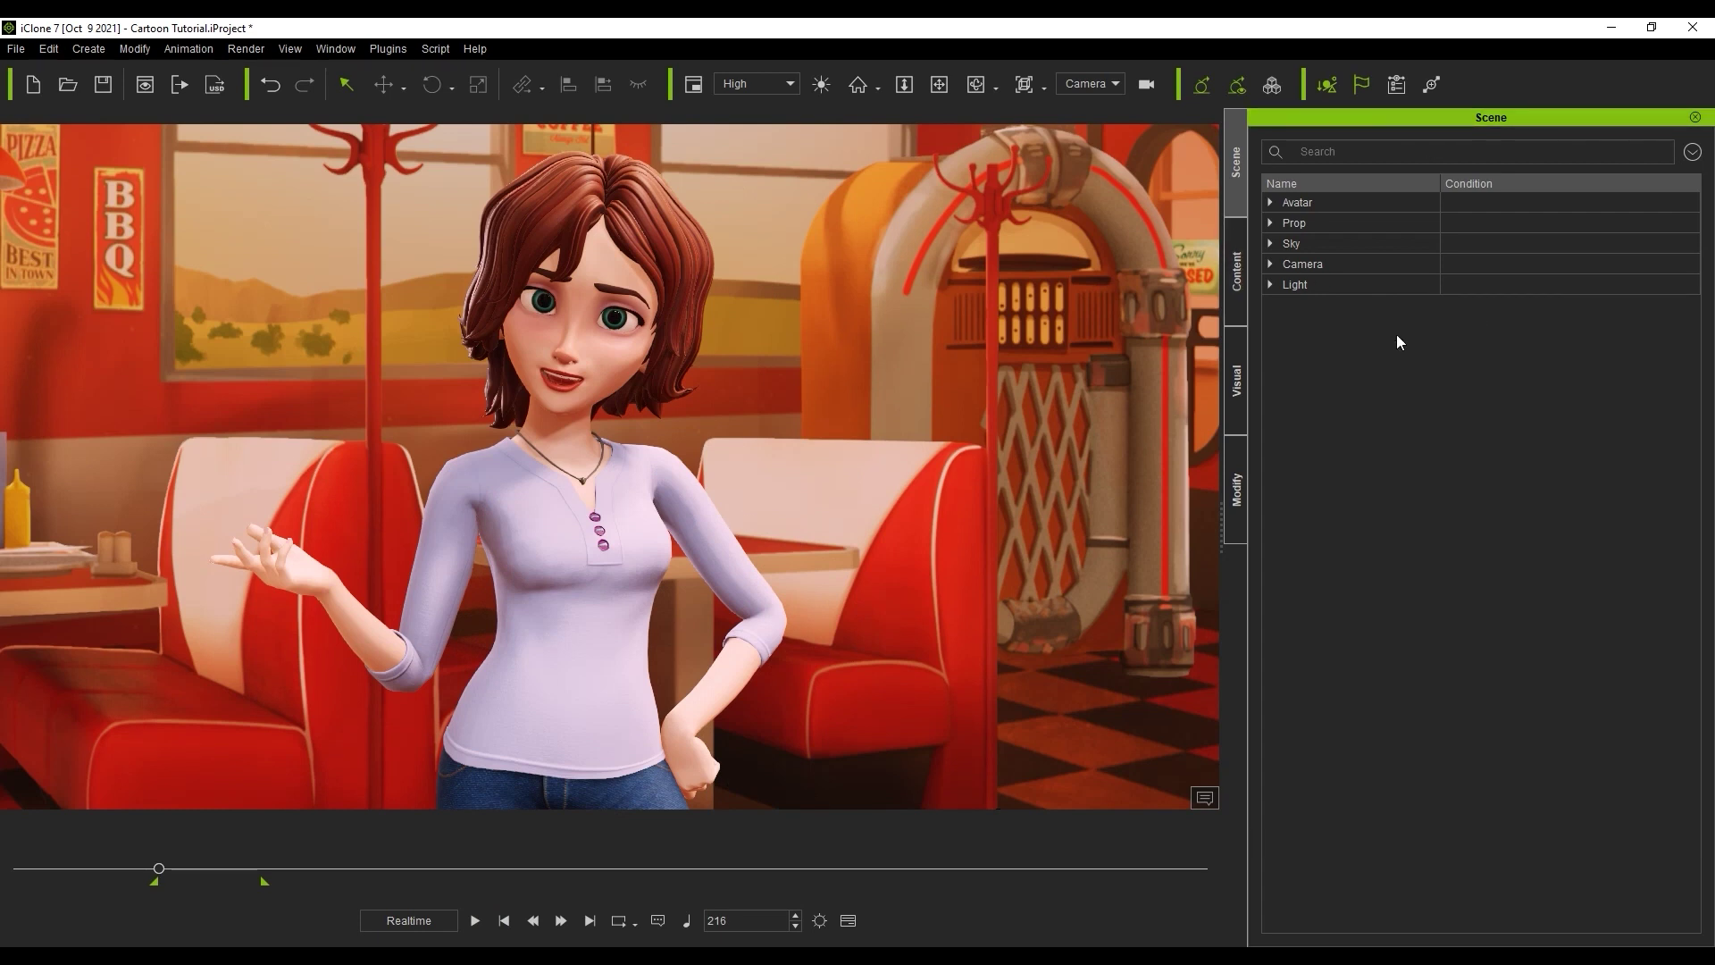
# Step: Select Megan under Avatar and show her PBR material list in the Modify panel
pyautogui.doubleClick(1297, 203)
pyautogui.click(1340, 223)
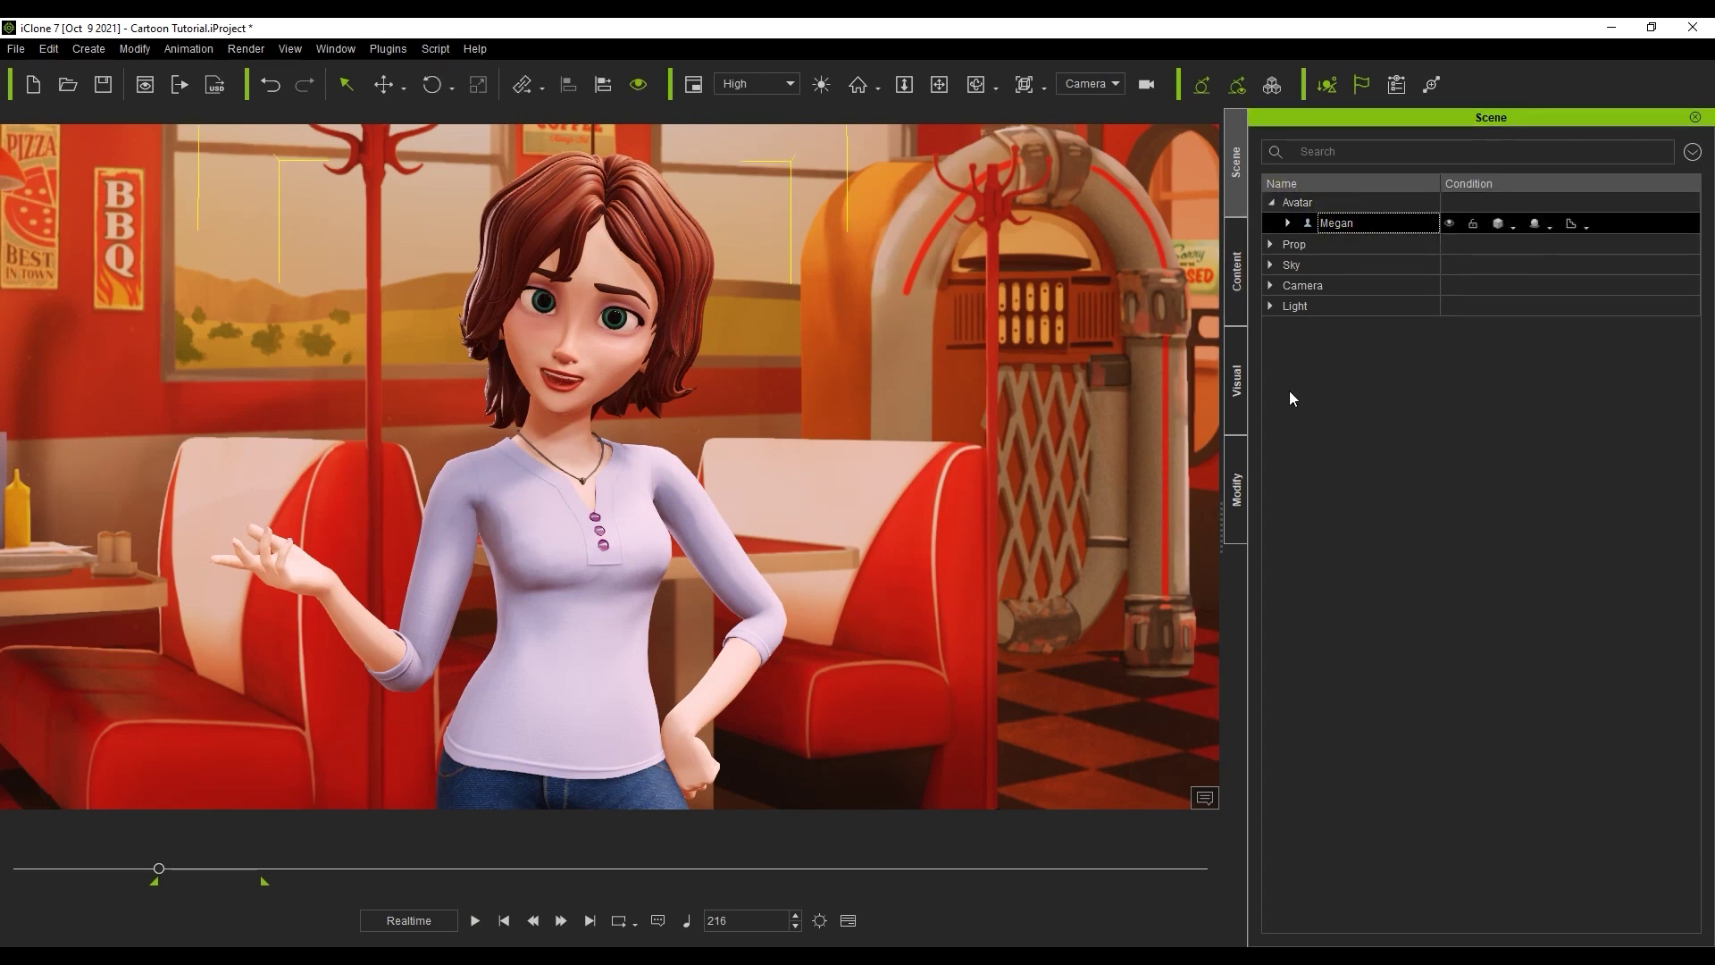
pyautogui.click(1236, 487)
pyautogui.click(1335, 152)
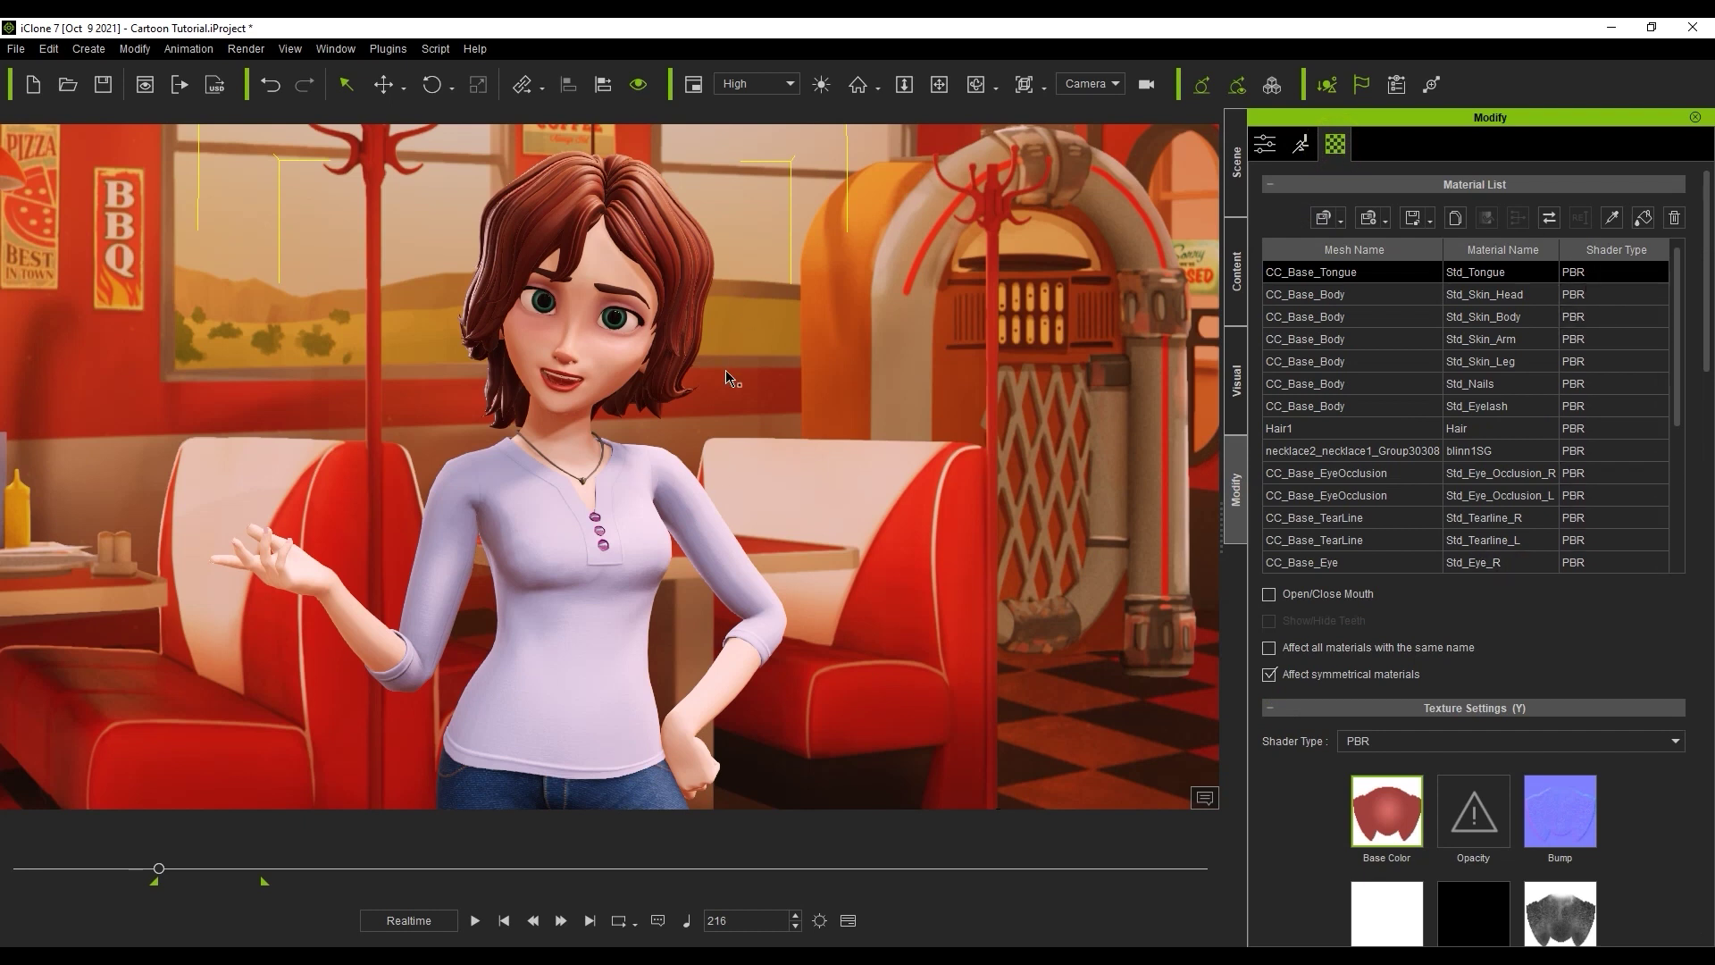
# Step: Configure USD export with Megan as Default Prim, RTX Real-Time render mode and frames 216–372
pyautogui.click(215, 84)
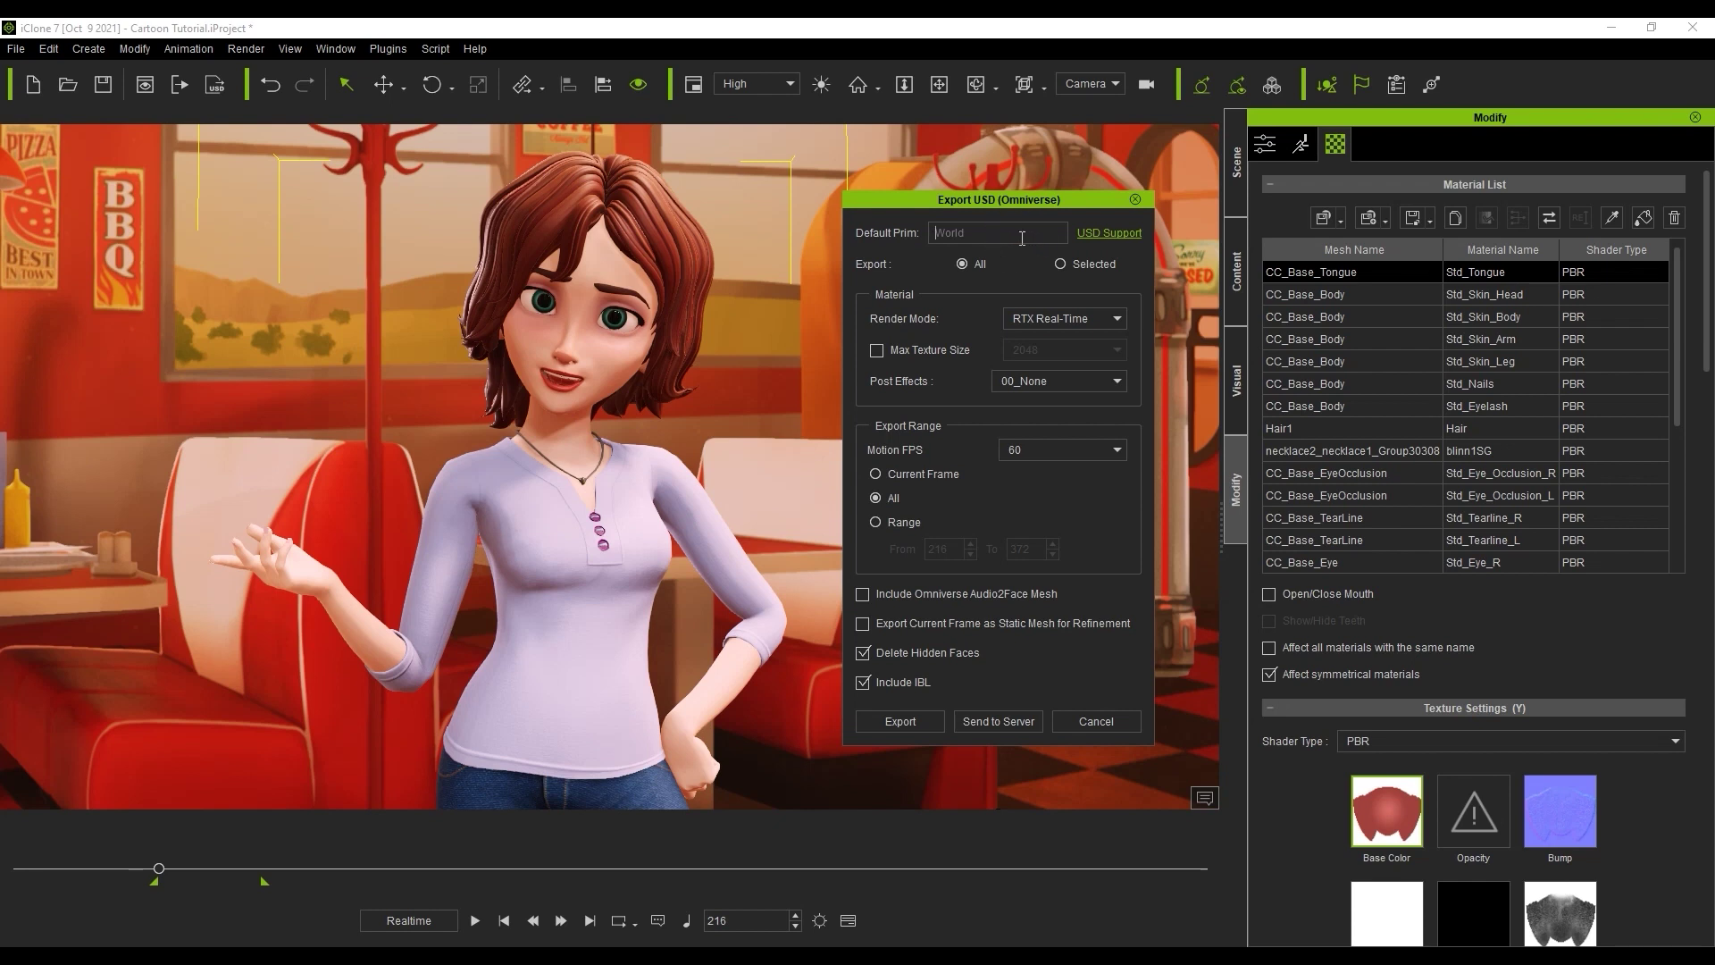
pyautogui.write('Megan')
pyautogui.click(963, 263)
pyautogui.click(1118, 319)
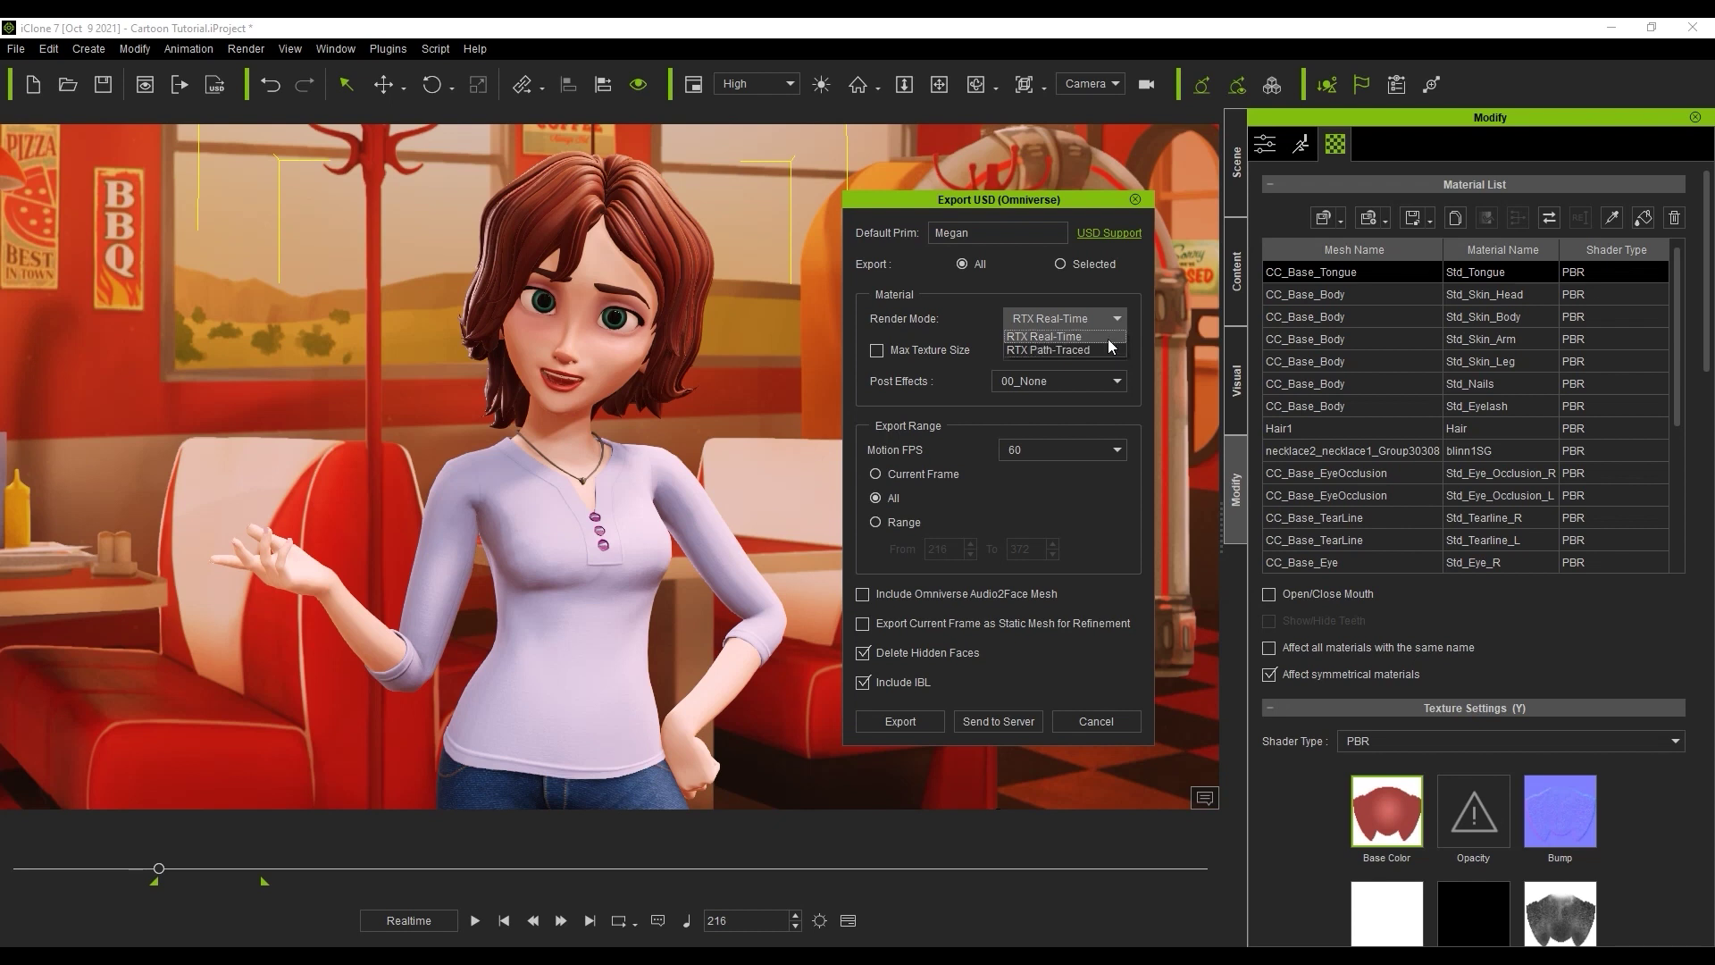
pyautogui.click(1102, 337)
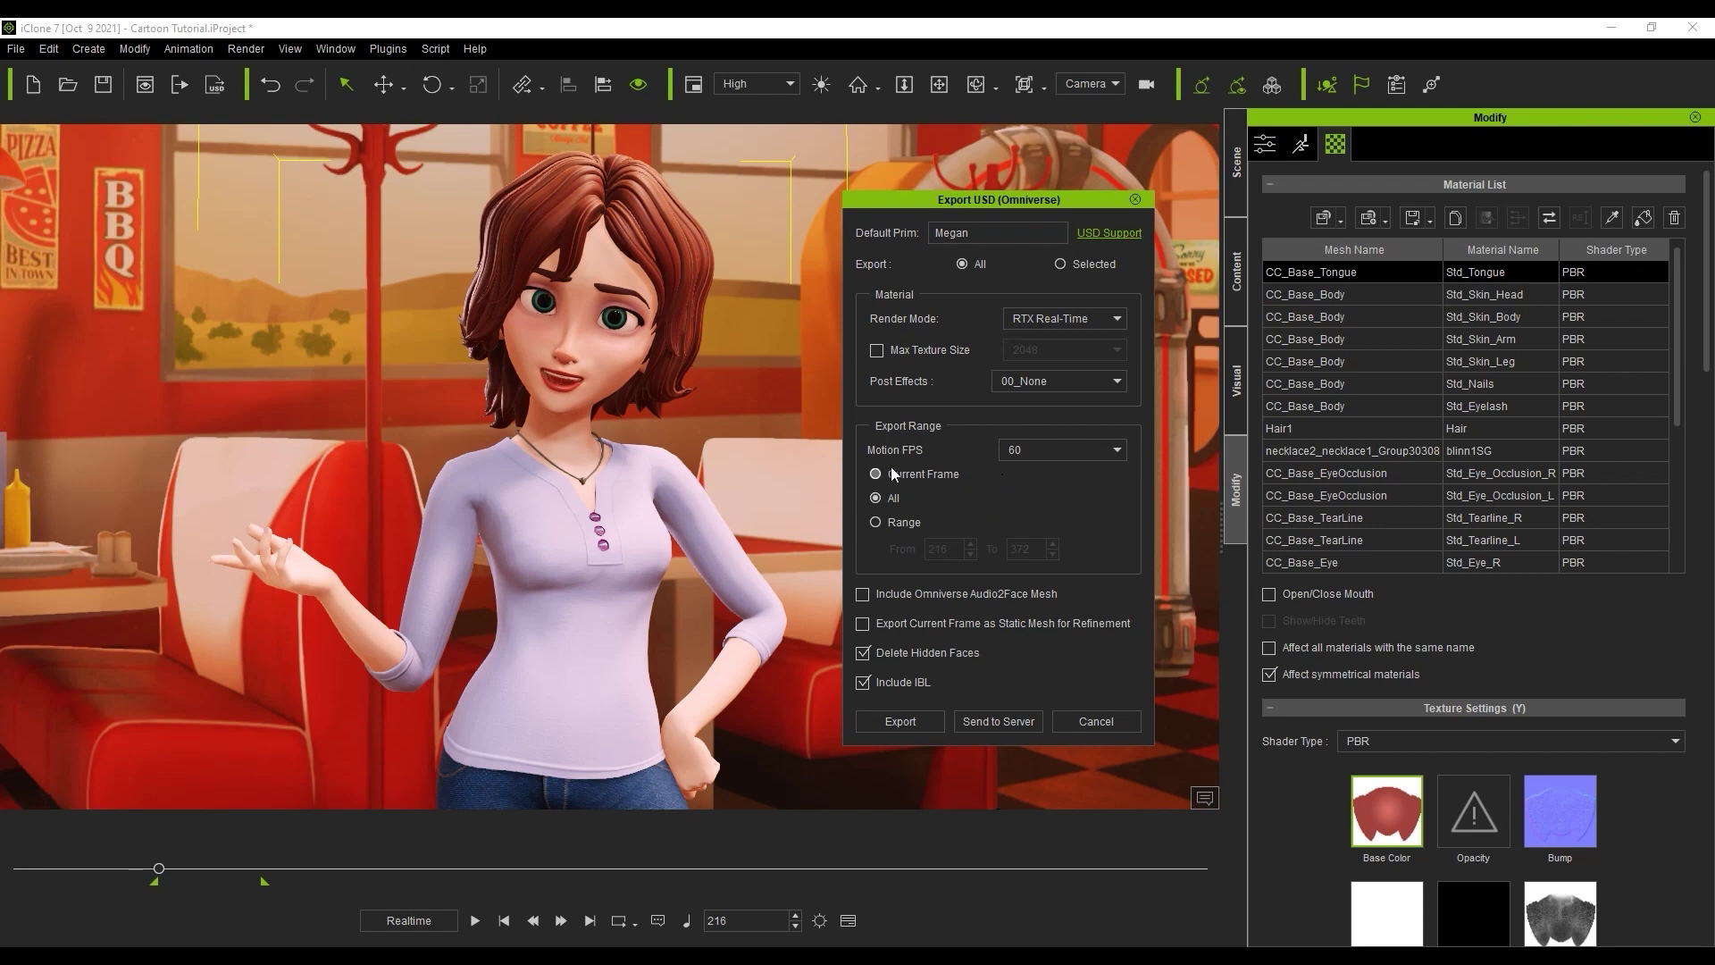
pyautogui.click(910, 523)
# Step: Skip the local save and send the export to the localhost Omniverse server named Megan
pyautogui.click(929, 720)
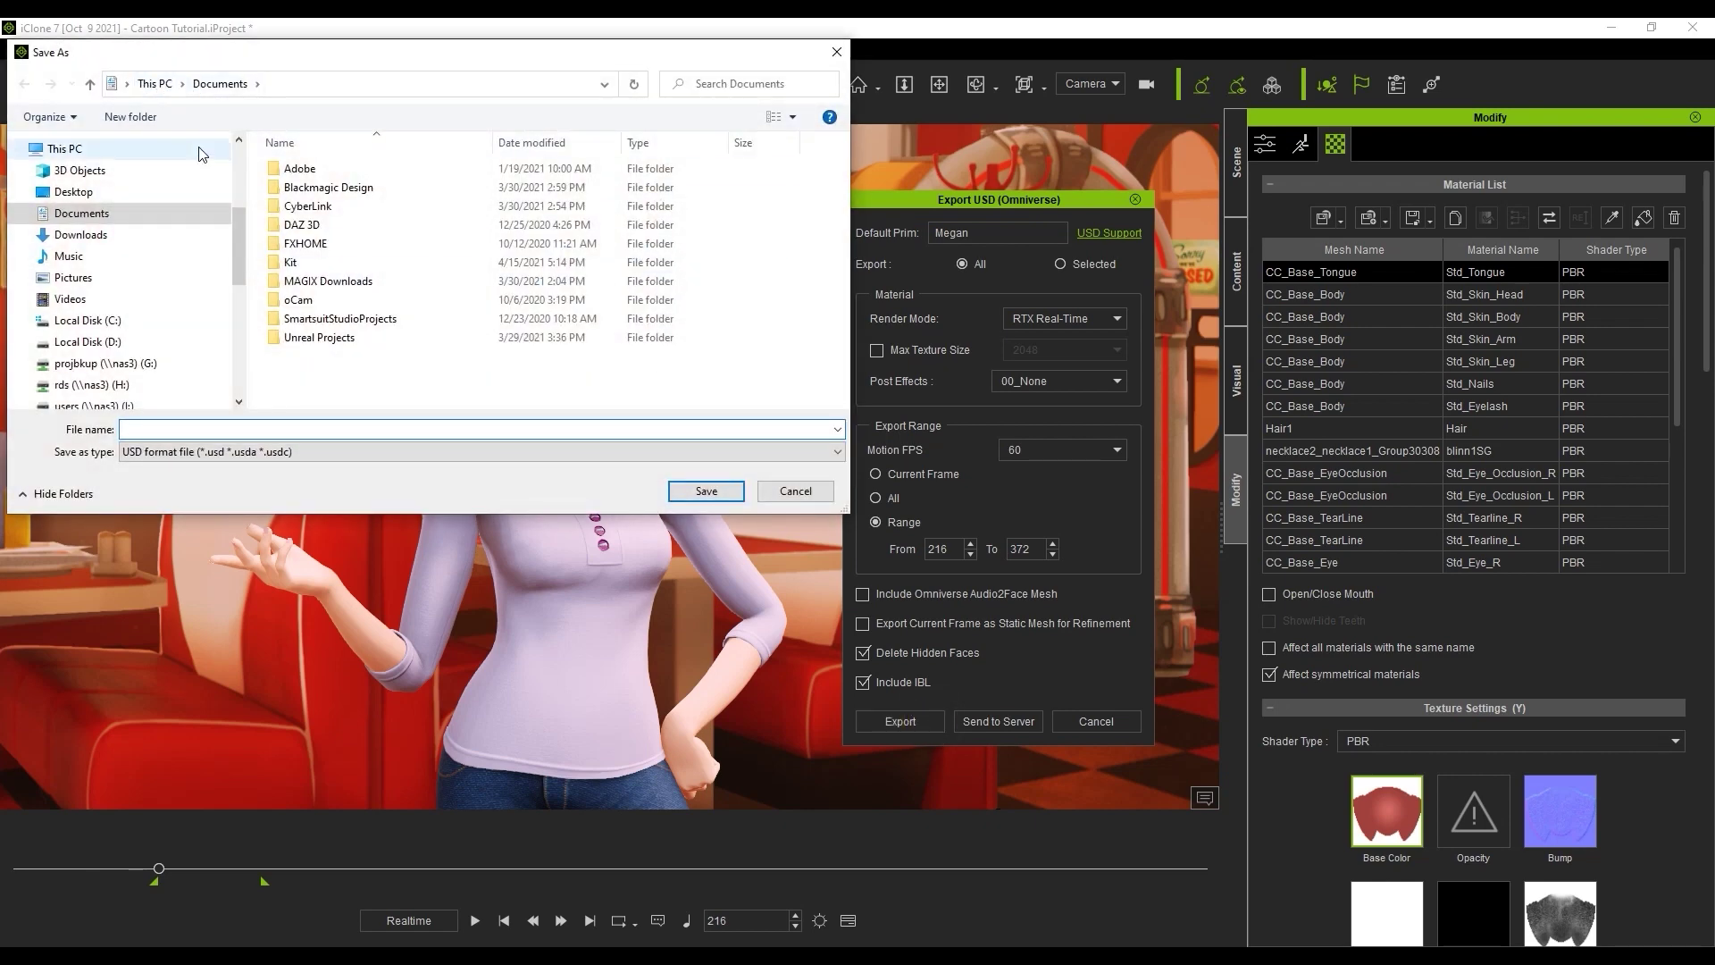
pyautogui.click(810, 497)
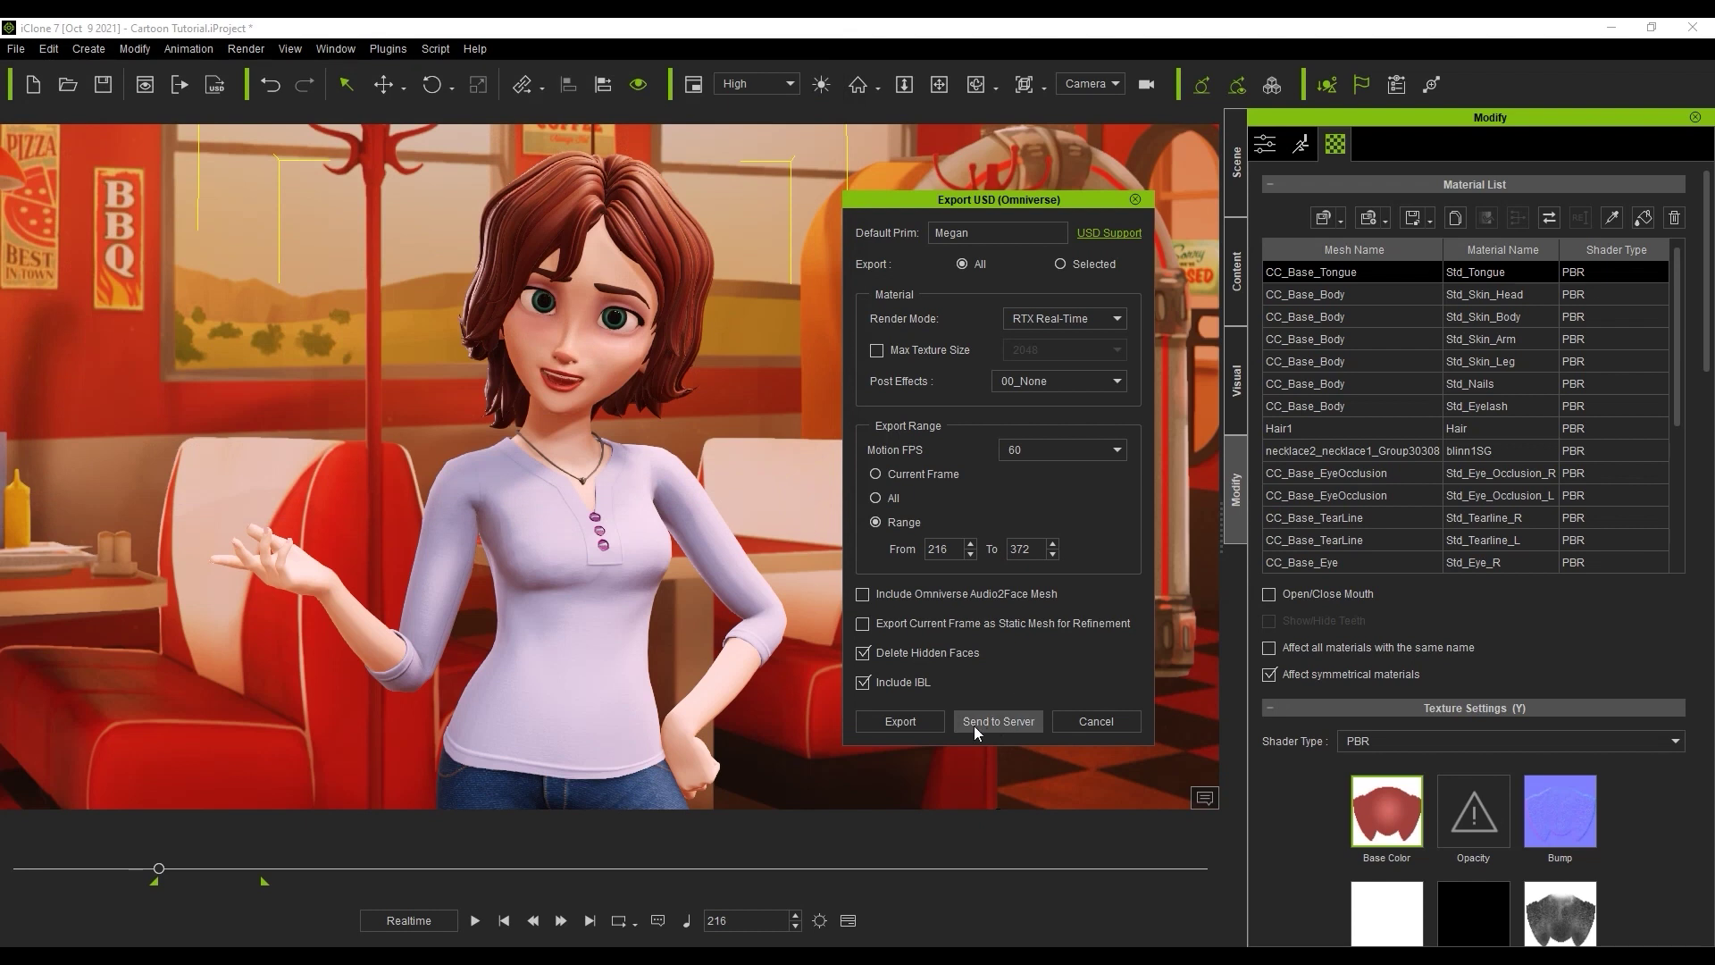
pyautogui.click(1019, 730)
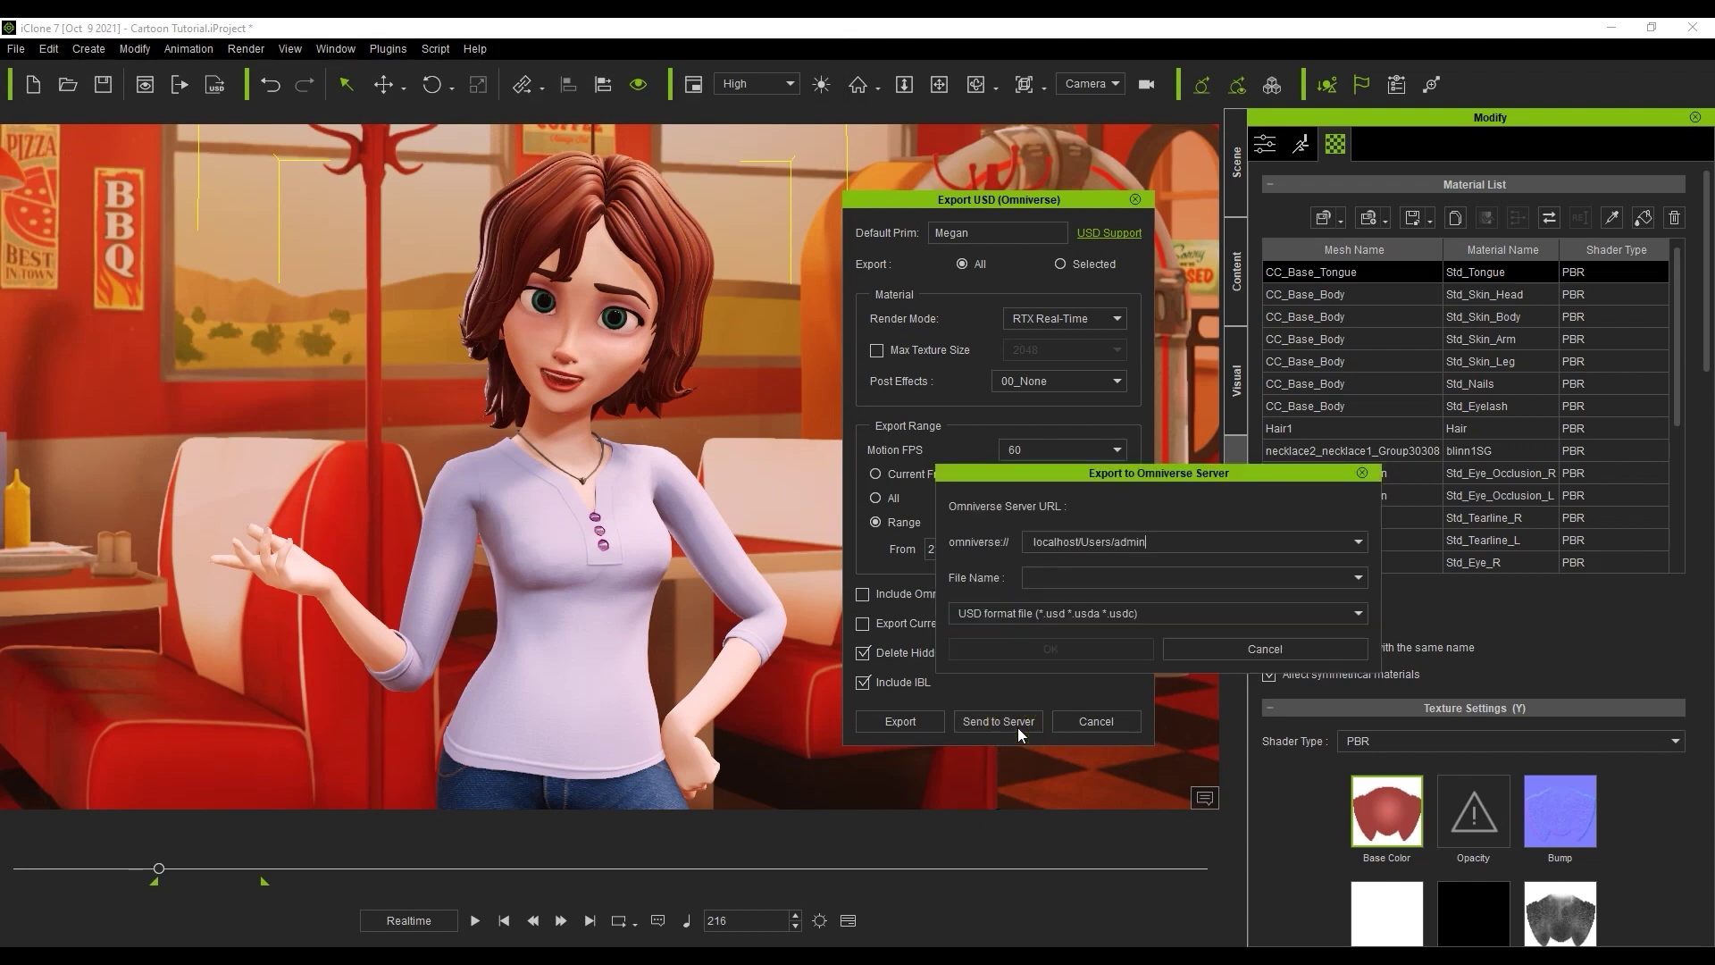
pyautogui.moveTo(1161, 542); pyautogui.dragTo(1028, 542)
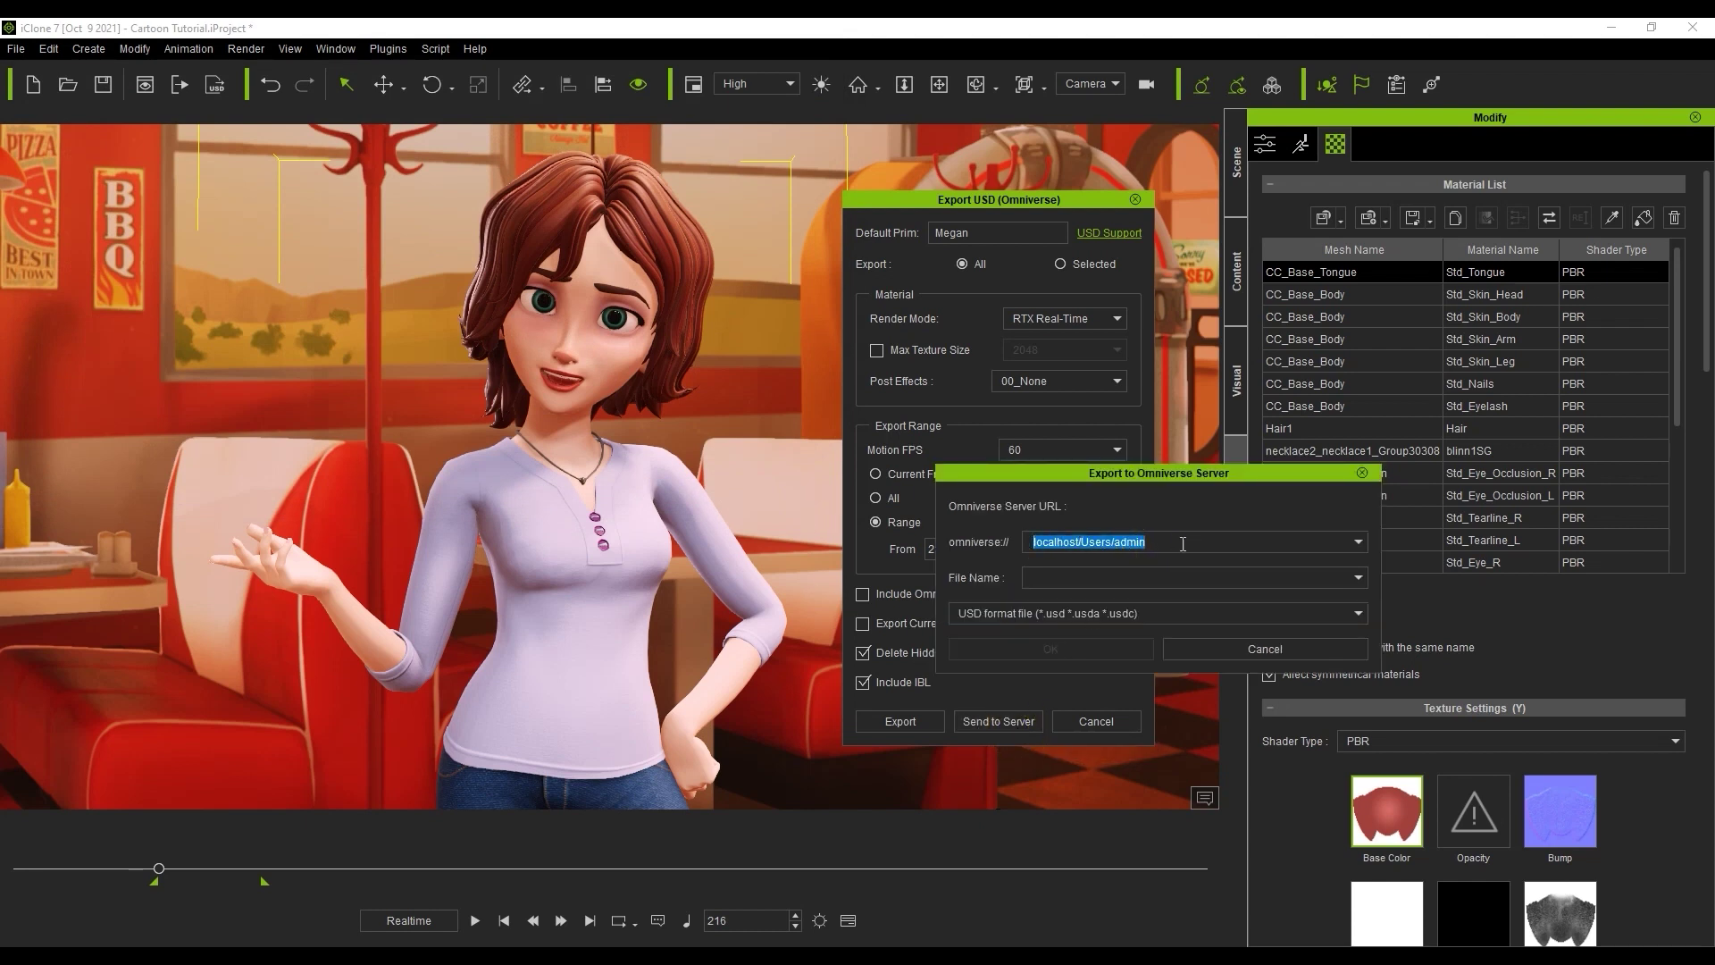
pyautogui.click(1083, 581)
pyautogui.write('Megan')
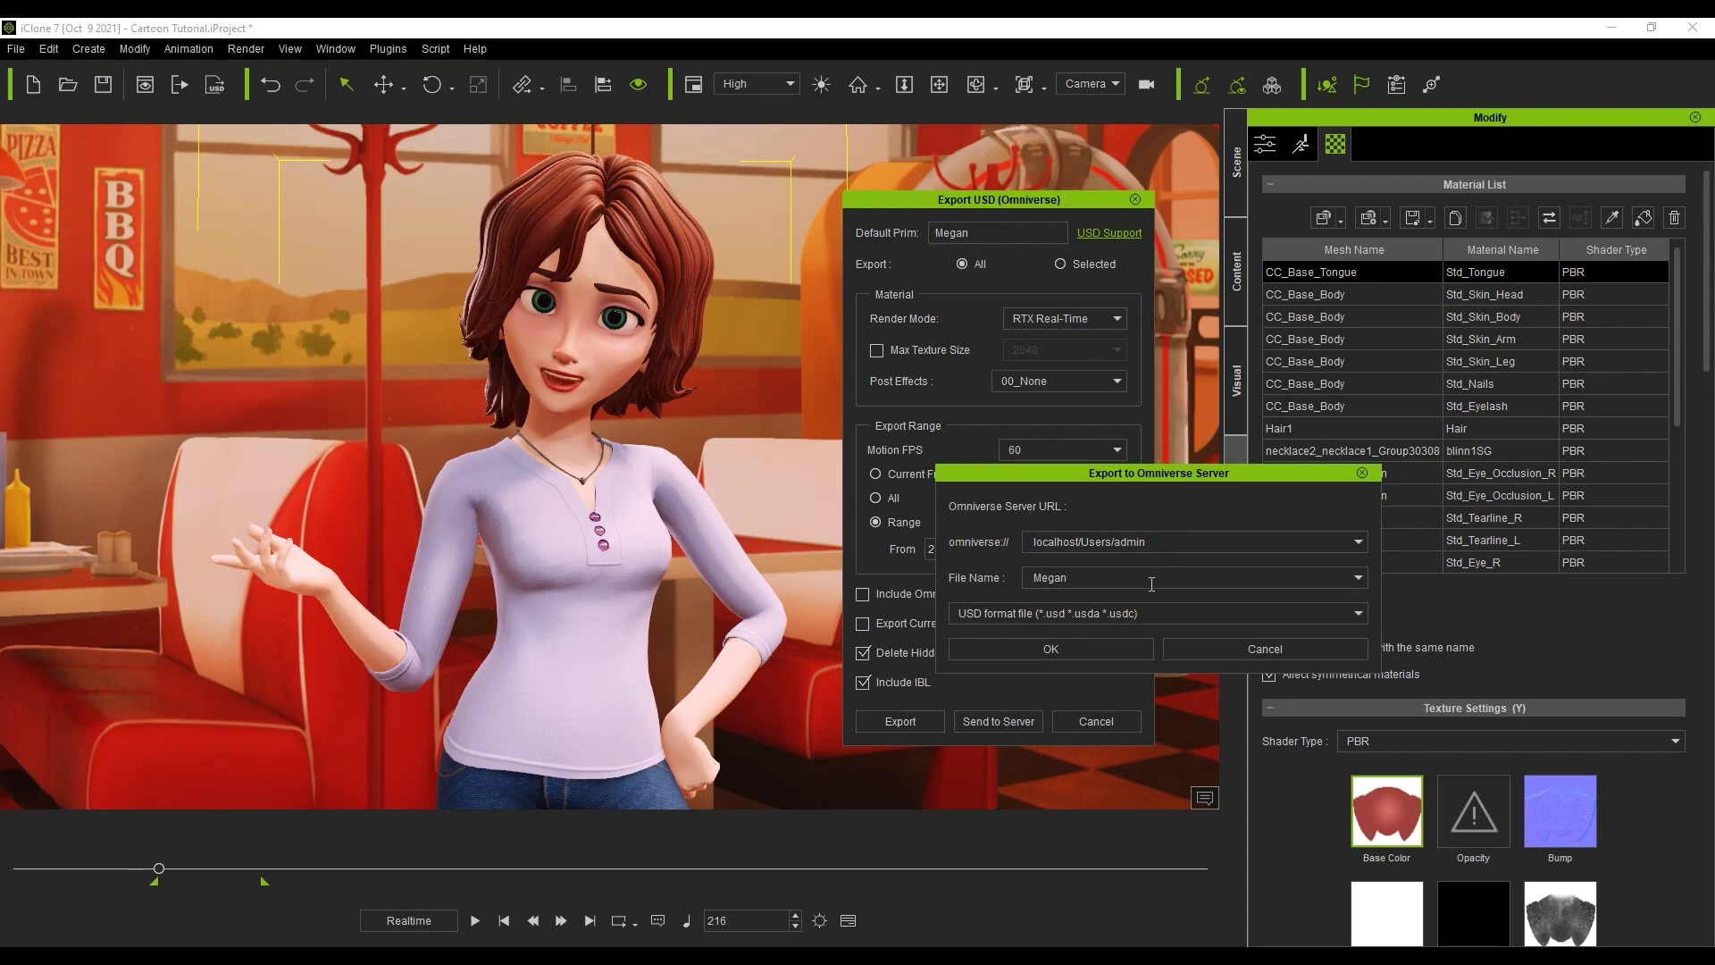
pyautogui.click(1145, 652)
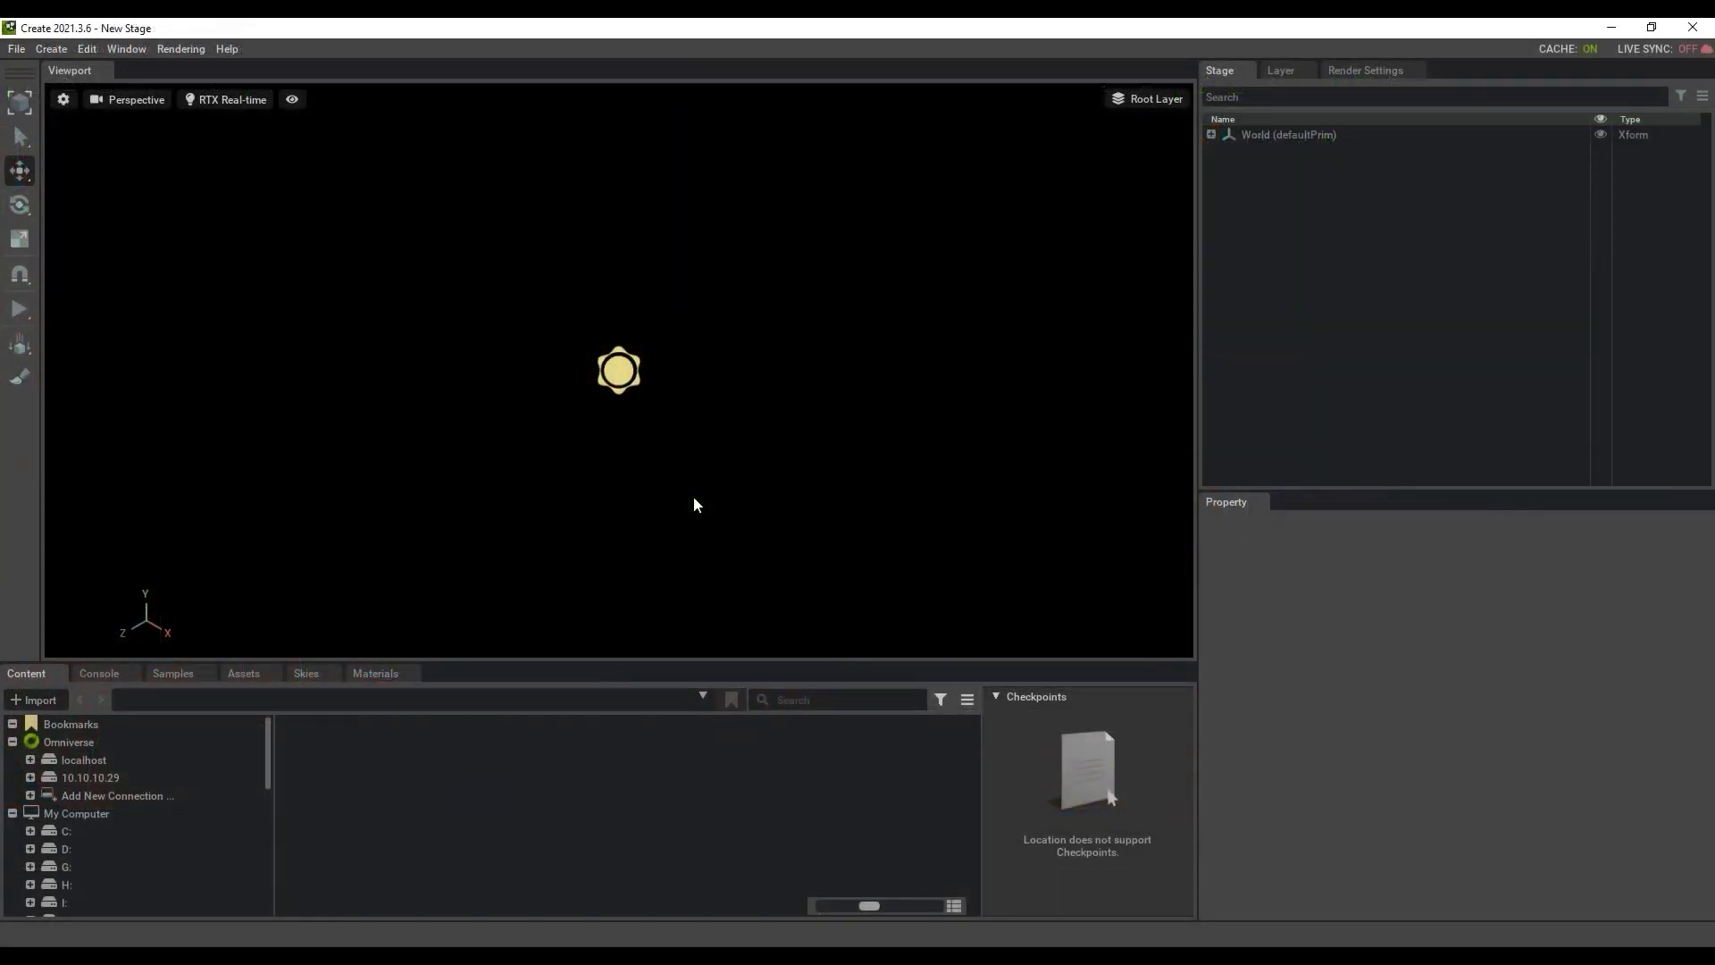
# Step: Turn on Enable BlendShape in Omniverse Create's UsdSkel preferences
pyautogui.click(93, 52)
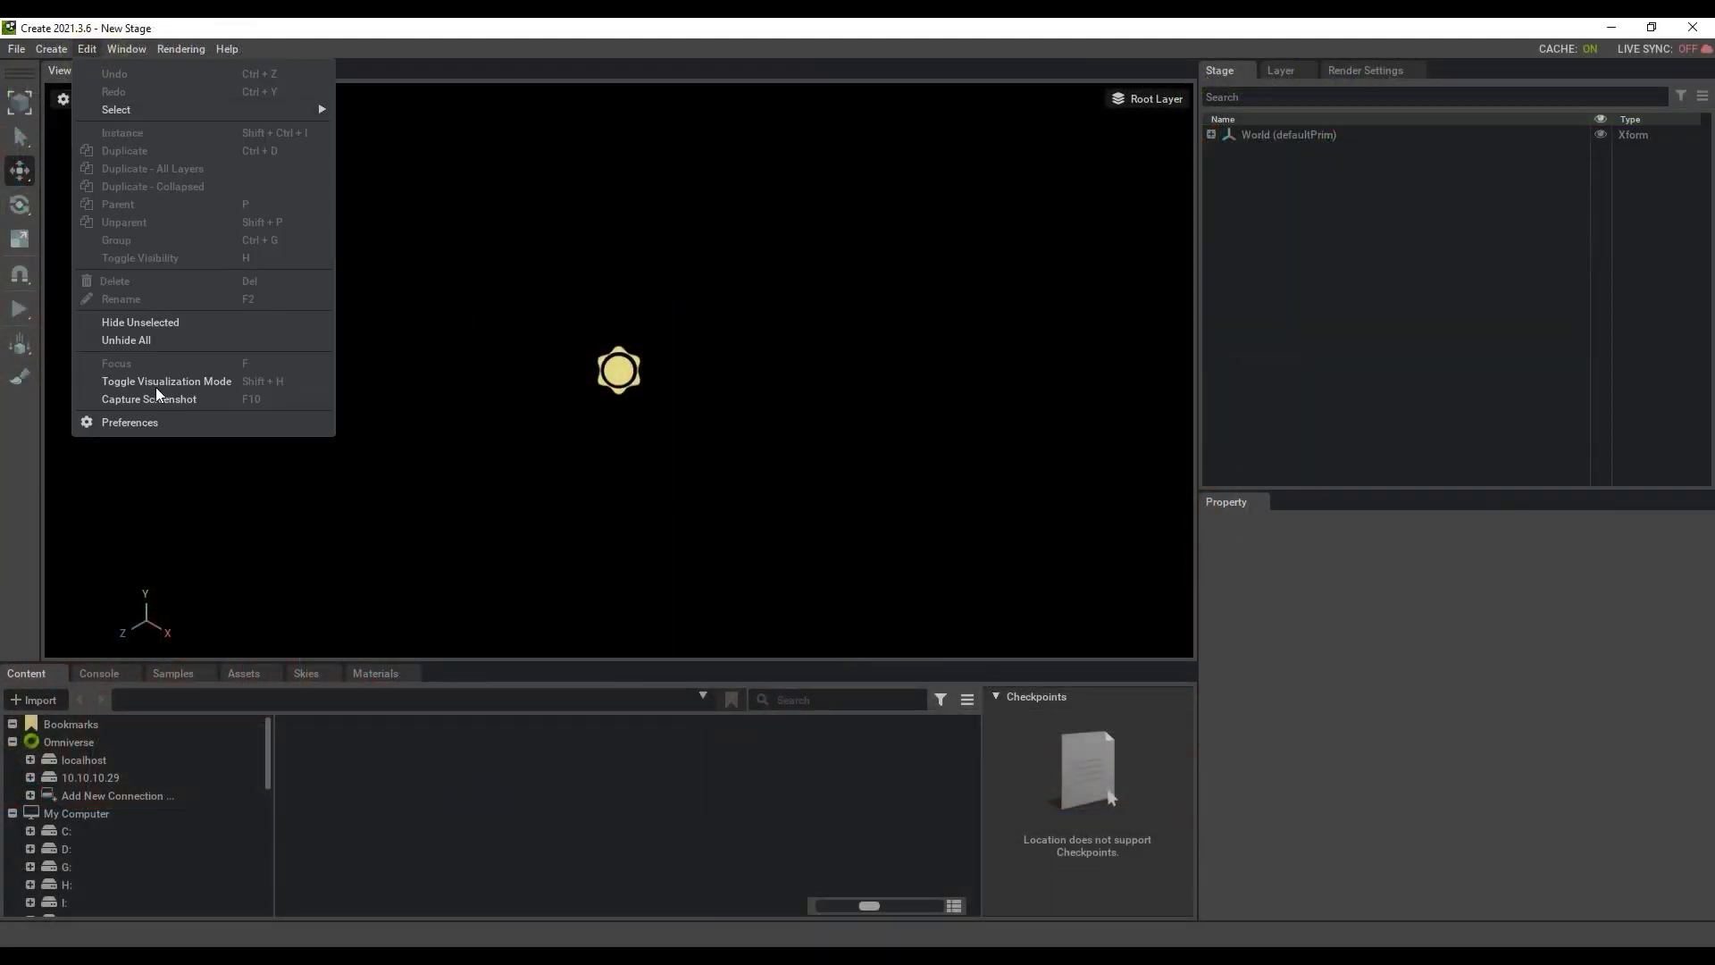
pyautogui.click(164, 429)
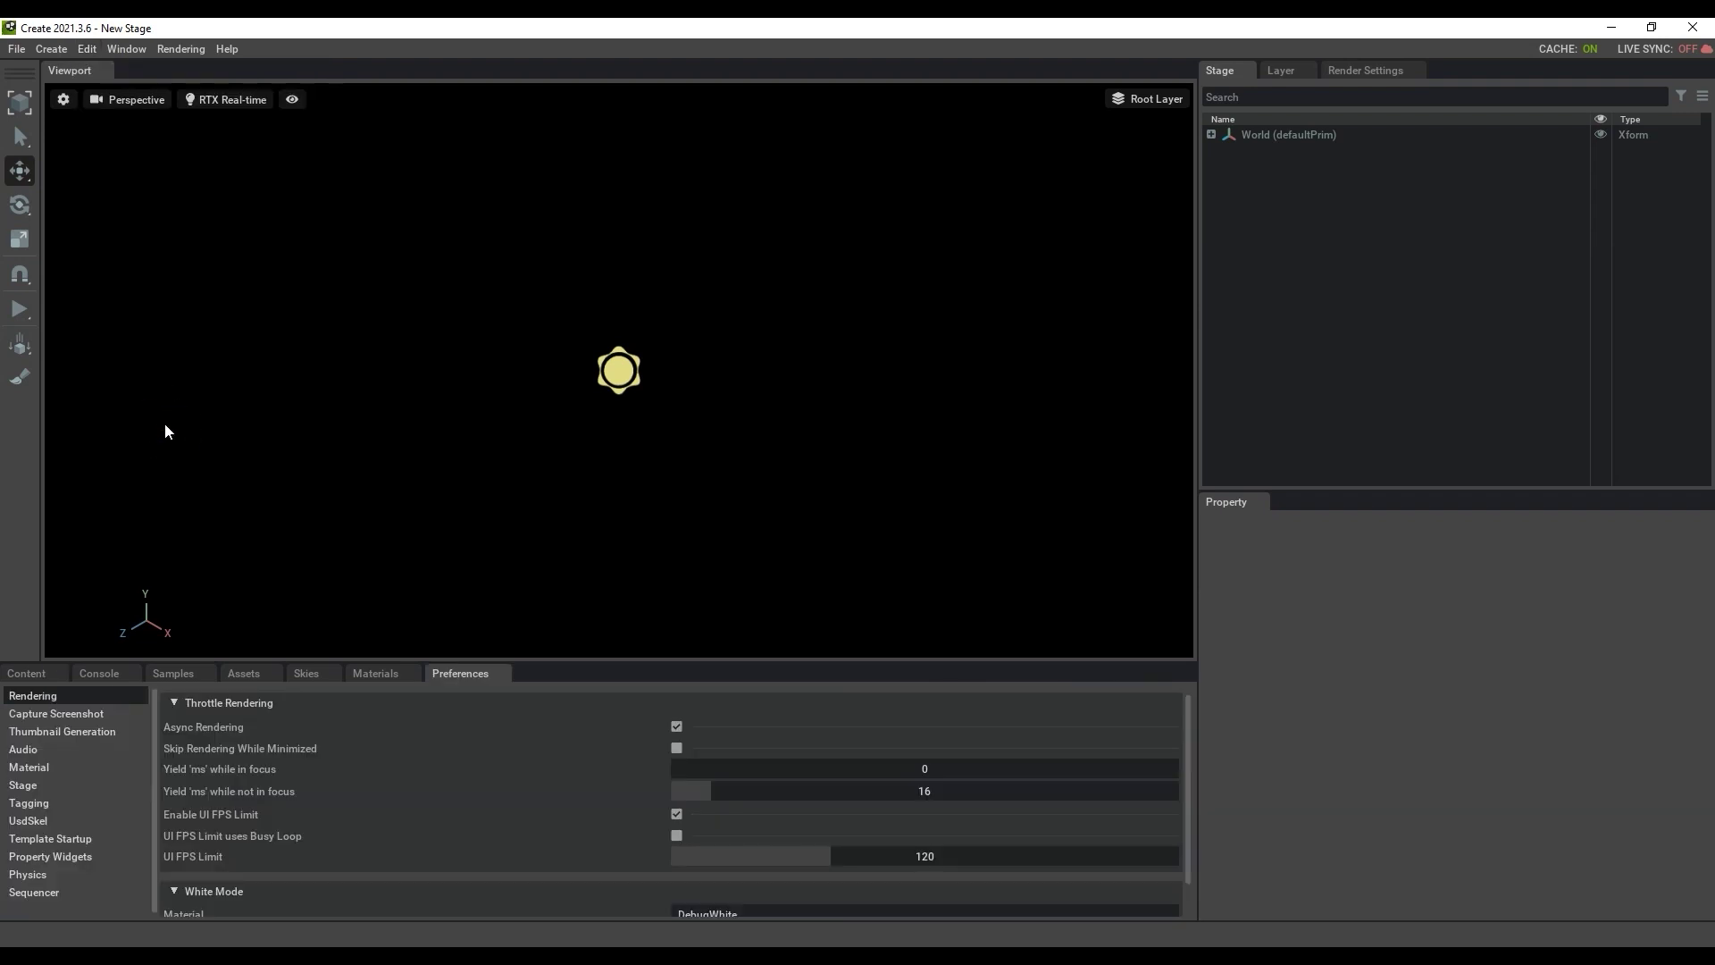
pyautogui.click(60, 819)
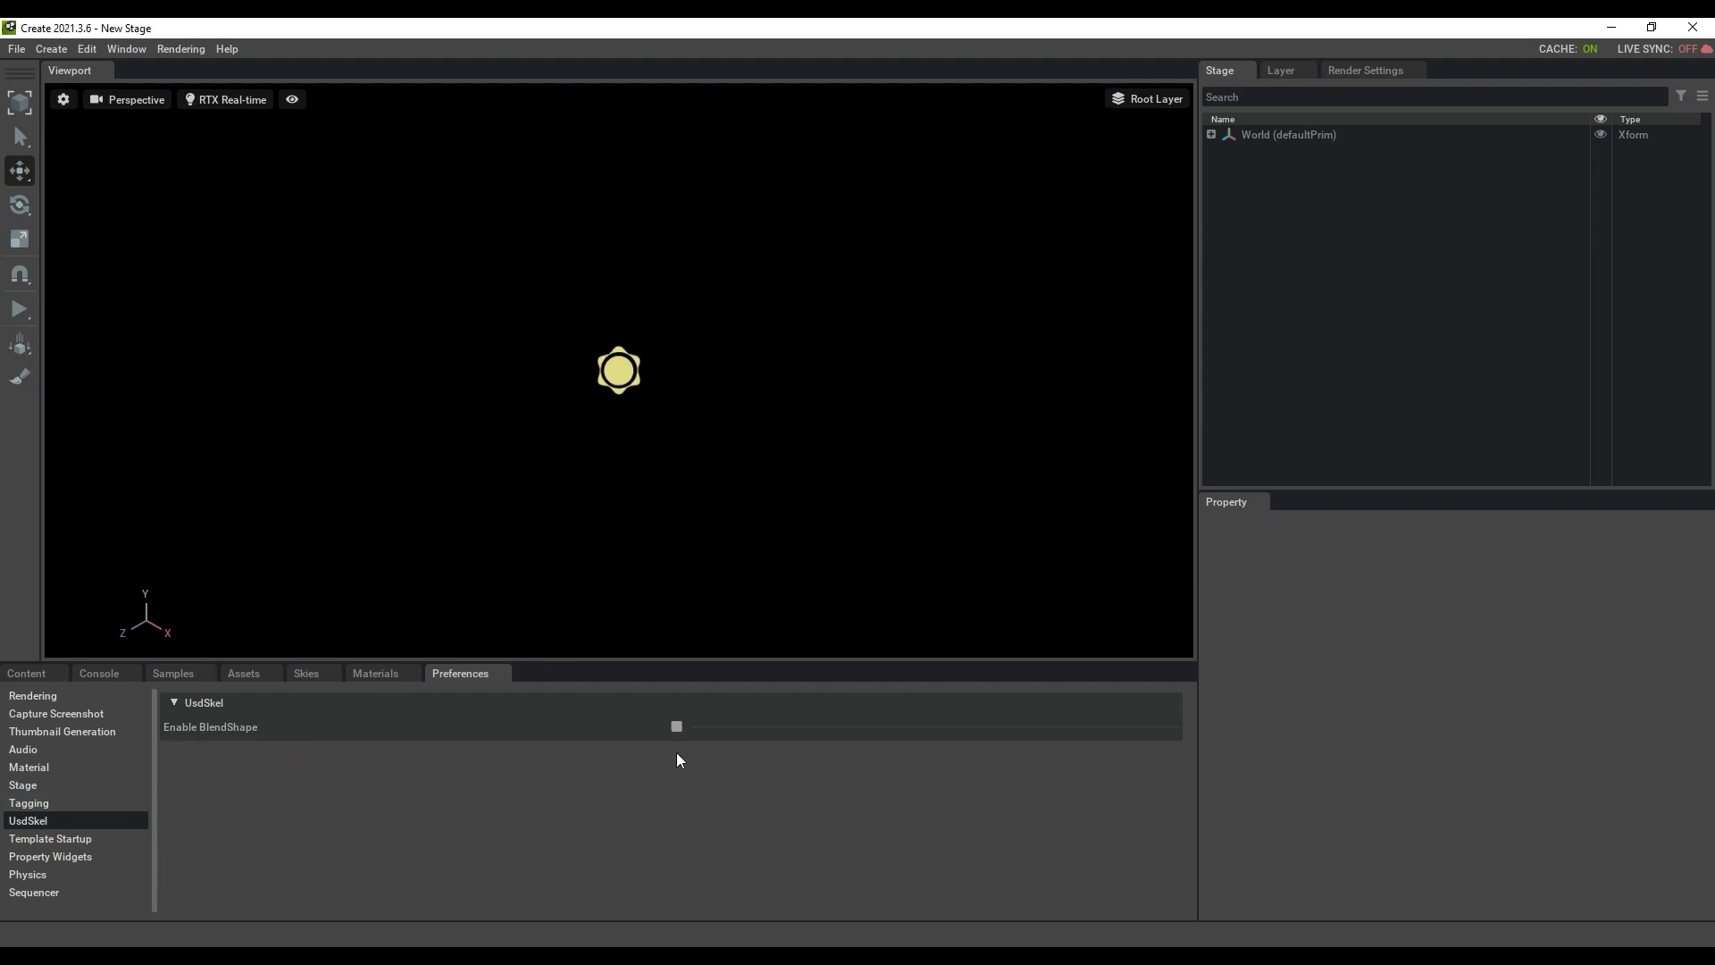
pyautogui.click(677, 725)
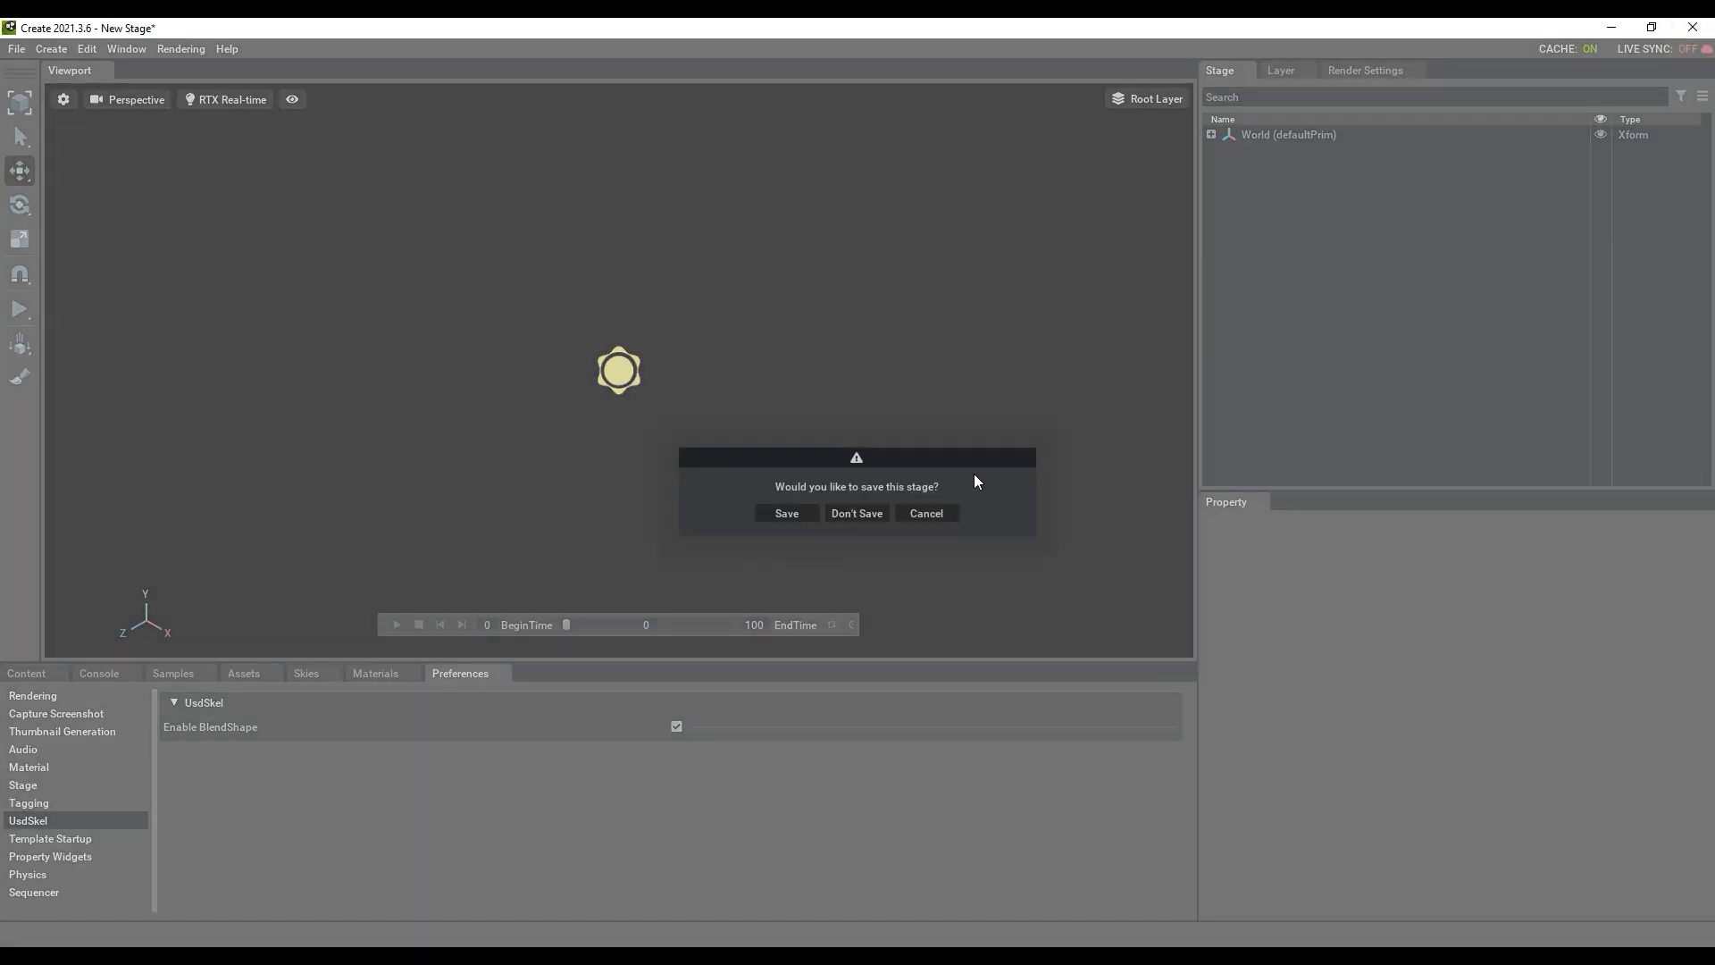
# Step: Close Create without saving, relaunch it, and open the localhost Users folder
pyautogui.click(859, 515)
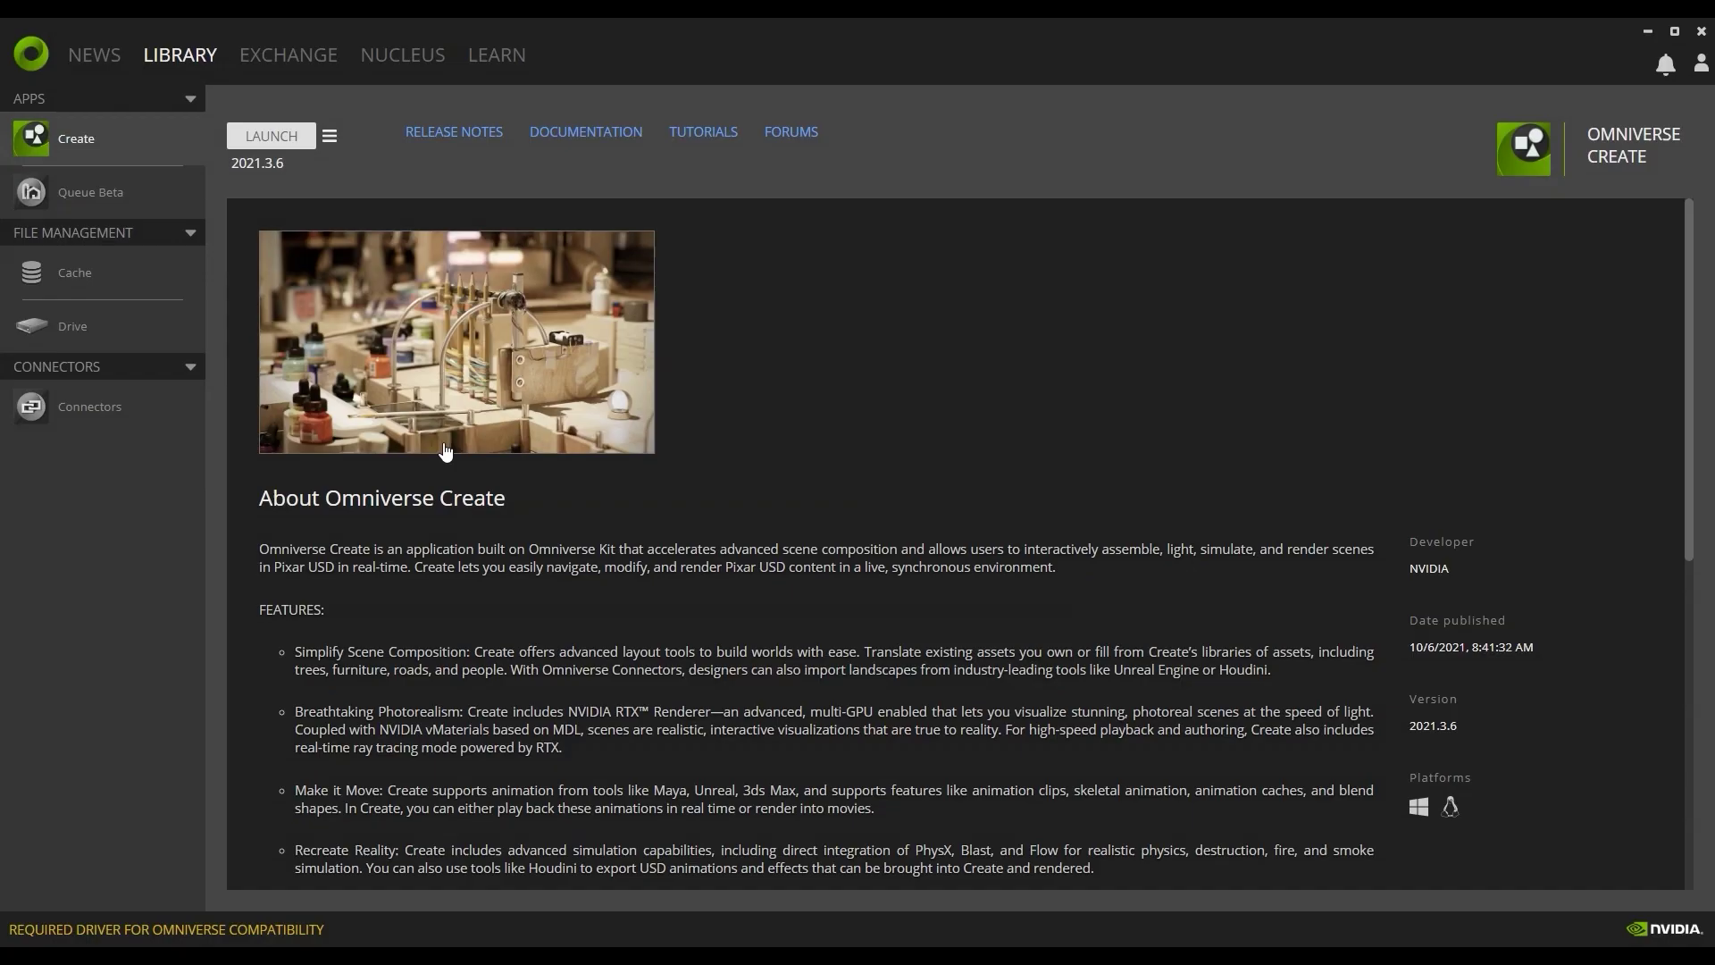
pyautogui.click(298, 143)
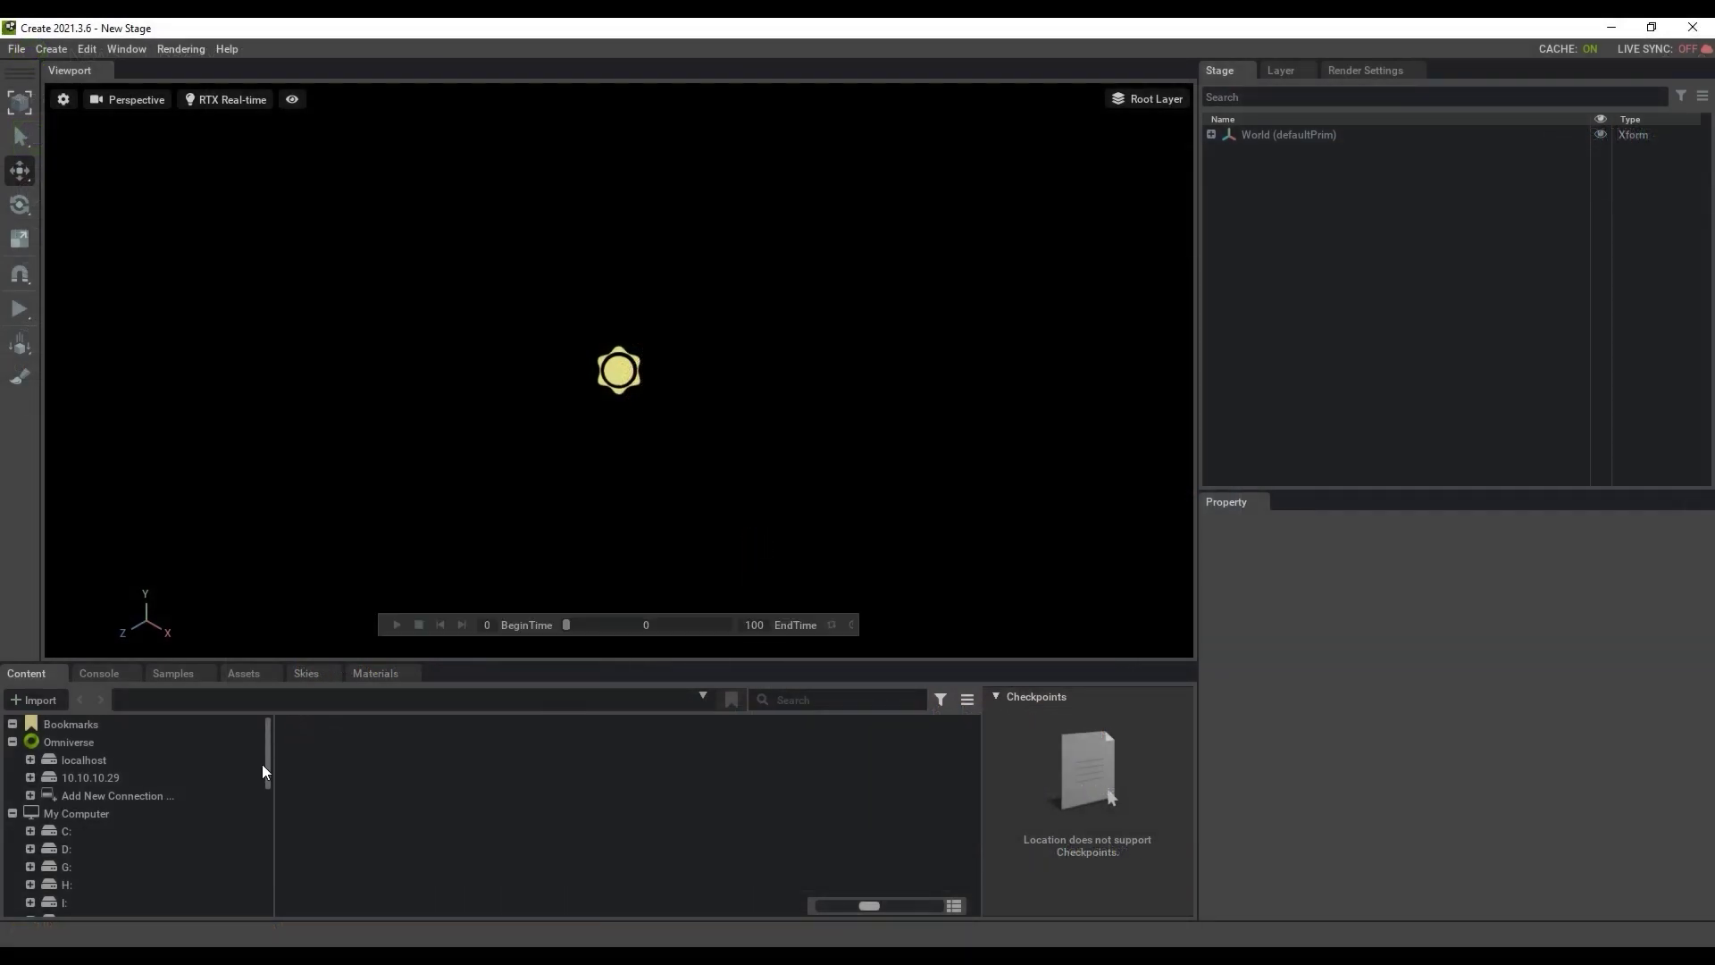
pyautogui.click(115, 759)
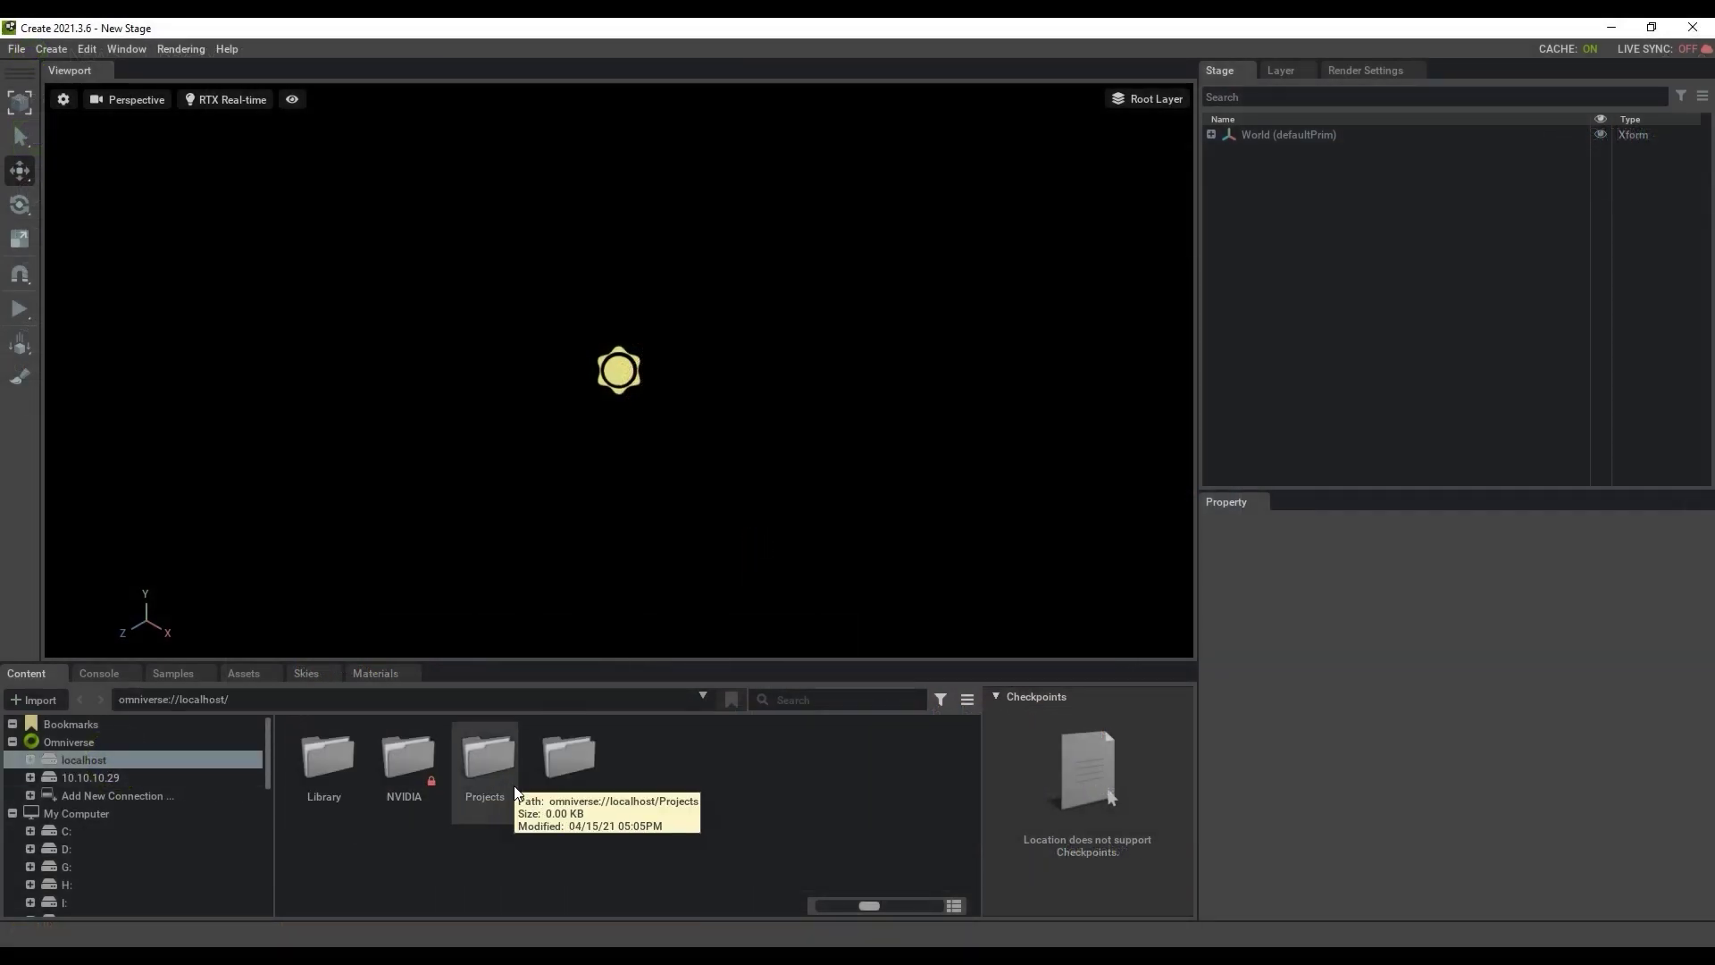
pyautogui.click(554, 769)
pyautogui.doubleClick(554, 769)
# Step: Open Megan.usd from the admin folder to load the diner scene
pyautogui.doubleClick(328, 761)
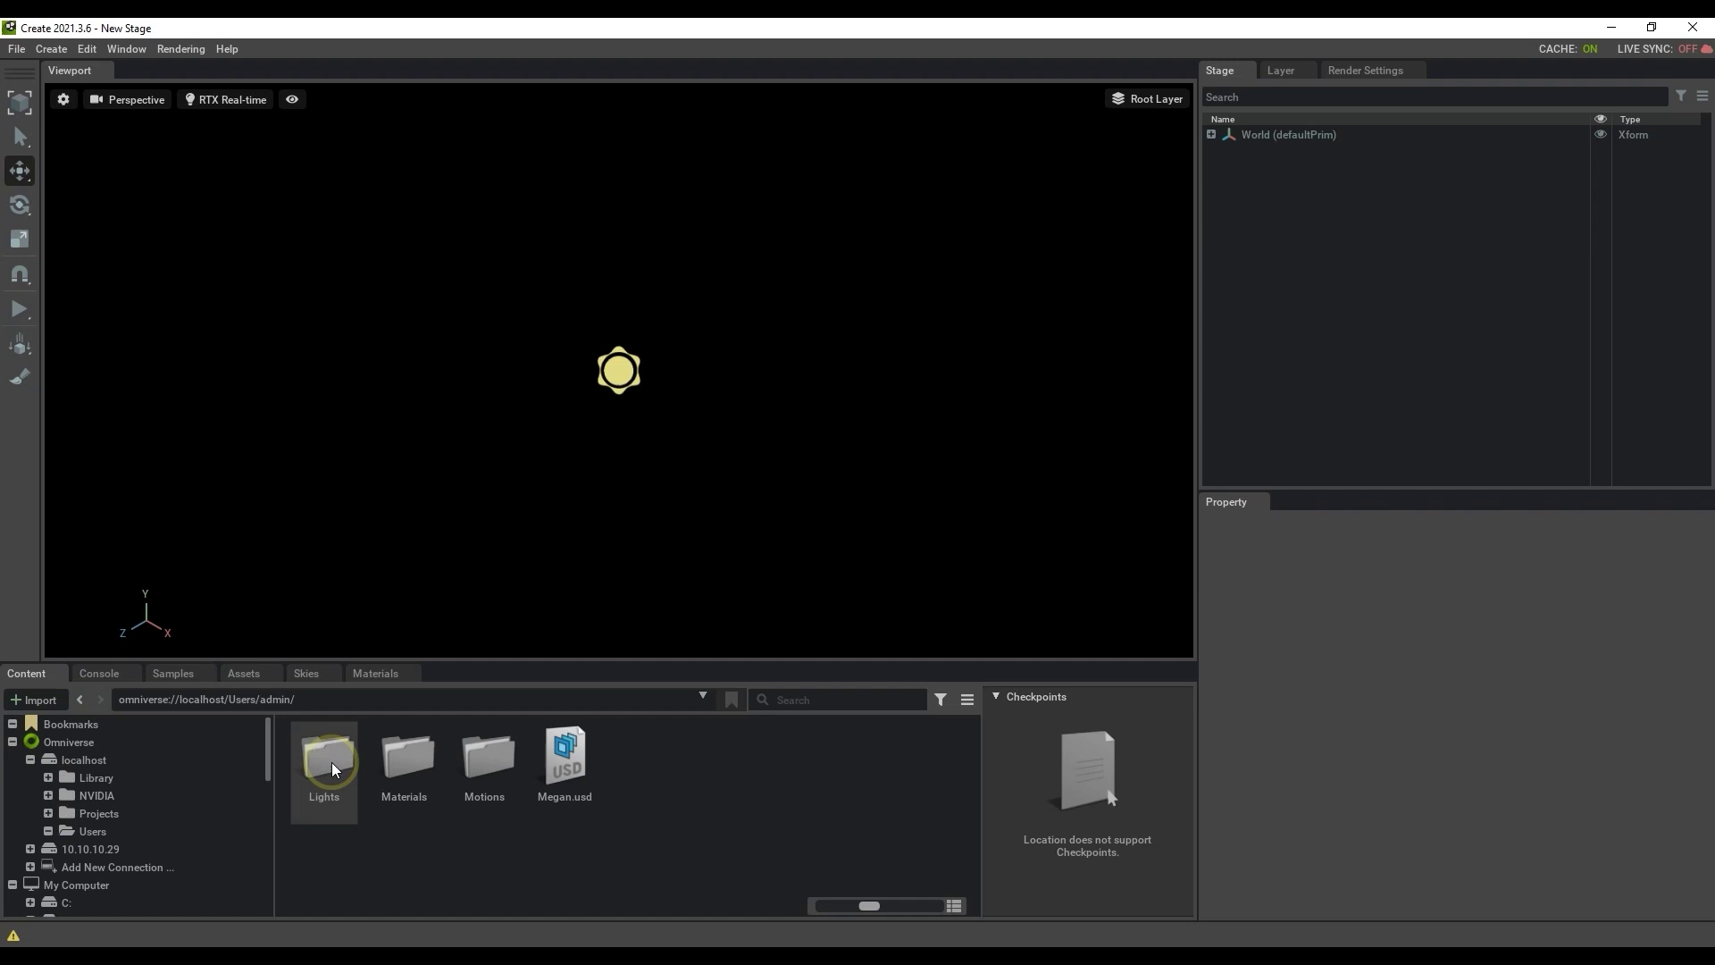
pyautogui.click(587, 775)
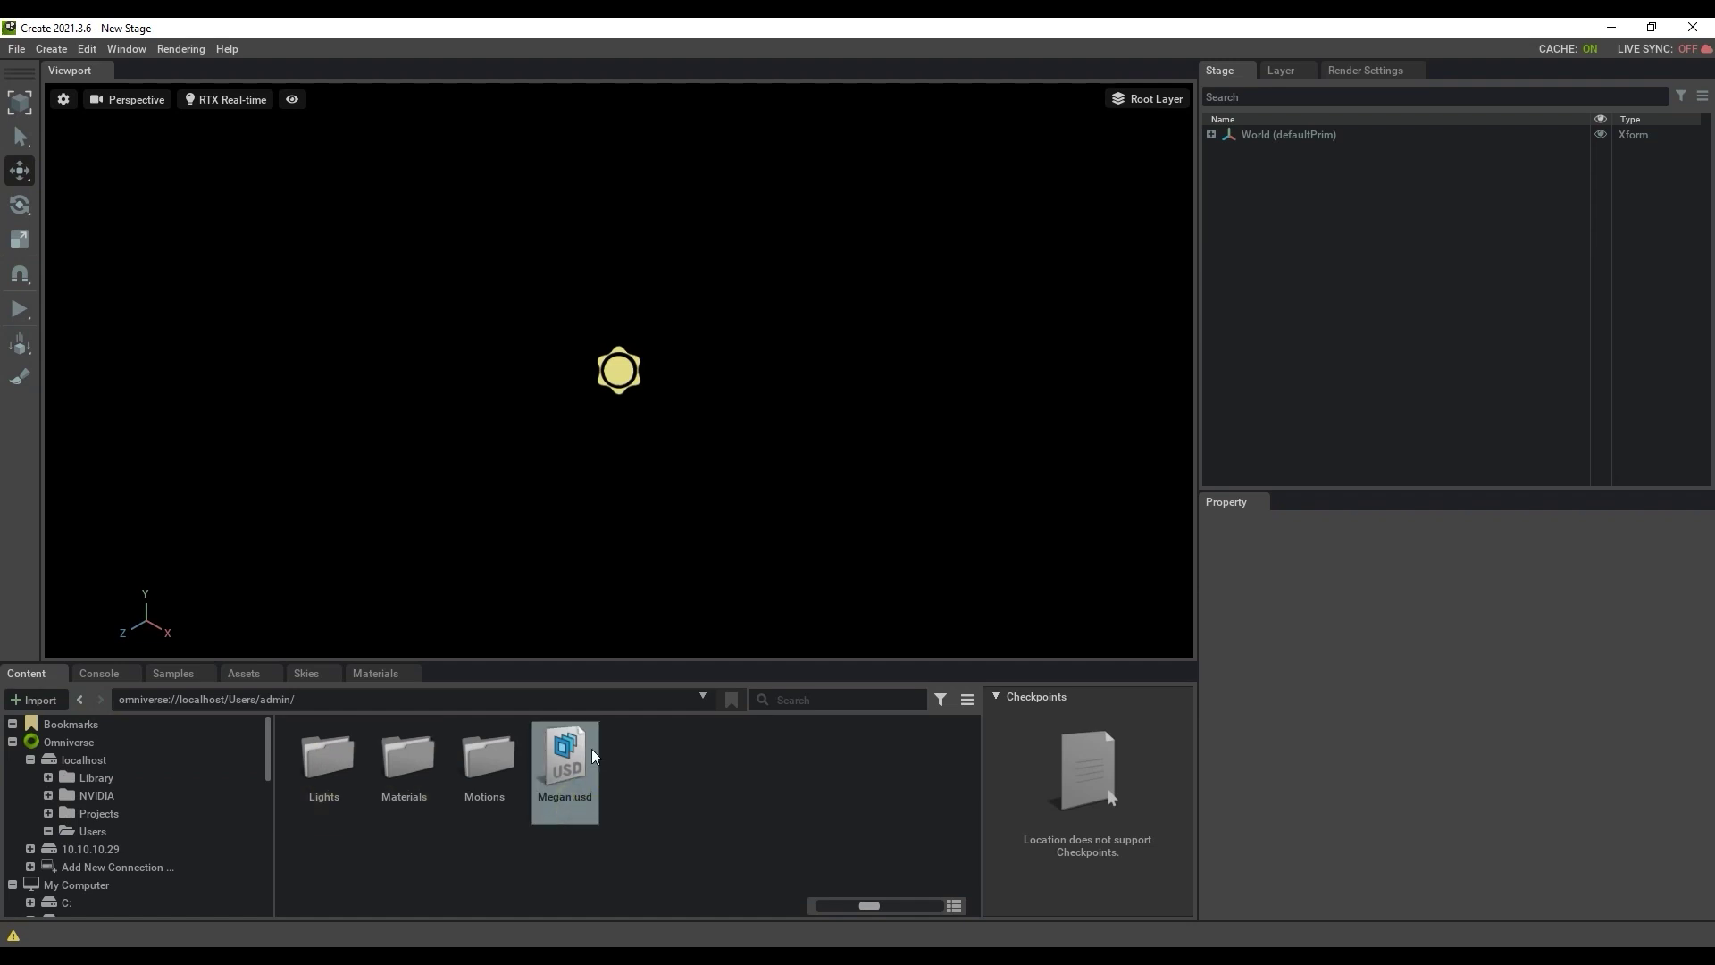
pyautogui.click(323, 814)
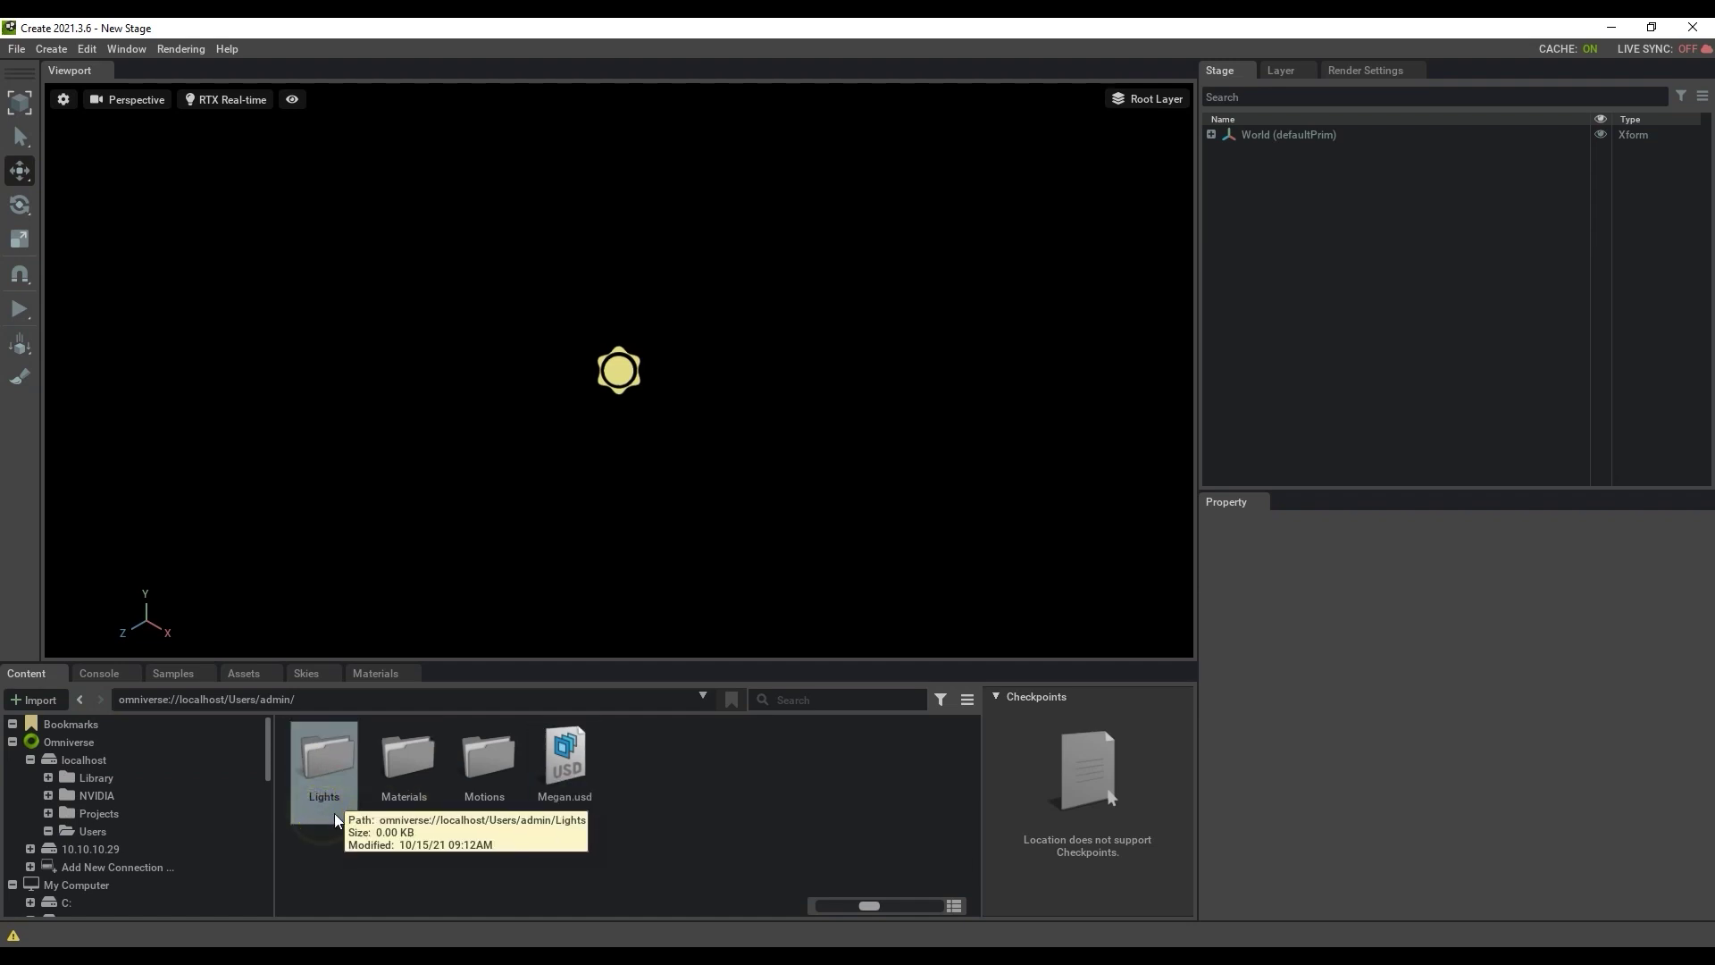
pyautogui.click(419, 817)
pyautogui.click(479, 815)
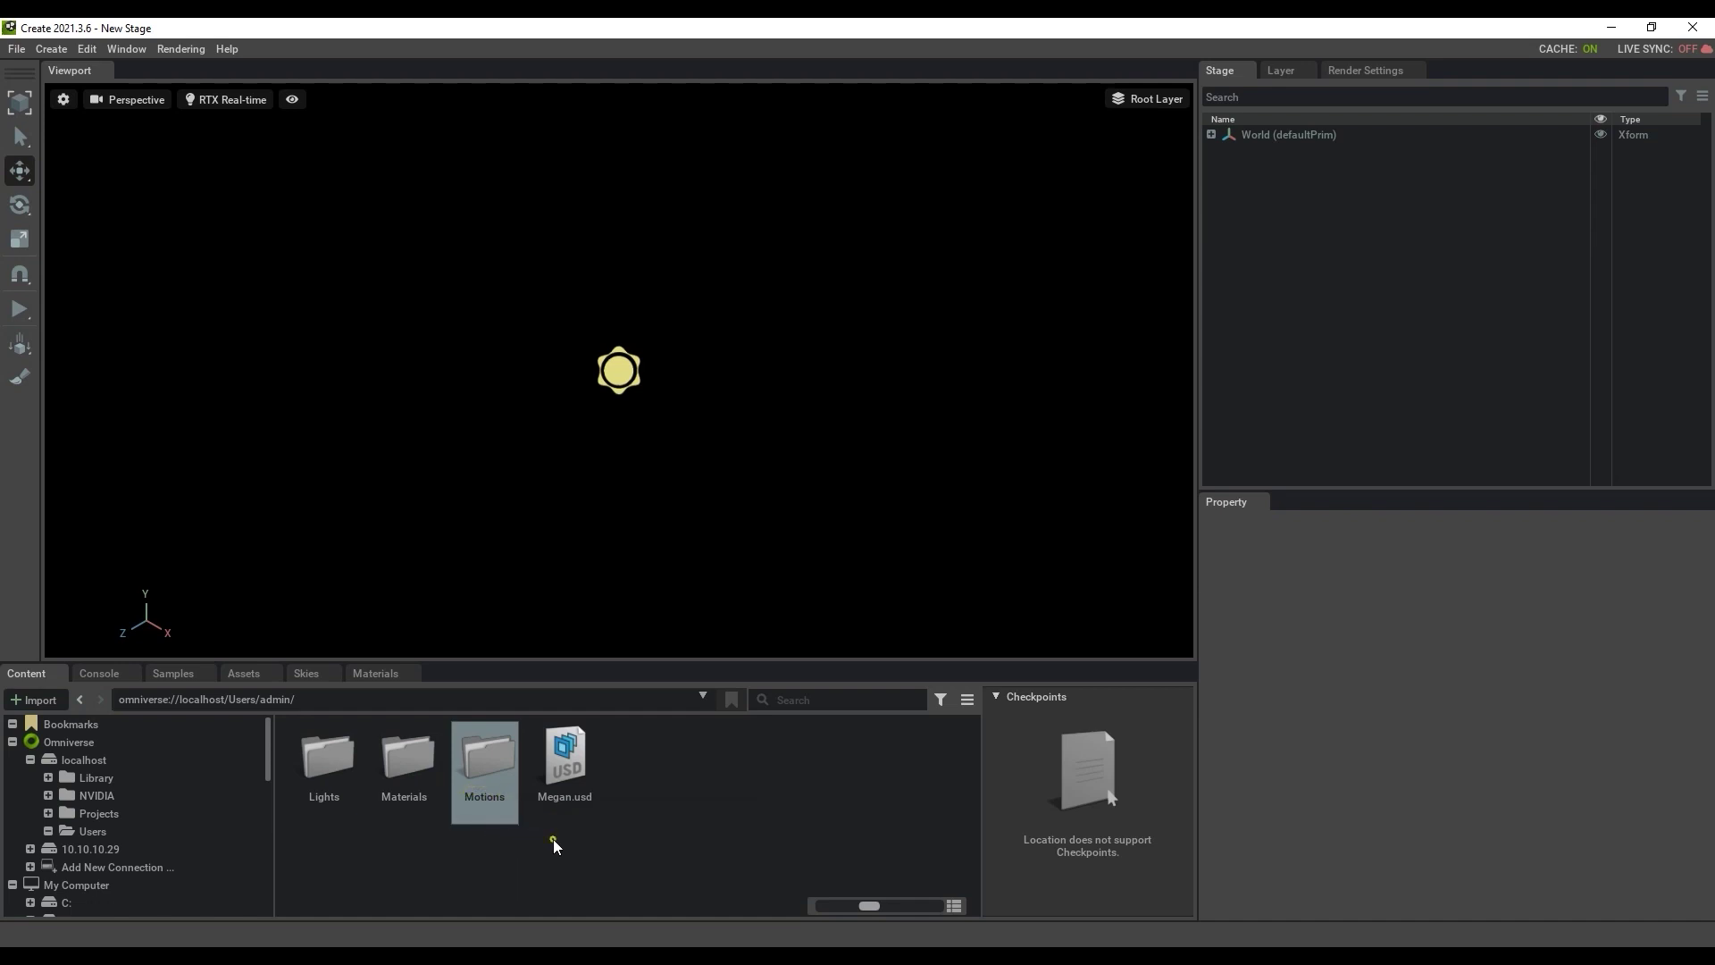
pyautogui.click(571, 804)
pyautogui.click(579, 795)
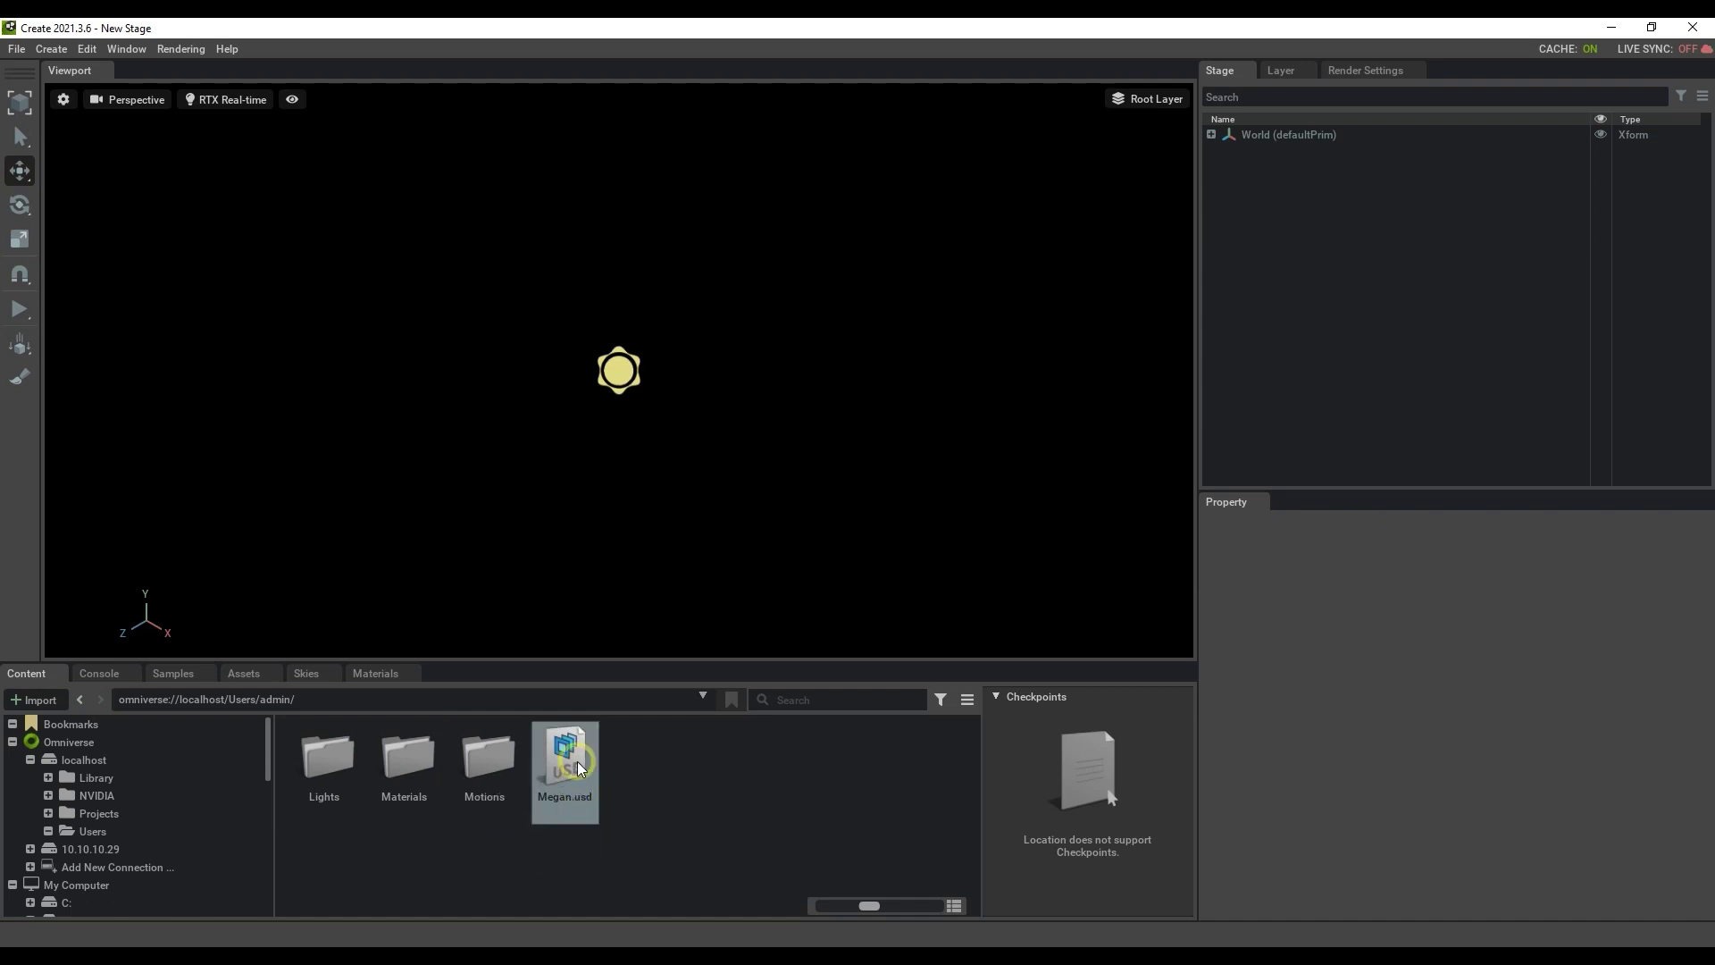
pyautogui.doubleClick(577, 761)
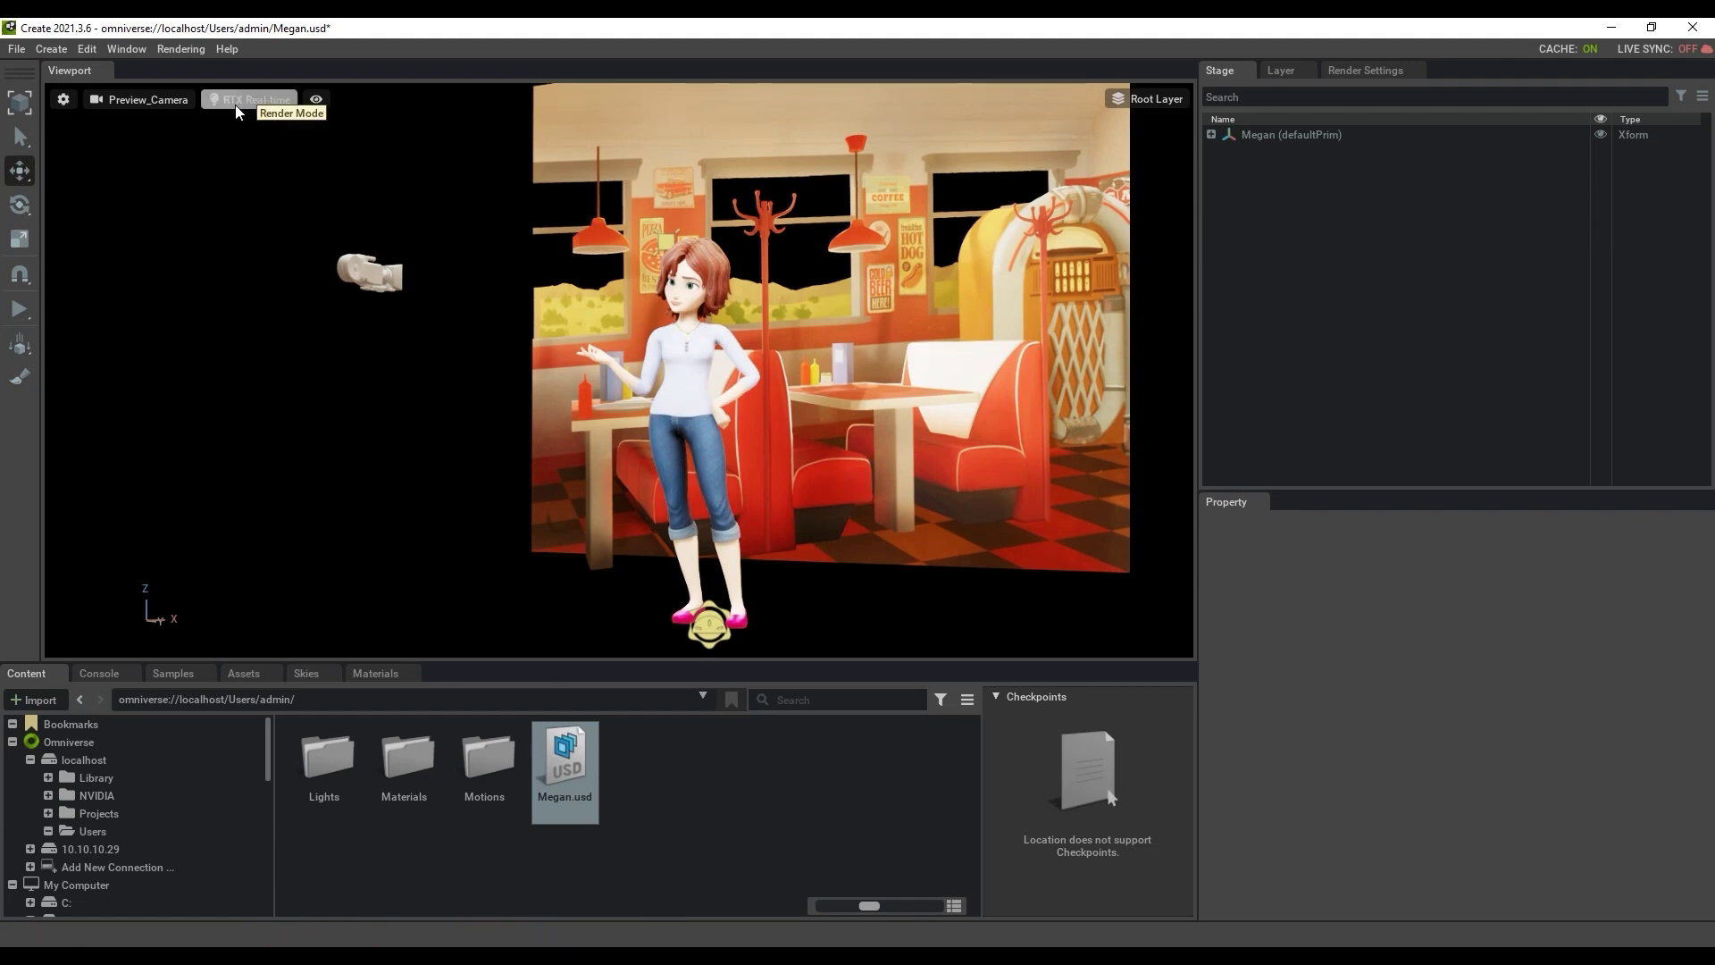
pyautogui.click(271, 102)
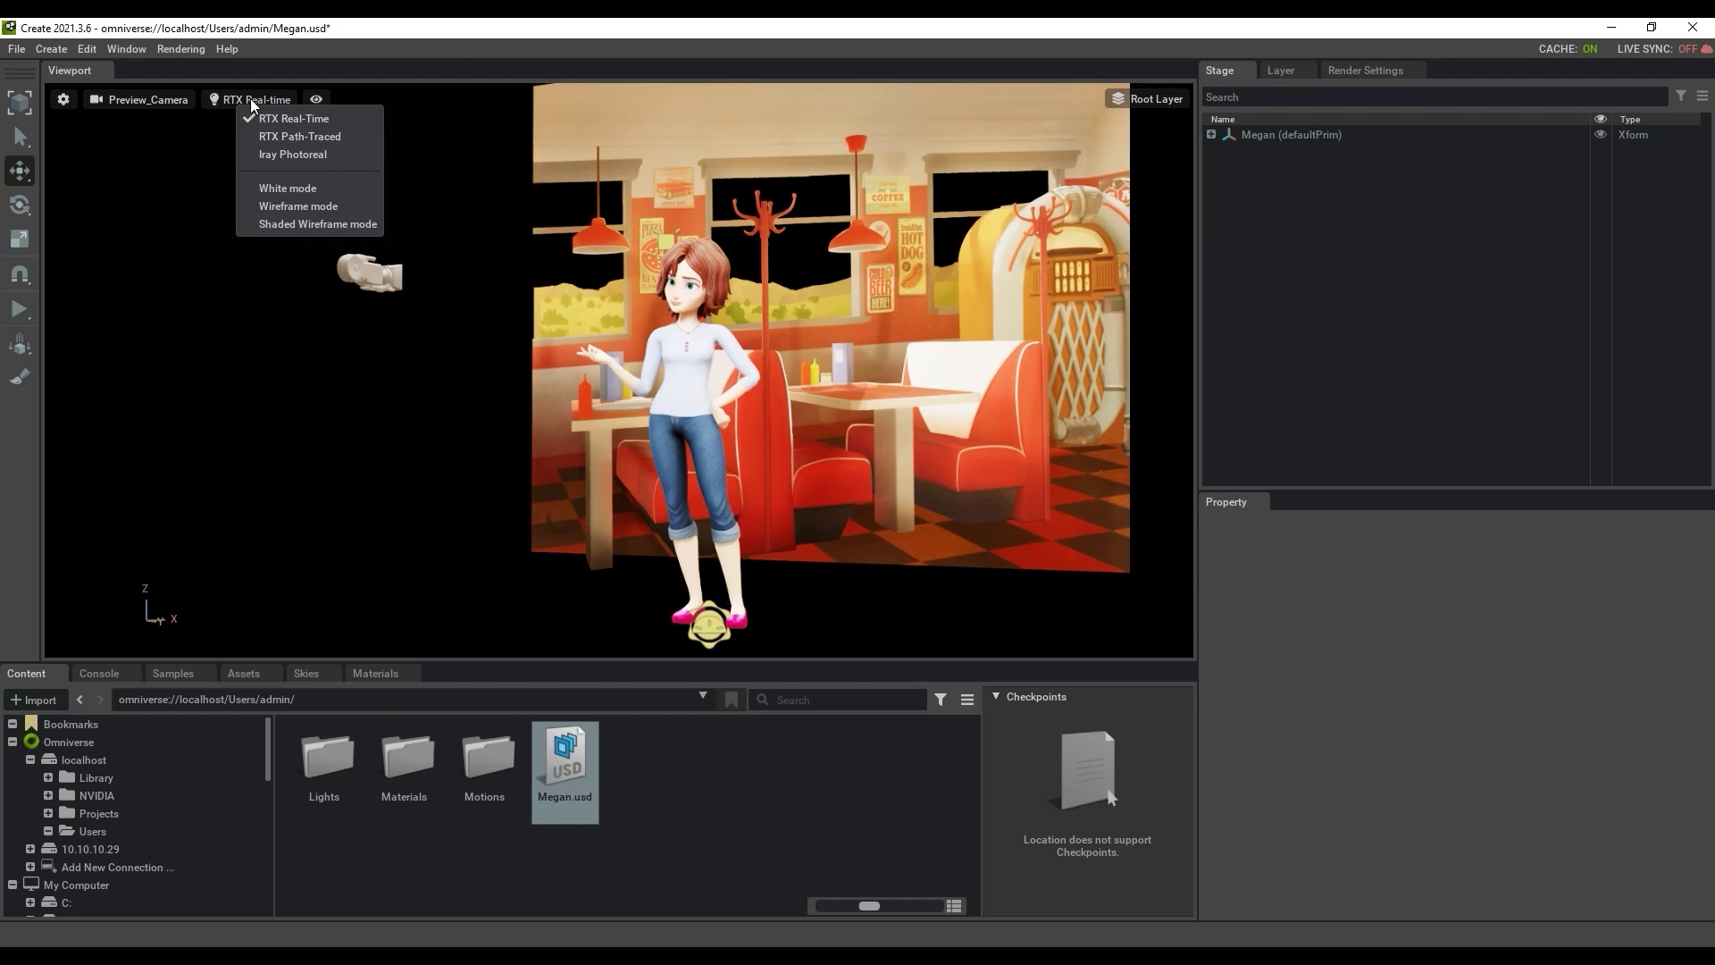
# Step: Switch the viewport from Preview_Camera to the exported close-up Camera
pyautogui.click(249, 98)
pyautogui.click(163, 100)
pyautogui.moveTo(216, 113)
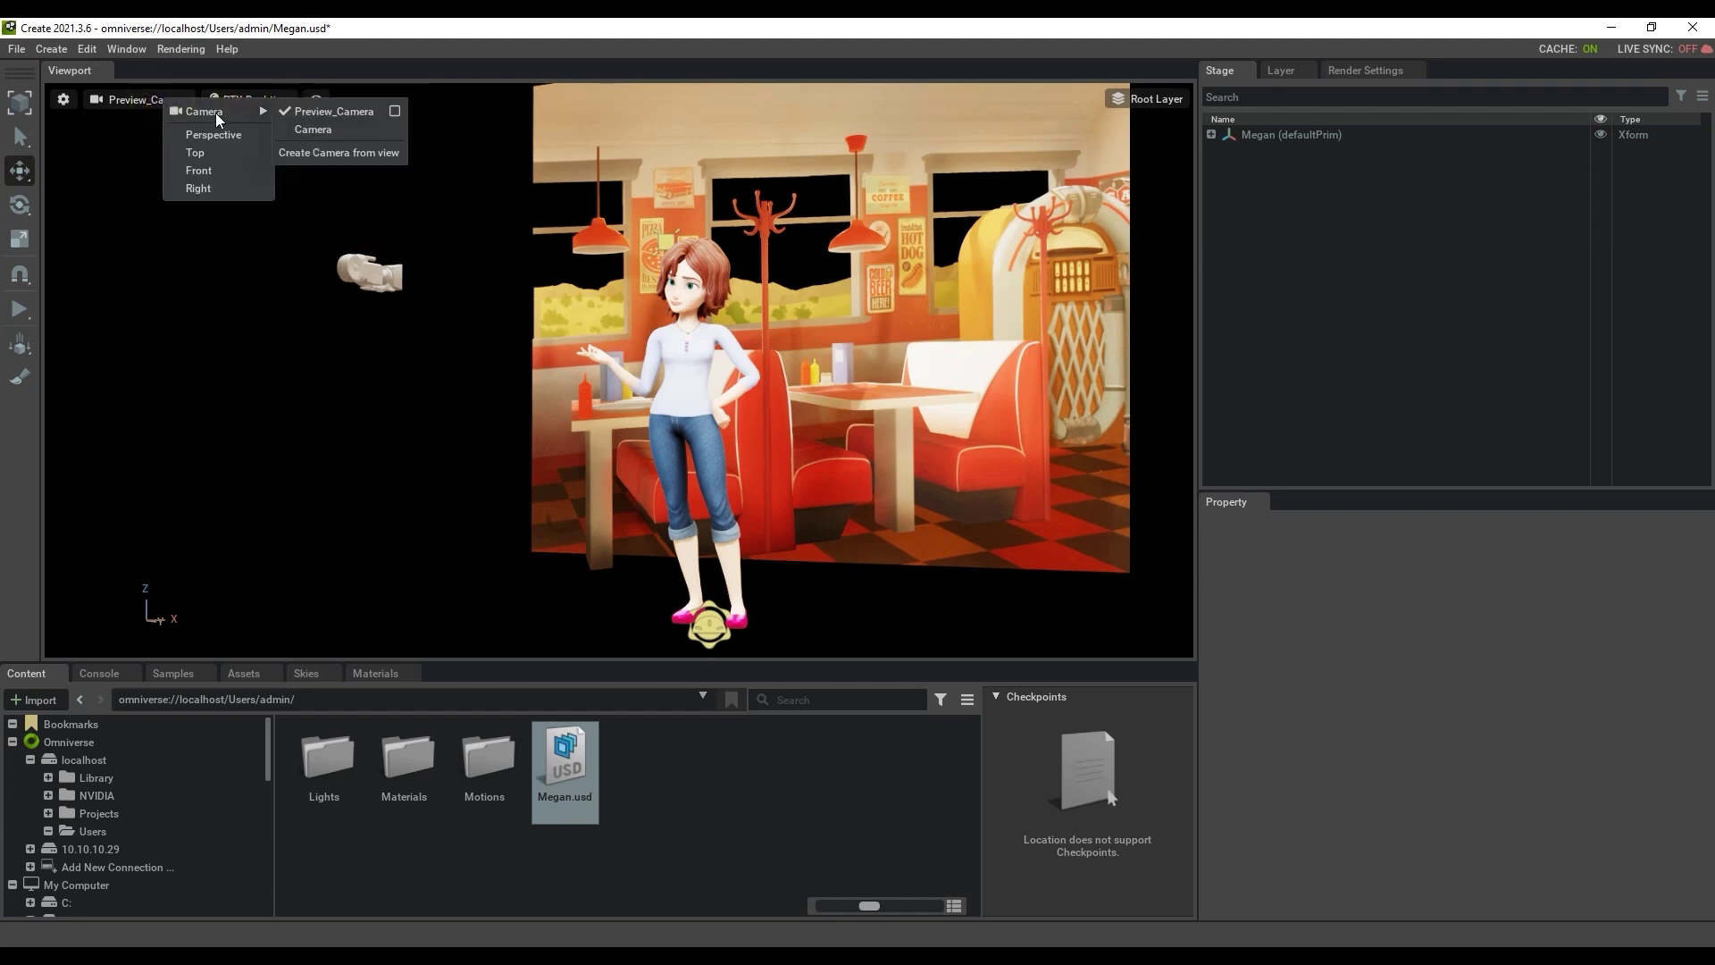
pyautogui.click(358, 130)
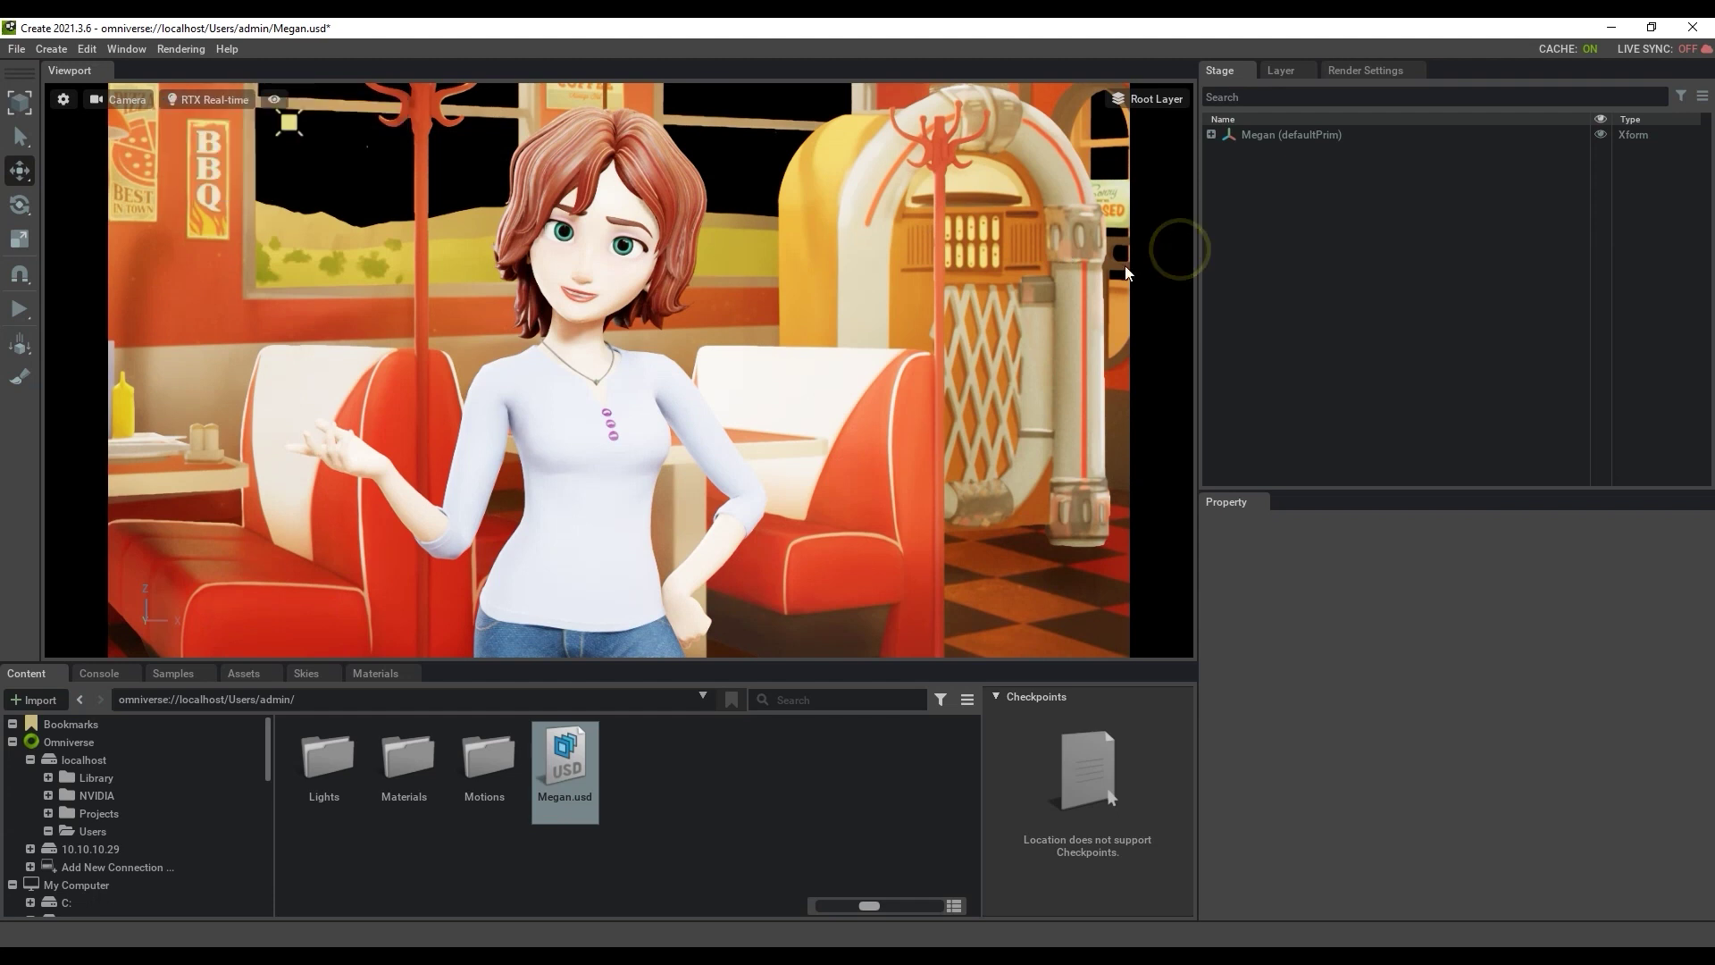
pyautogui.click(1180, 254)
# Step: Enable Visible In Primary Ray on the DomeLight so its hdri.jpg backdrop shows
pyautogui.click(1211, 134)
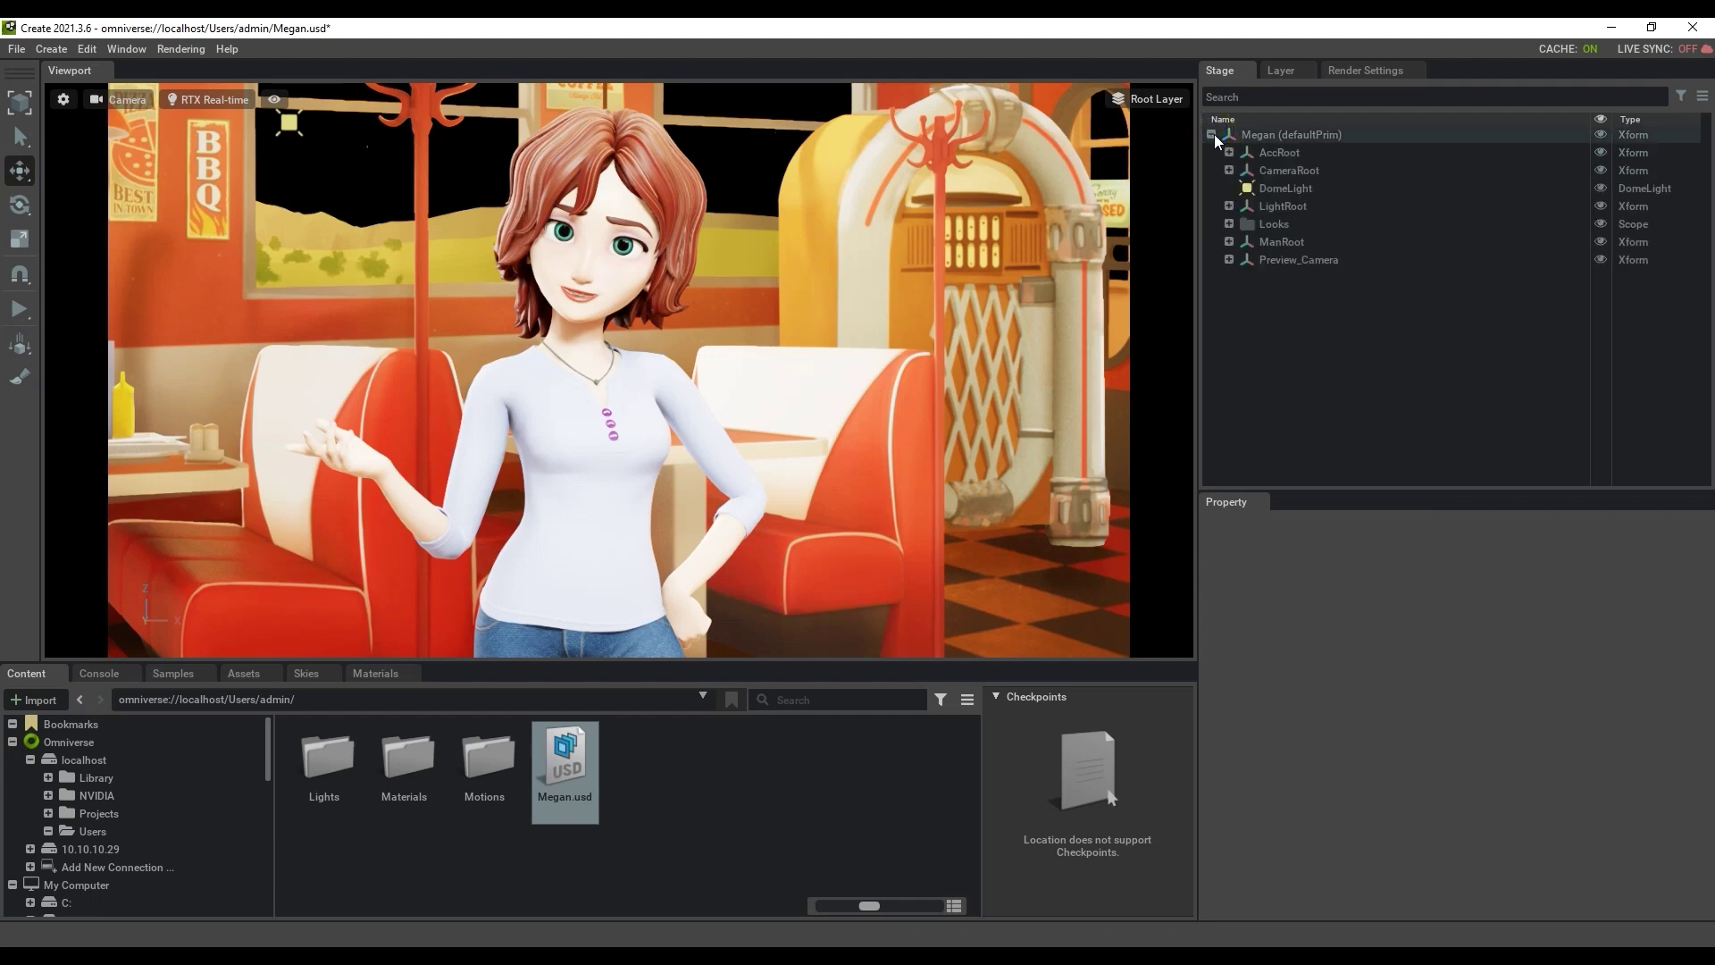
pyautogui.click(1340, 188)
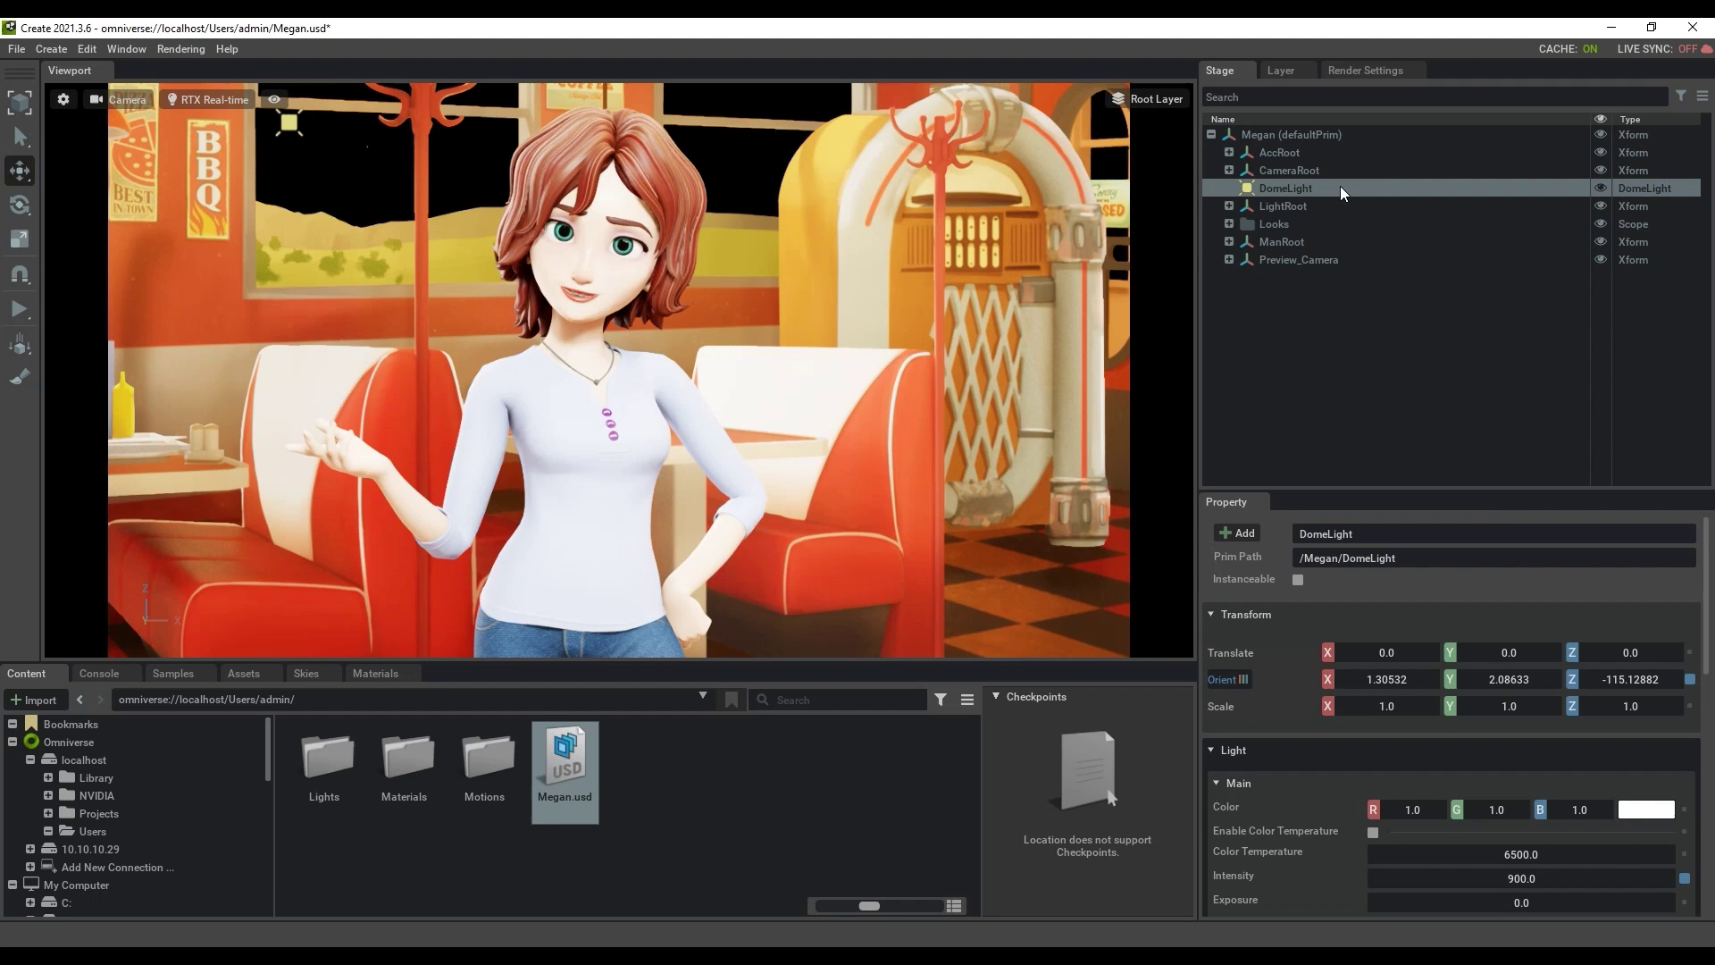
pyautogui.moveTo(1705, 546); pyautogui.dragTo(1700, 619)
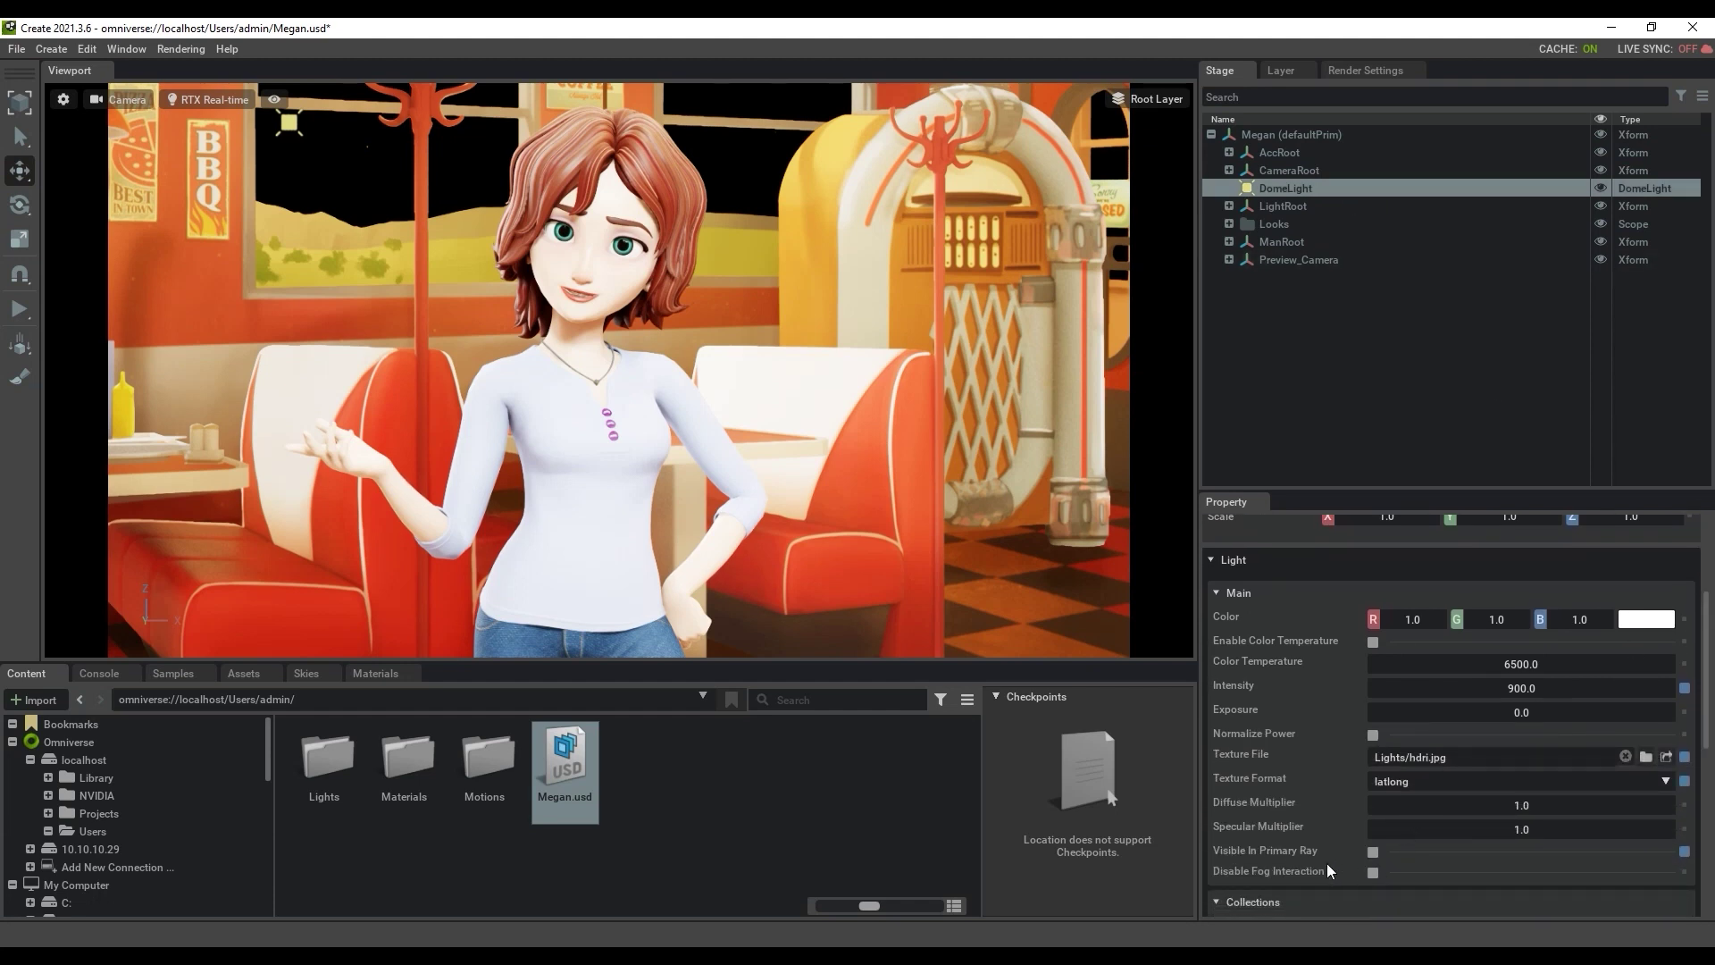
pyautogui.click(1373, 852)
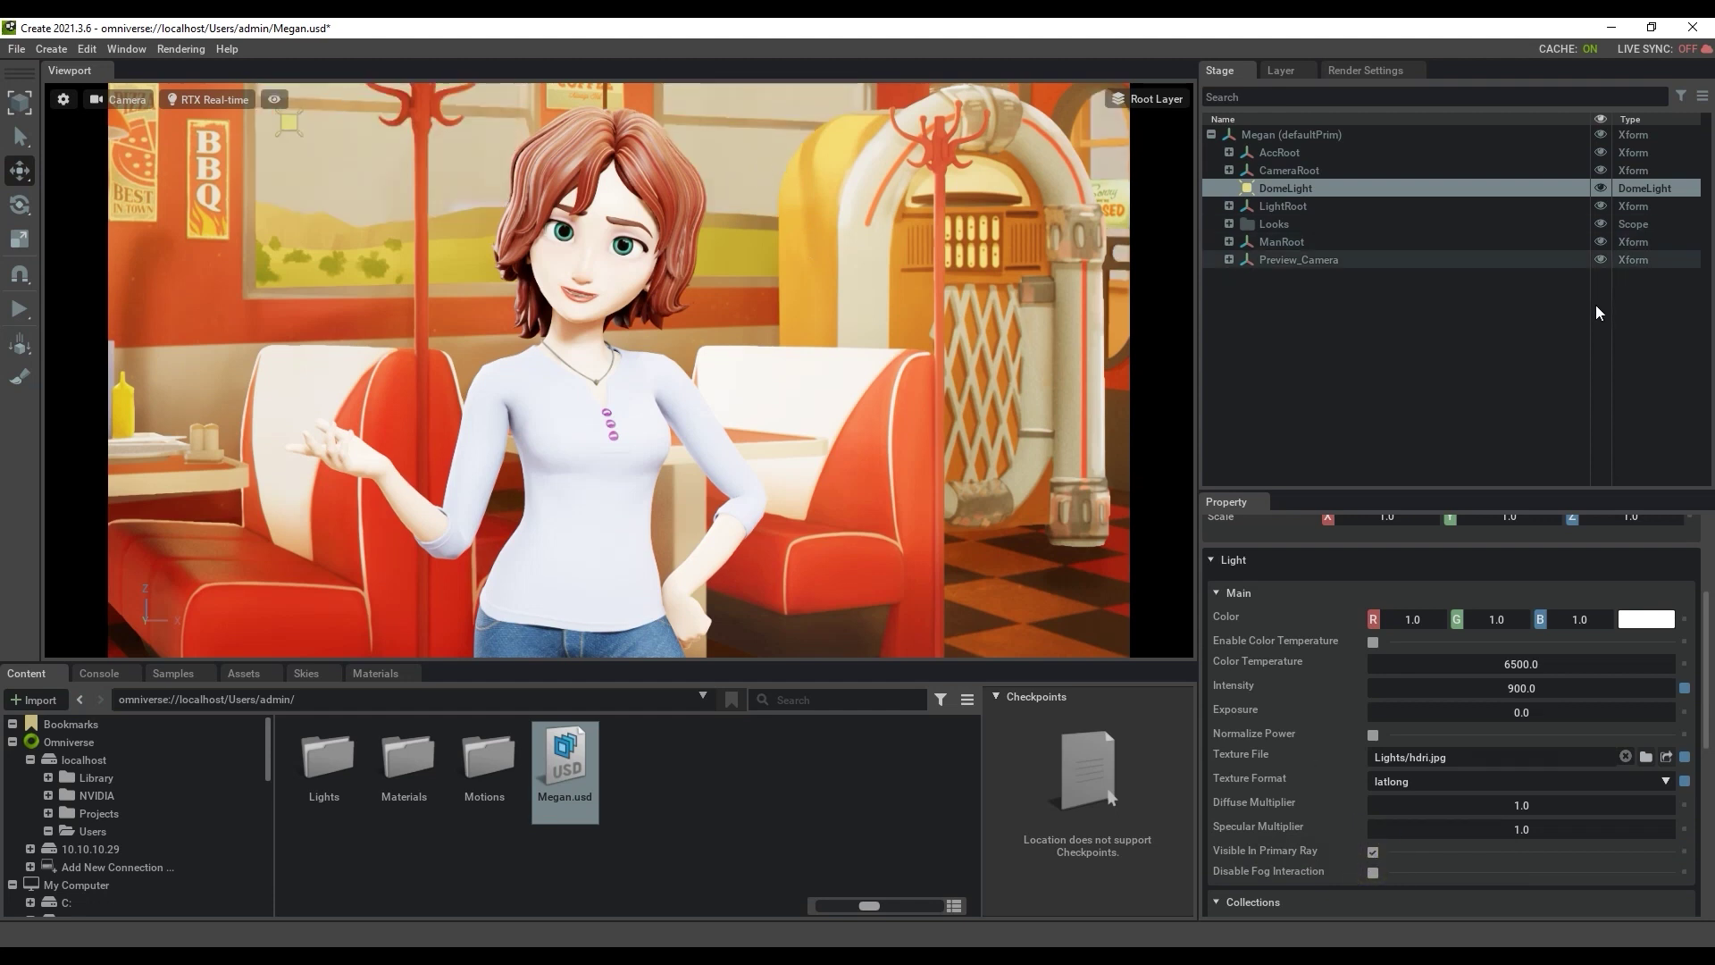
# Step: Raise the Tone Mapping f-Number to 7.15 in the post-processing render settings
pyautogui.click(1381, 75)
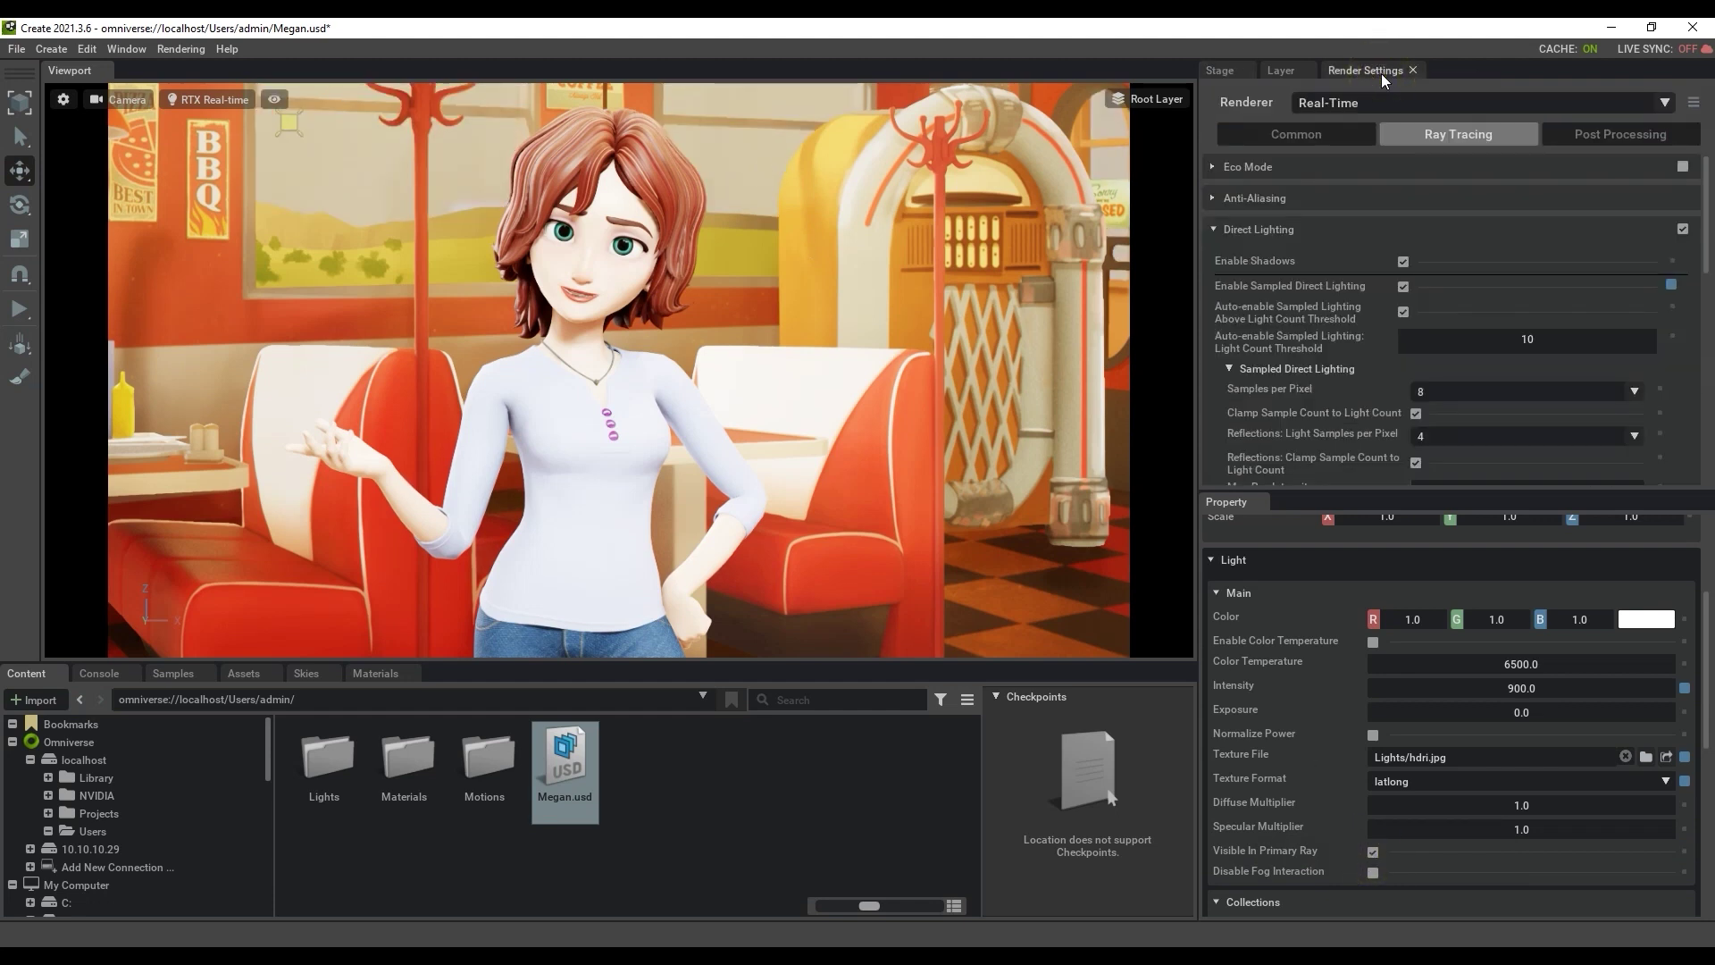
pyautogui.click(1652, 136)
pyautogui.click(1212, 167)
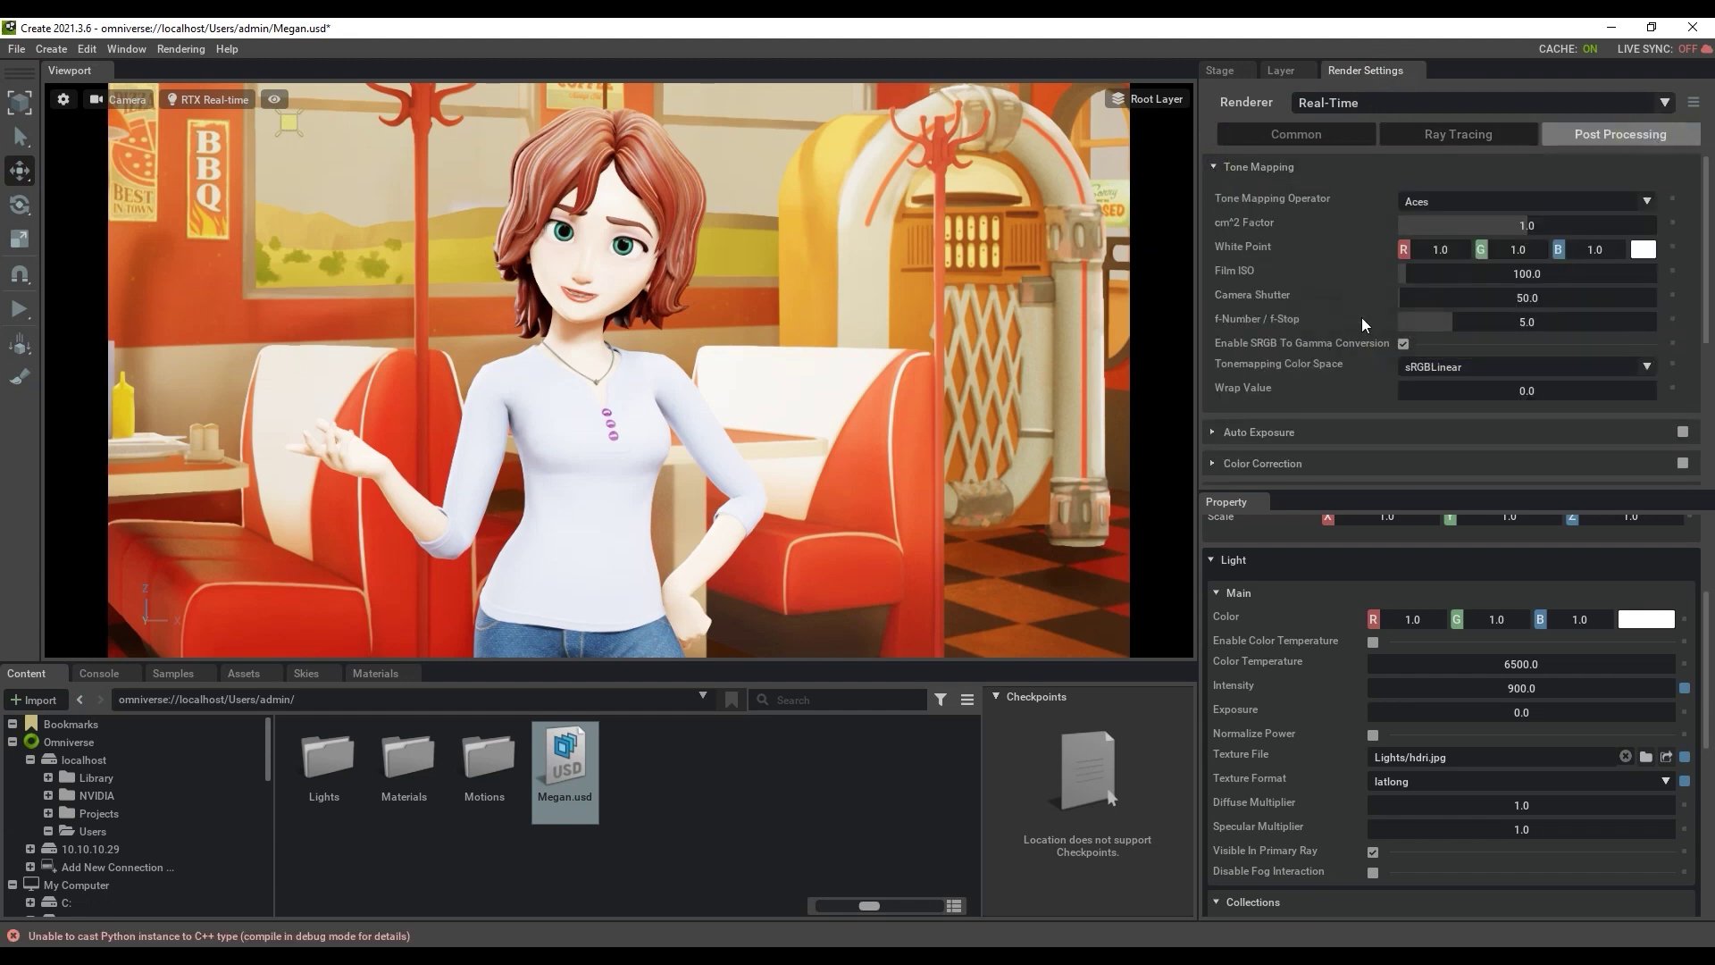
pyautogui.moveTo(1467, 318); pyautogui.dragTo(1482, 319)
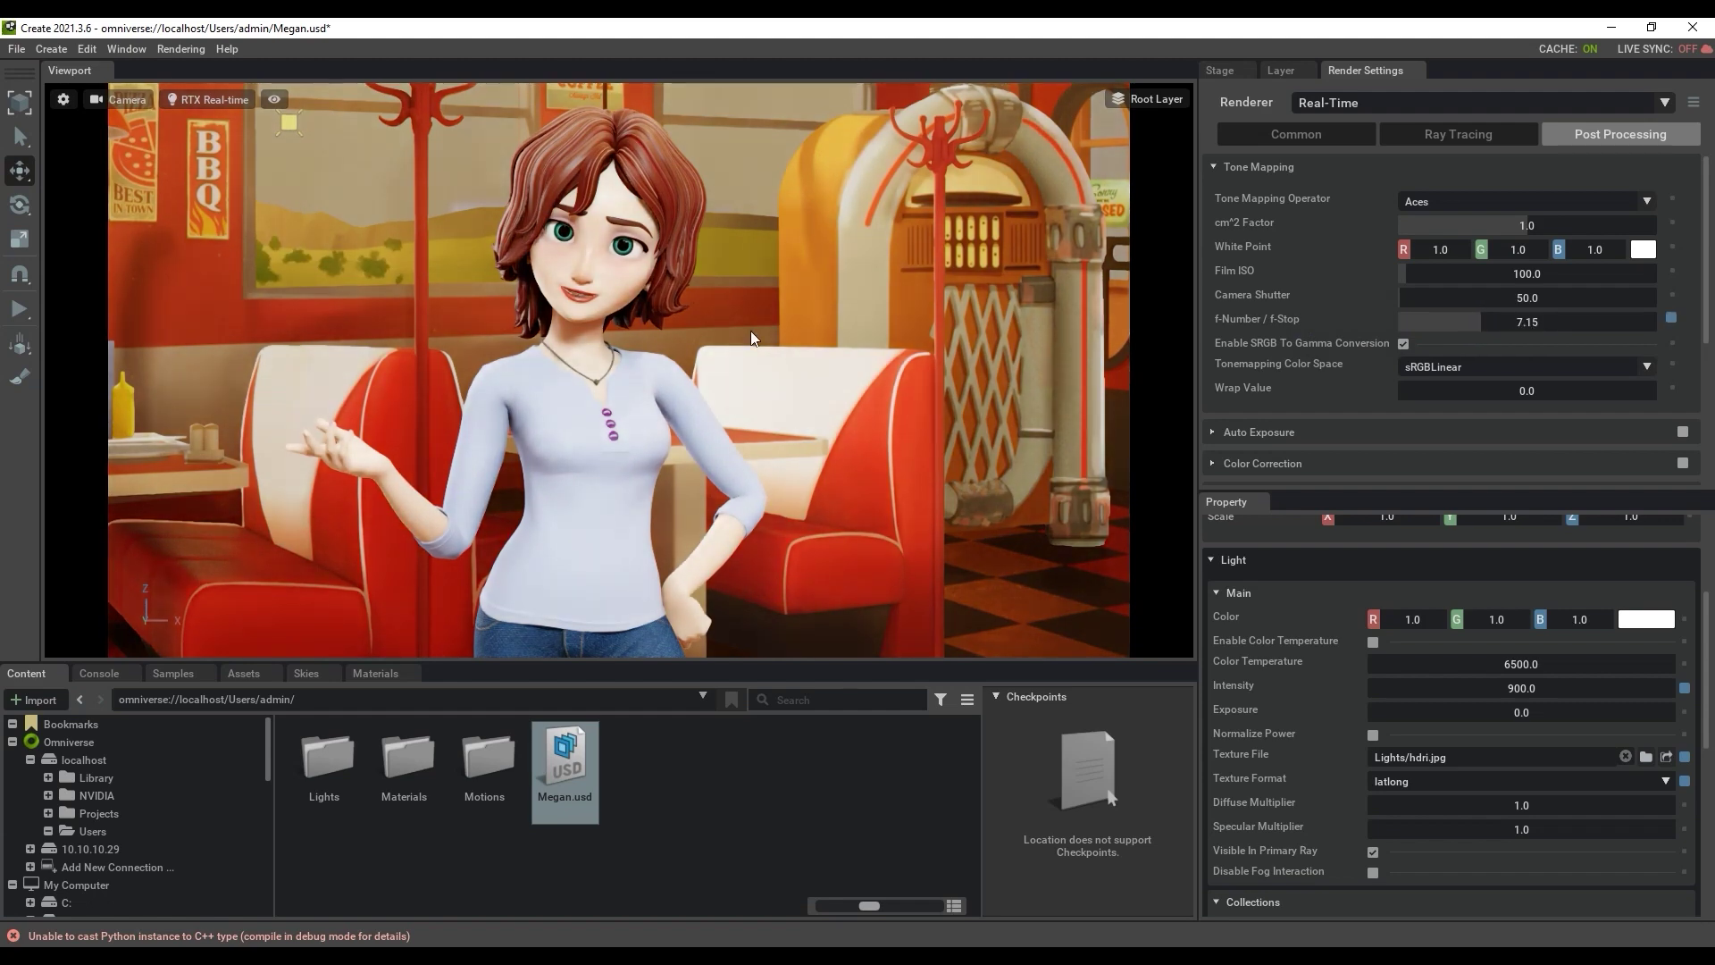
# Step: Tint the DomeLight colour pink
pyautogui.click(1218, 70)
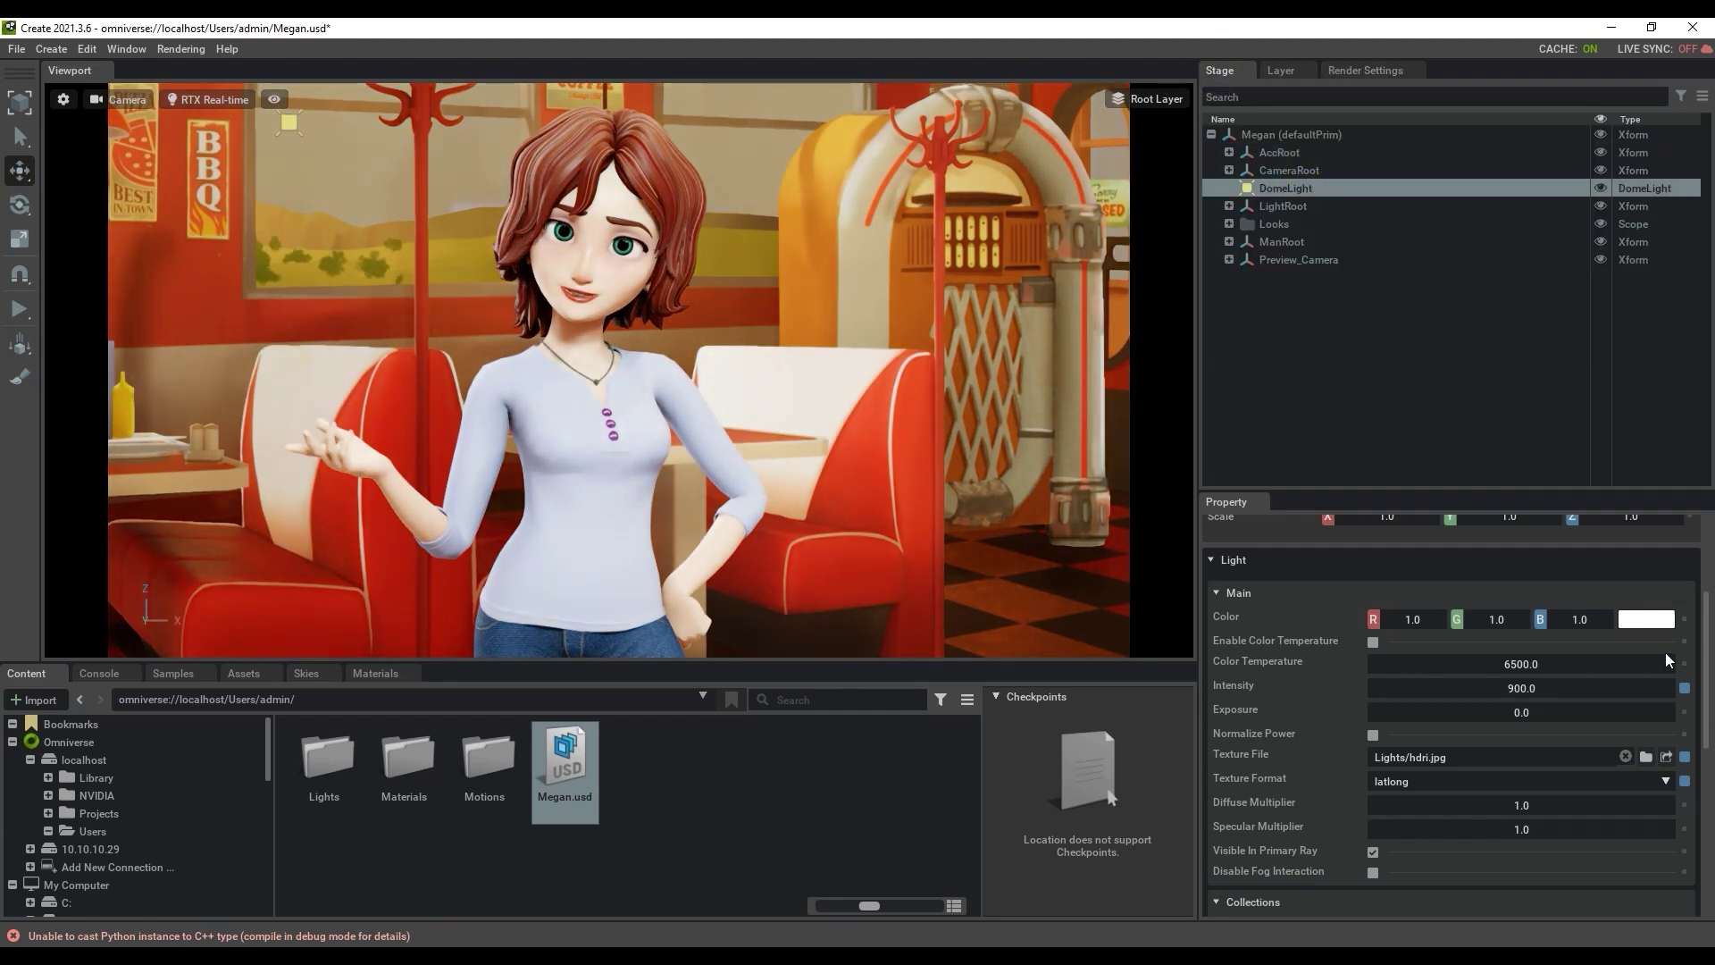
pyautogui.scroll(-1, 1665, 652)
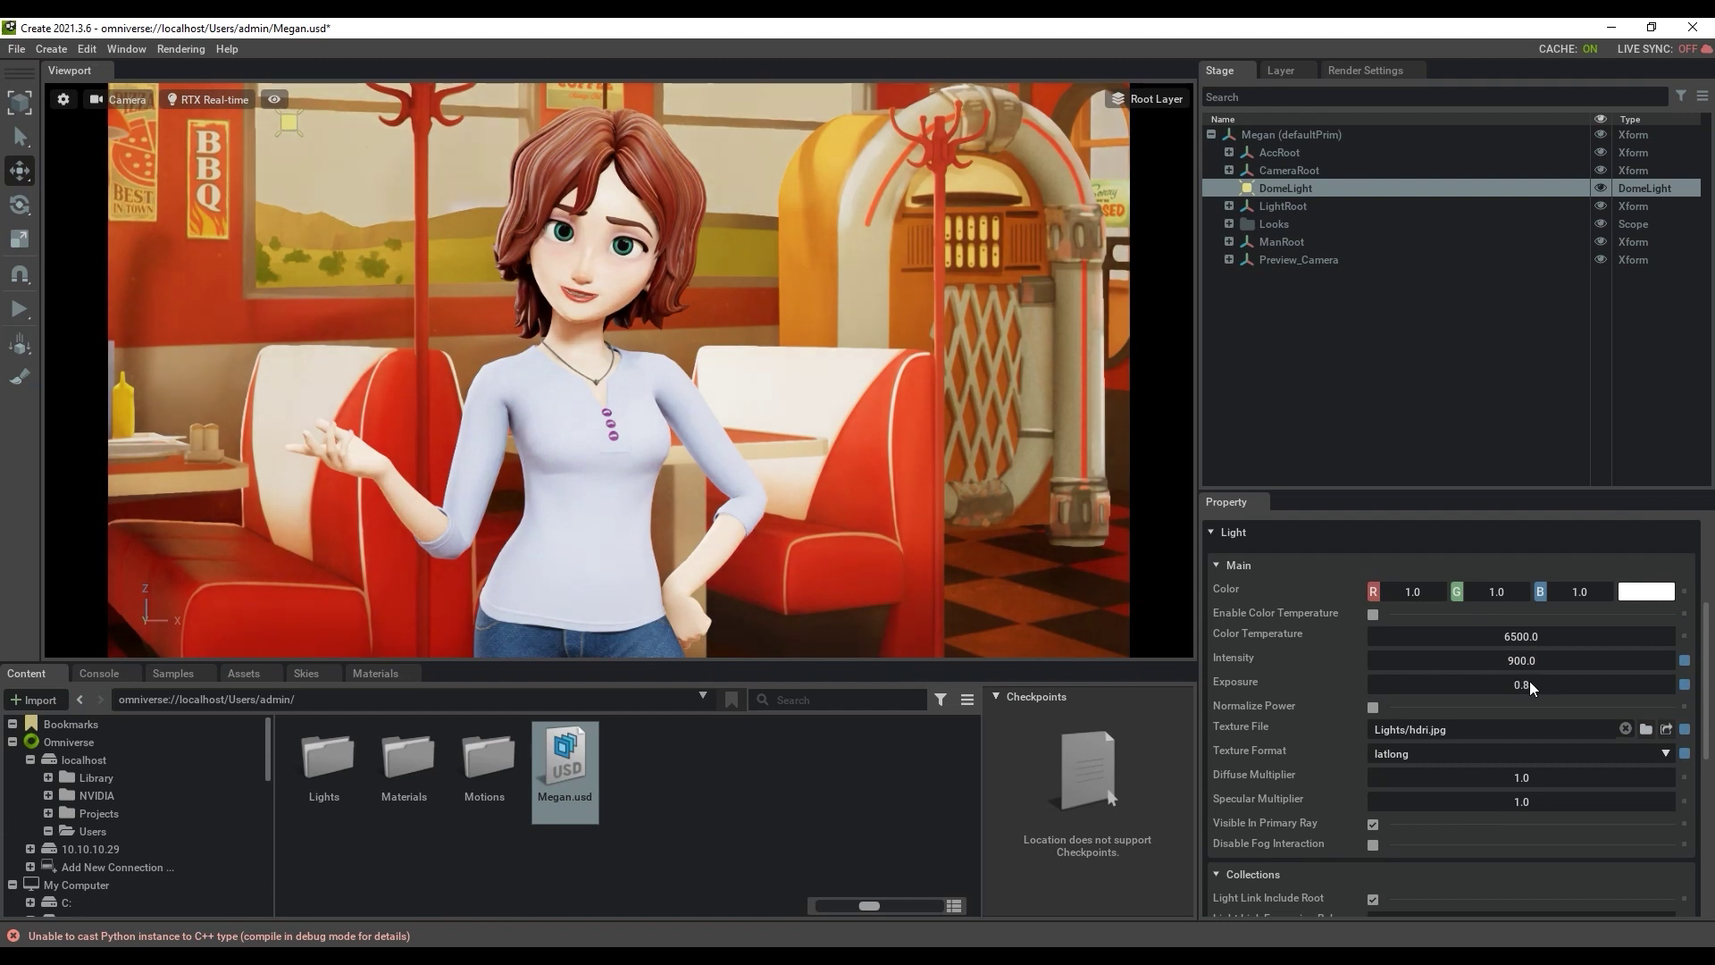
pyautogui.click(1646, 592)
pyautogui.moveTo(1413, 600)
pyautogui.mouseDown()
pyautogui.moveTo(1503, 607)
pyautogui.moveTo(1491, 596)
pyautogui.mouseUp()
# Step: Close the colour picker, play Megan's 0–155 frame animation, and stop it at frame 0
pyautogui.click(1537, 462)
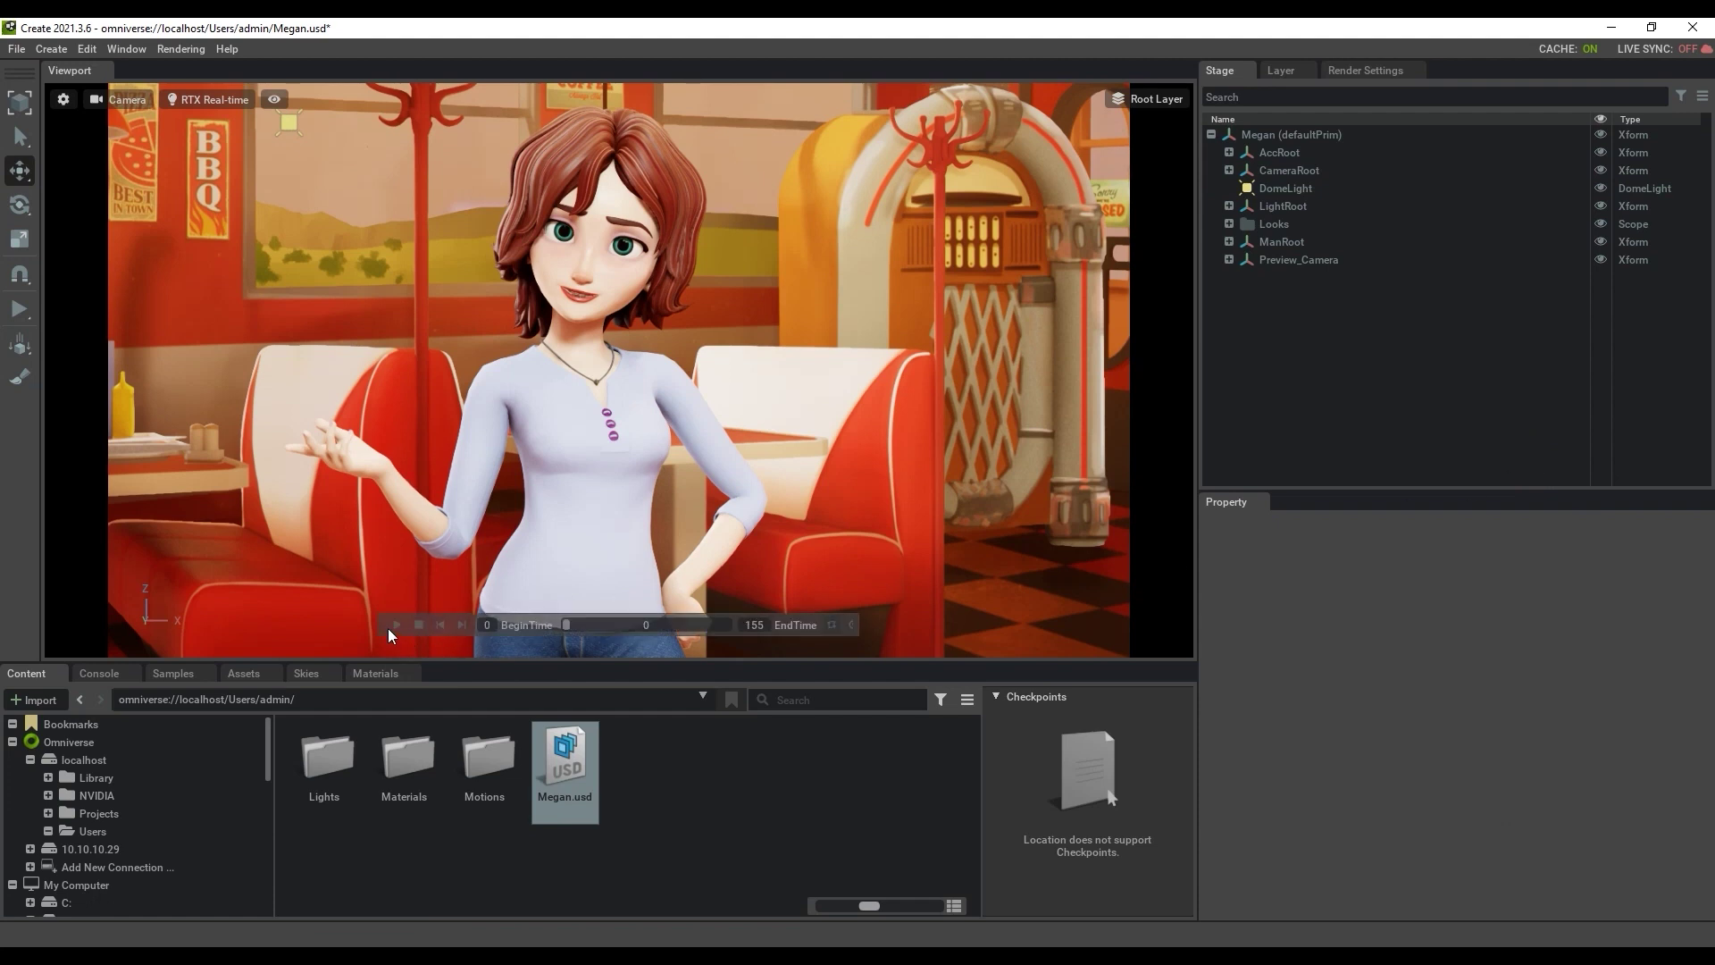
pyautogui.click(396, 625)
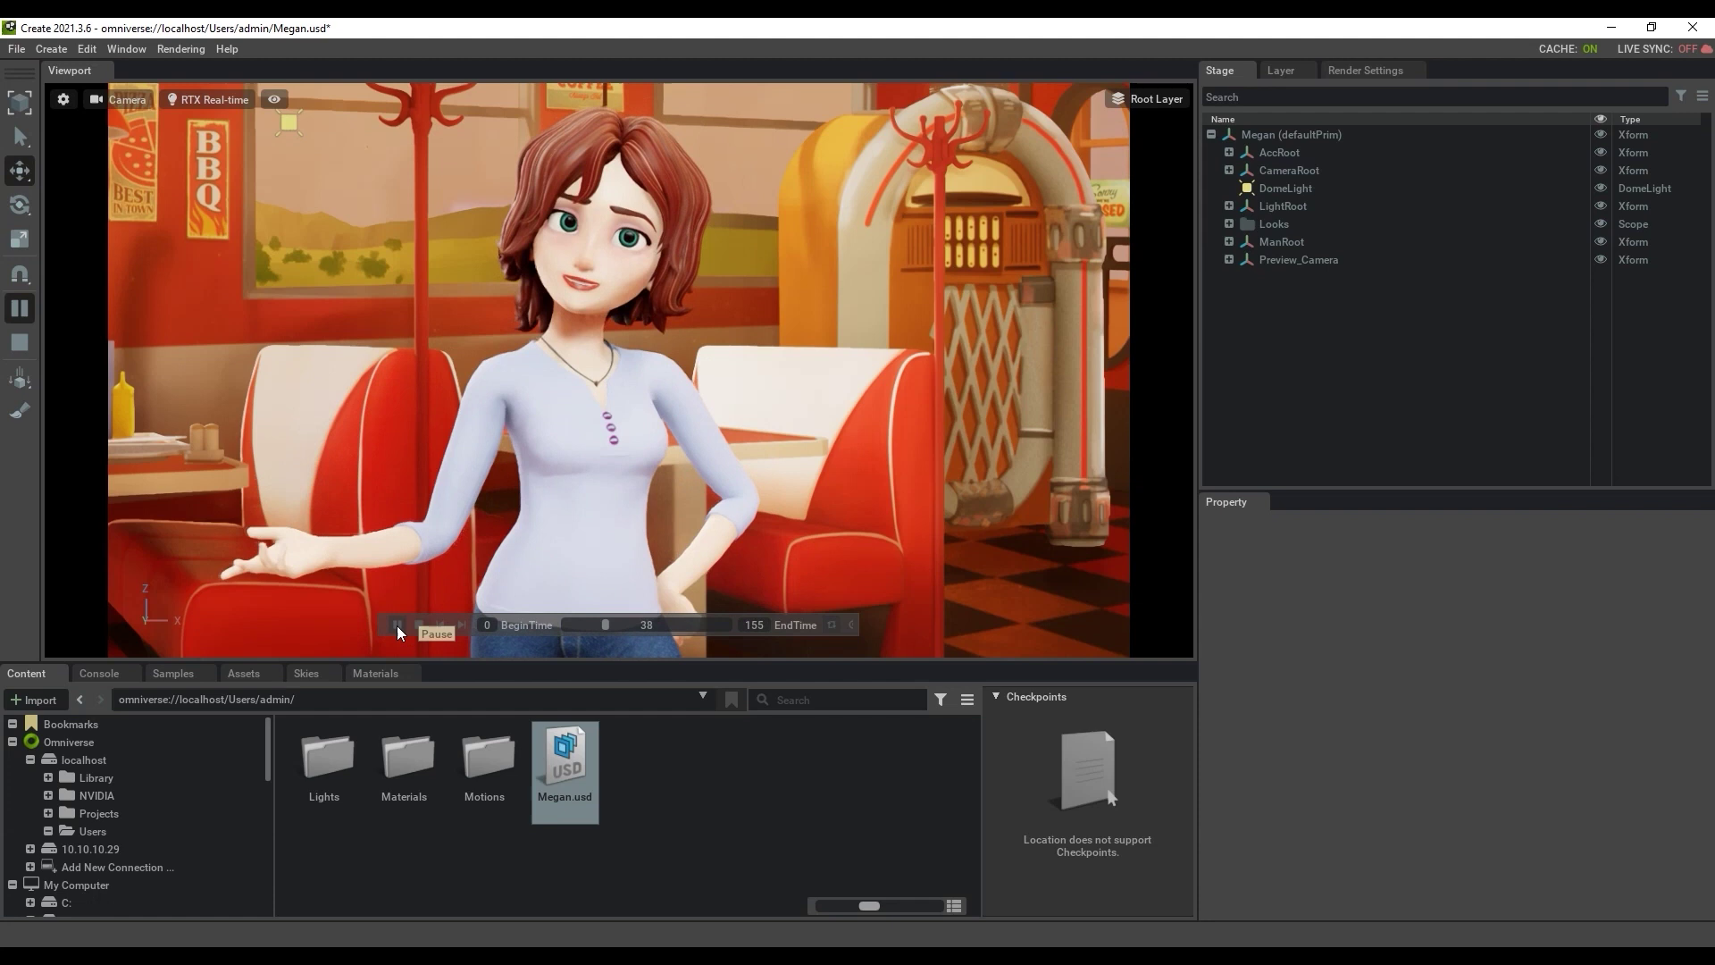
pyautogui.click(417, 625)
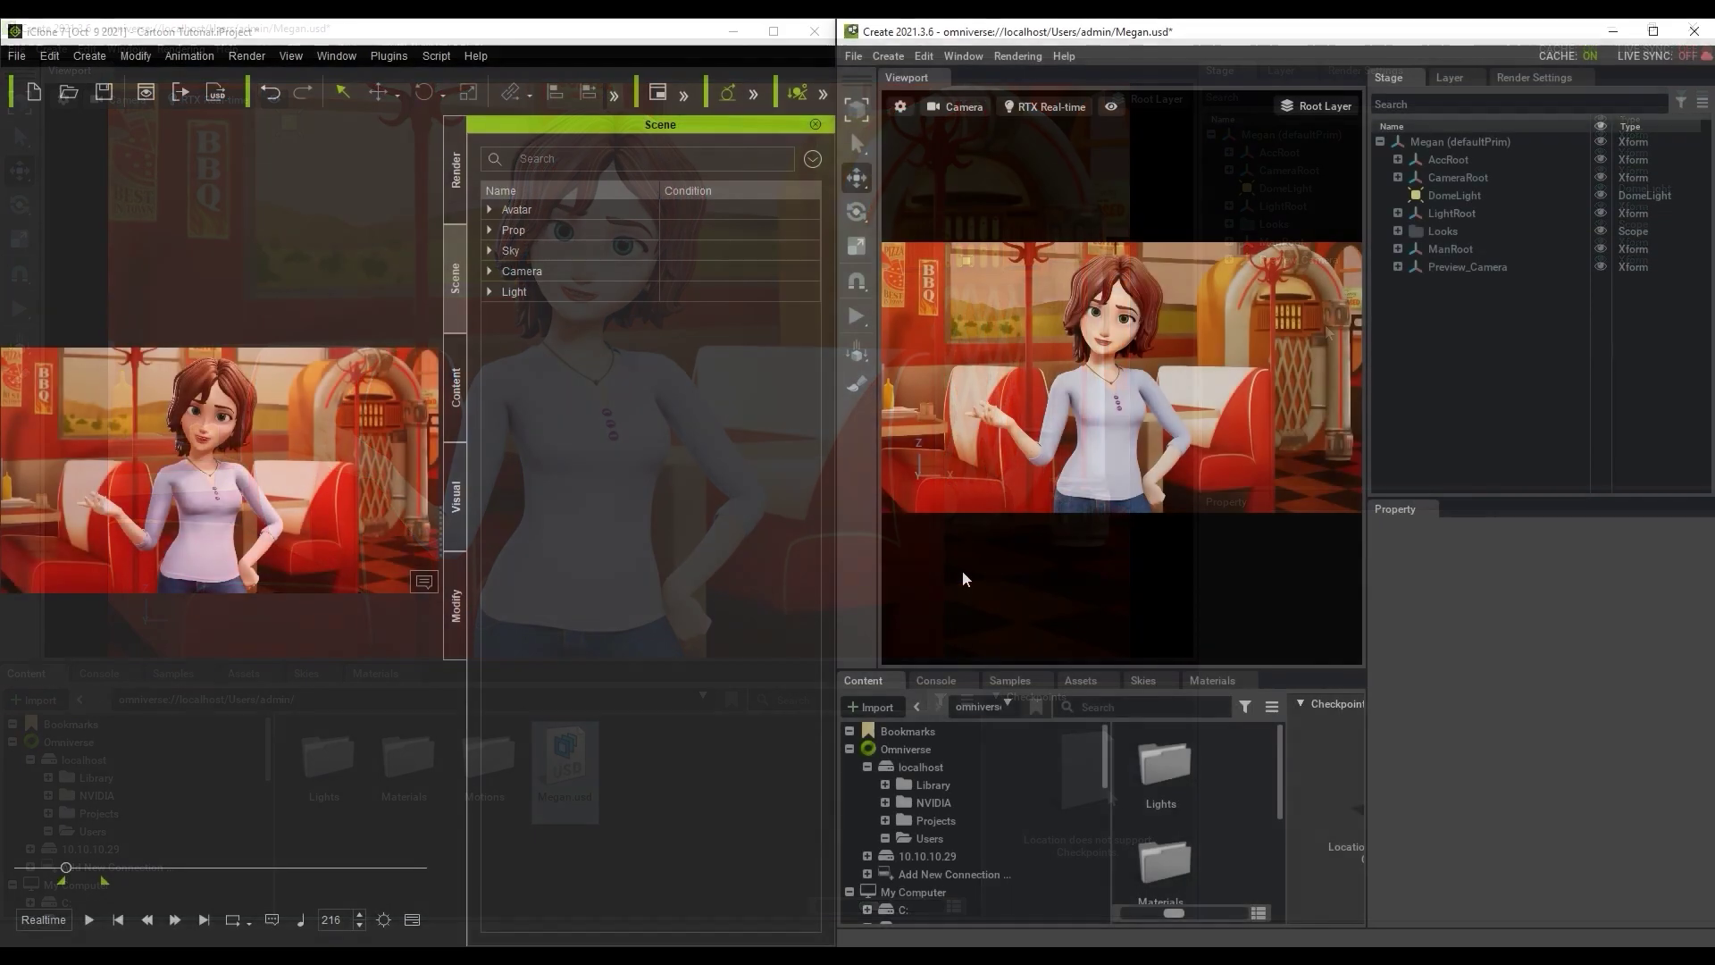
# Step: Match iClone's Megan avatar and Prop image planes against ManRoot and the exported planes in Create
pyautogui.doubleClick(554, 209)
pyautogui.click(550, 230)
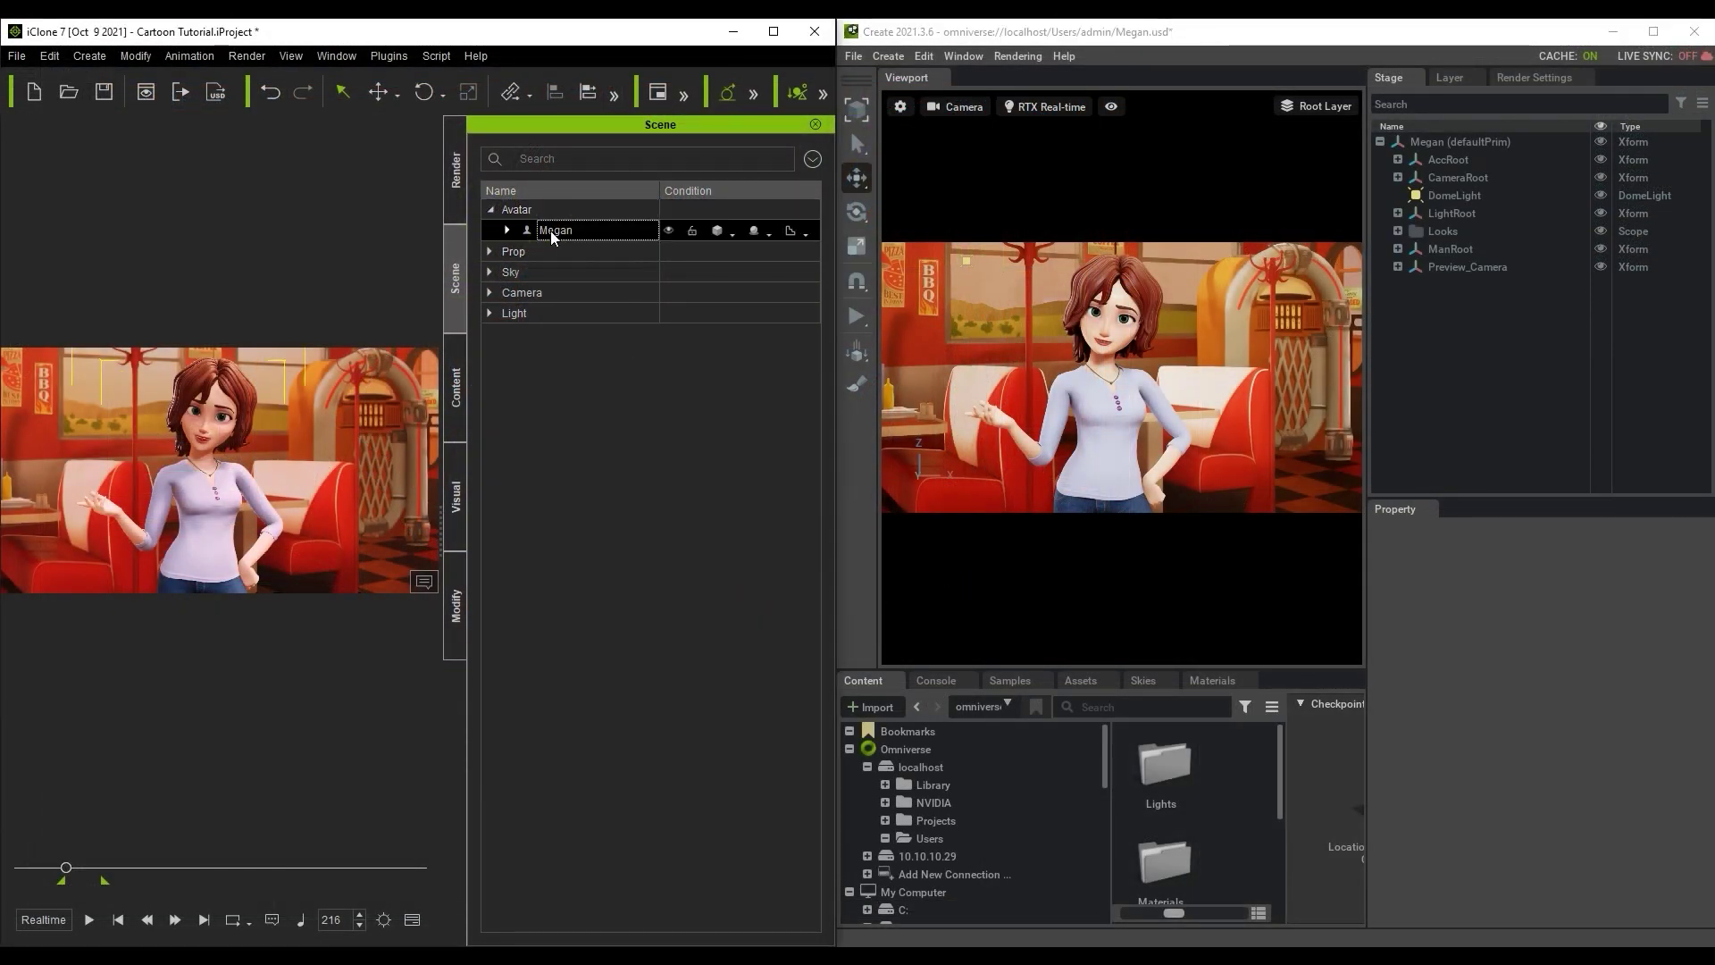
pyautogui.click(1397, 249)
pyautogui.click(1479, 266)
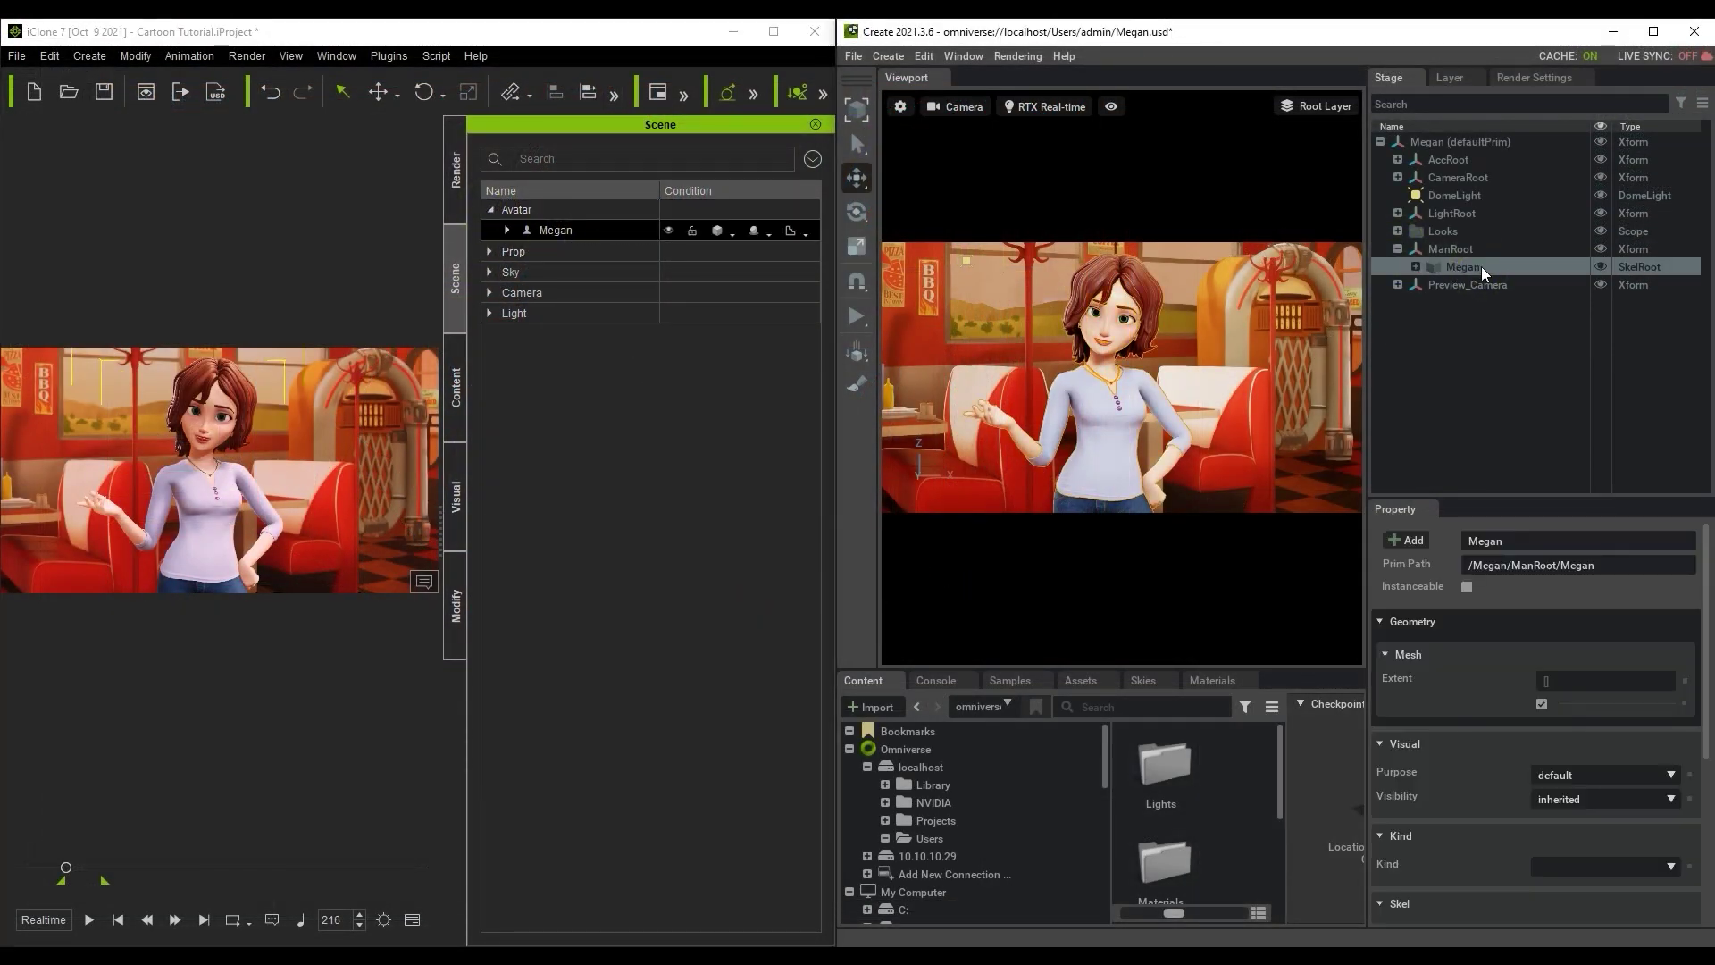
pyautogui.click(490, 209)
pyautogui.click(489, 229)
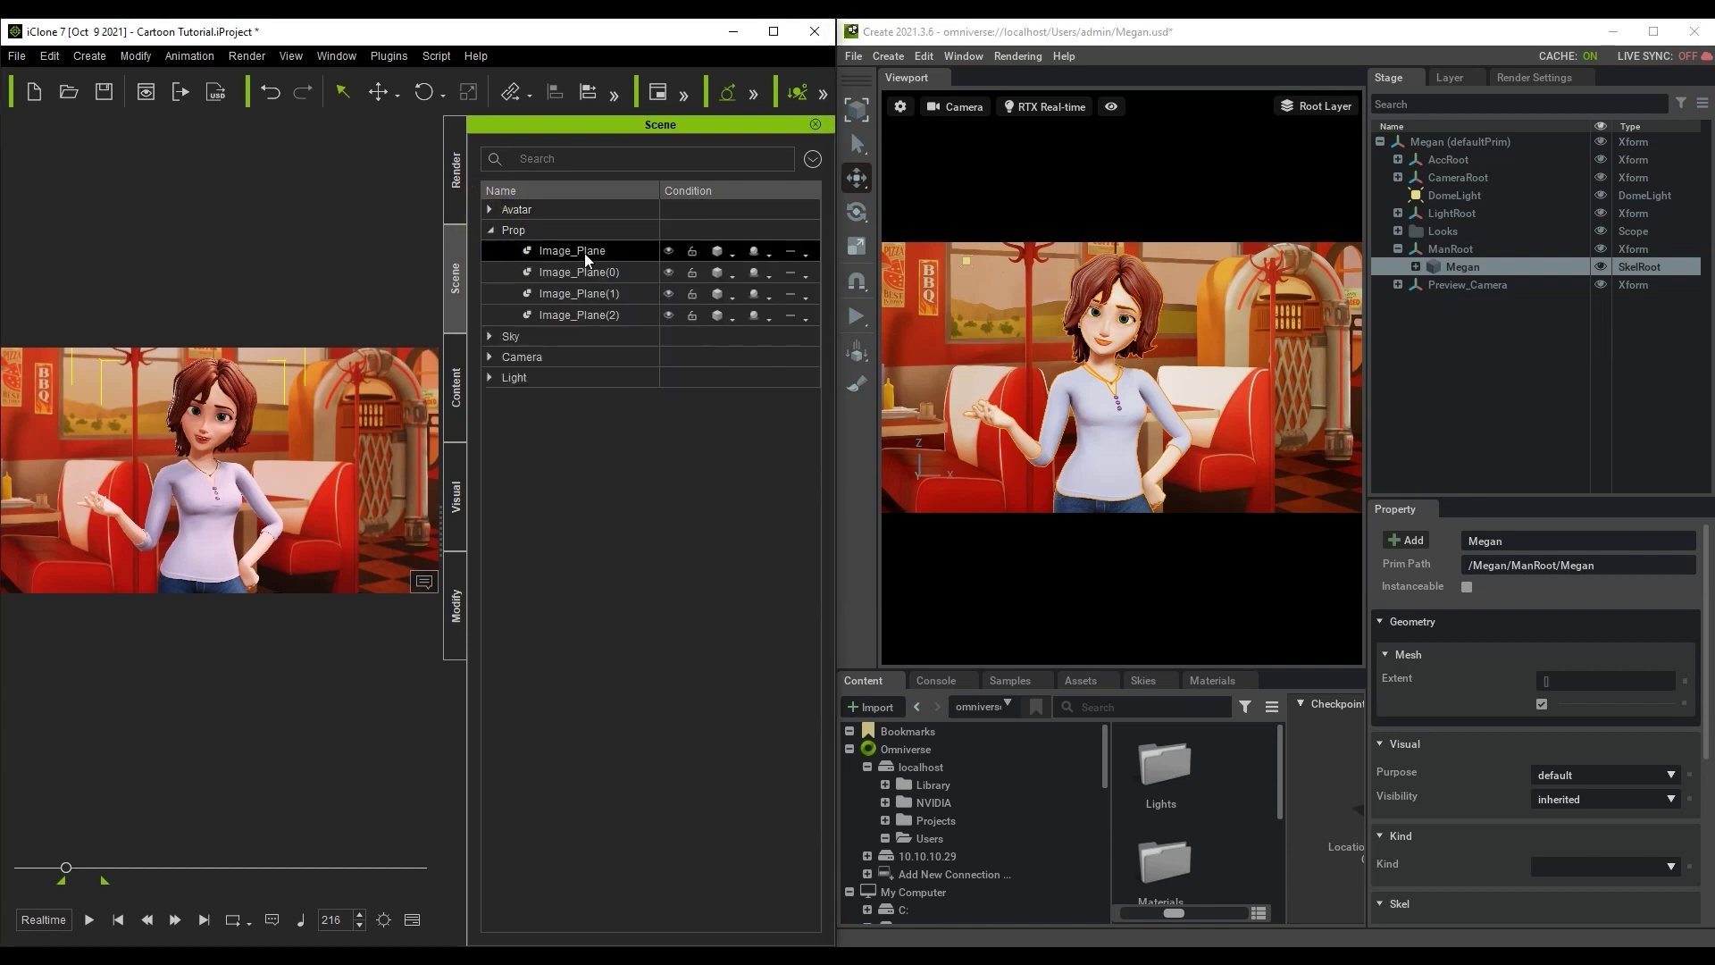
pyautogui.click(1397, 249)
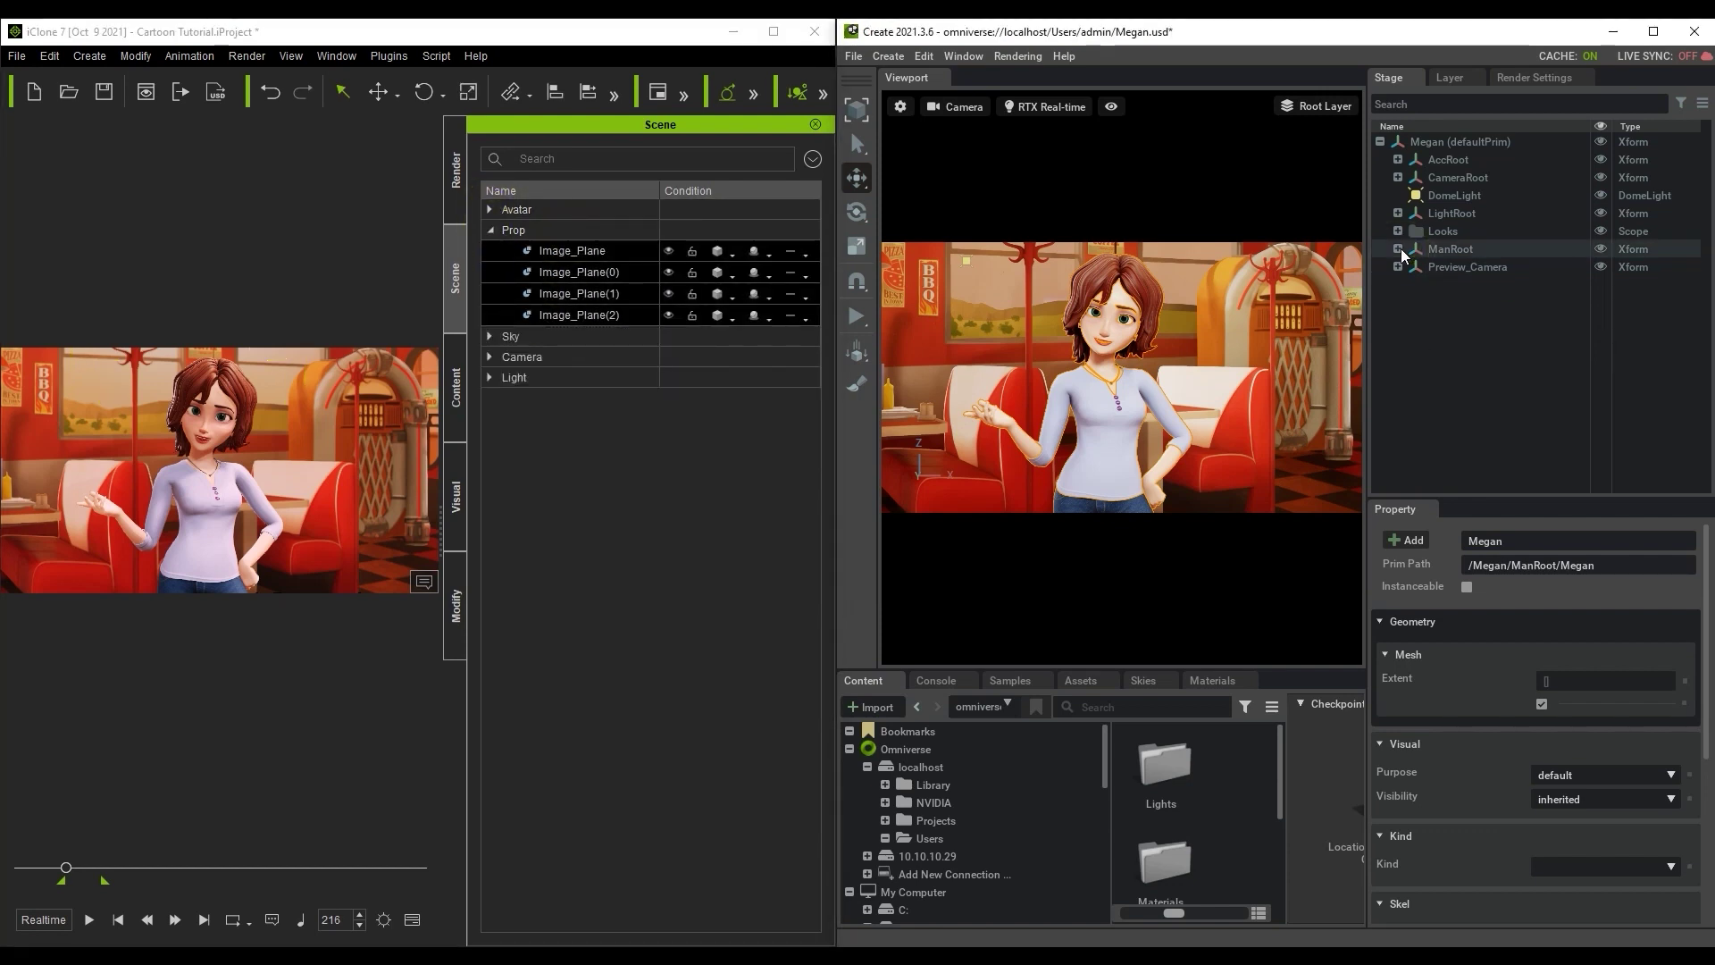
pyautogui.click(1397, 159)
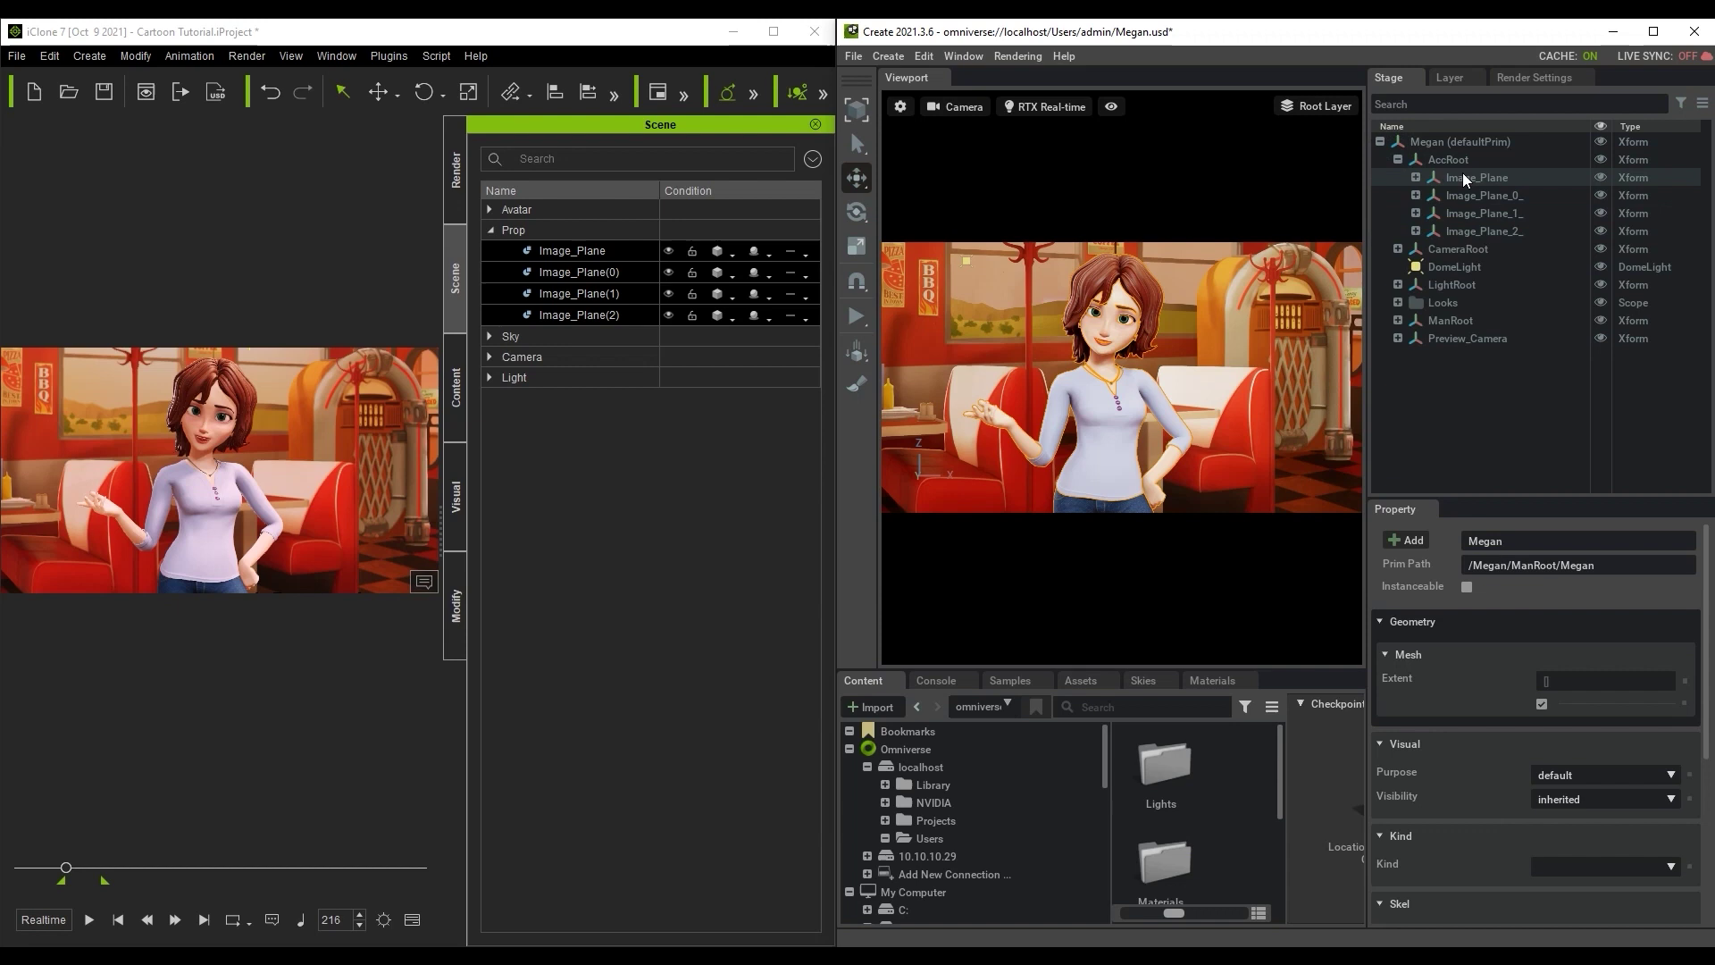
pyautogui.click(491, 229)
# Step: Compare iClone's cameras with CameraRoot, selecting the exported Preview_Camera
pyautogui.click(490, 272)
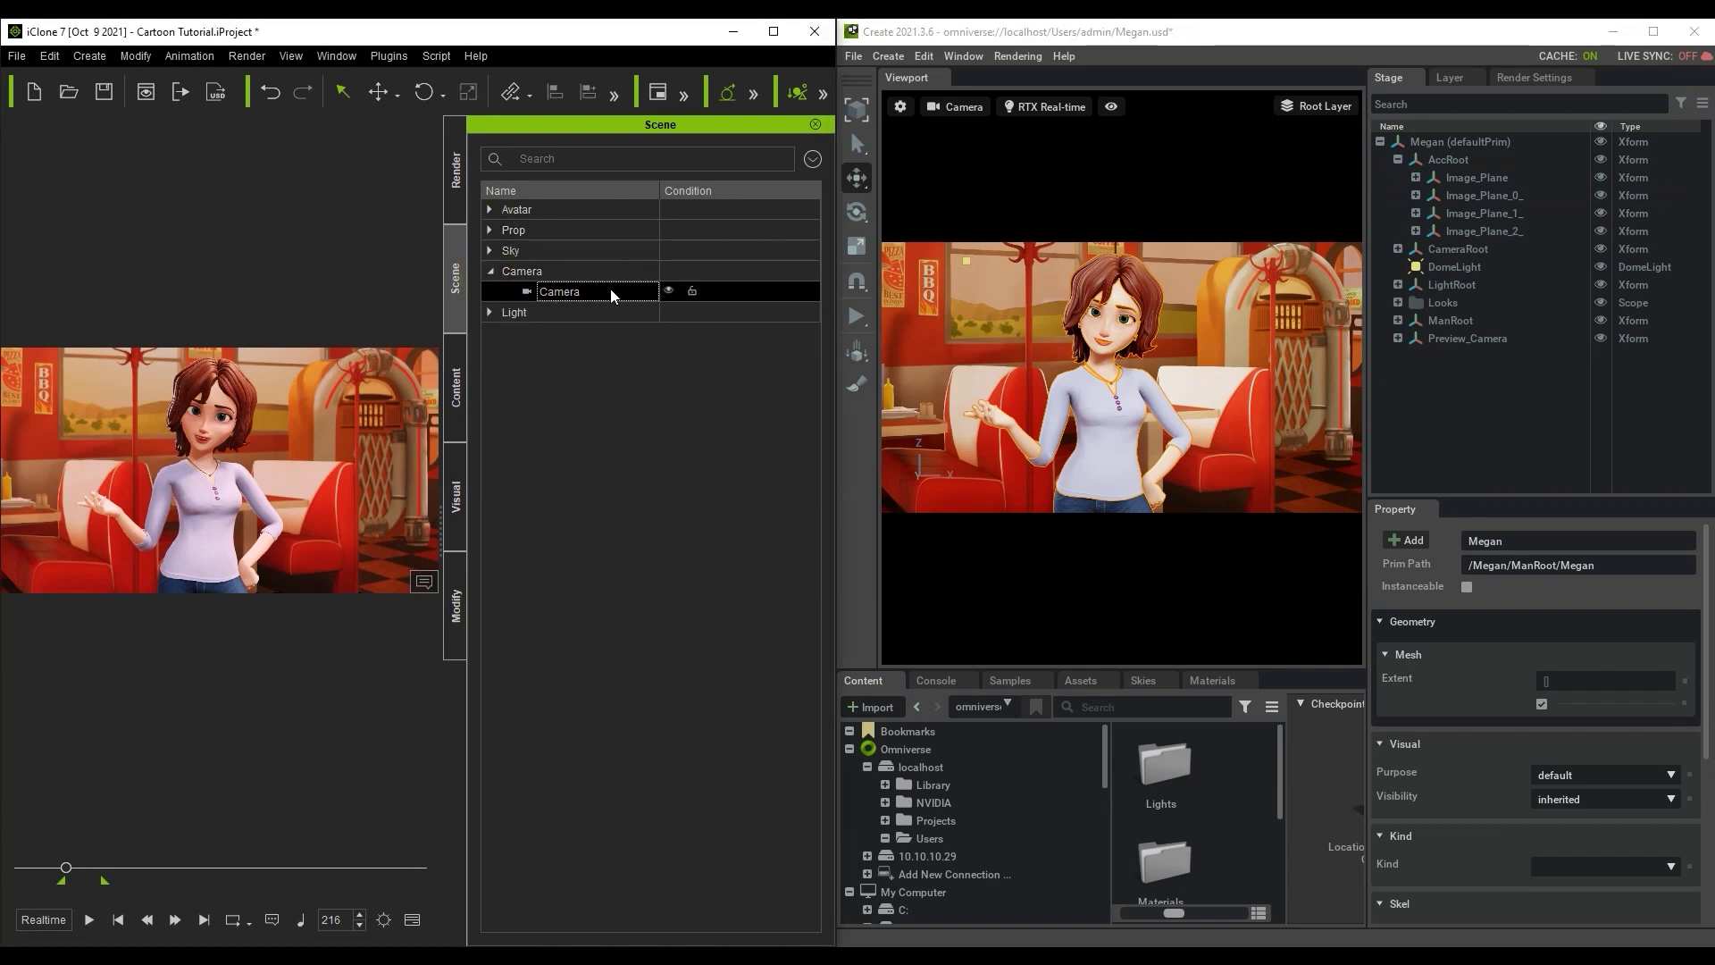
pyautogui.click(1398, 159)
pyautogui.click(1398, 177)
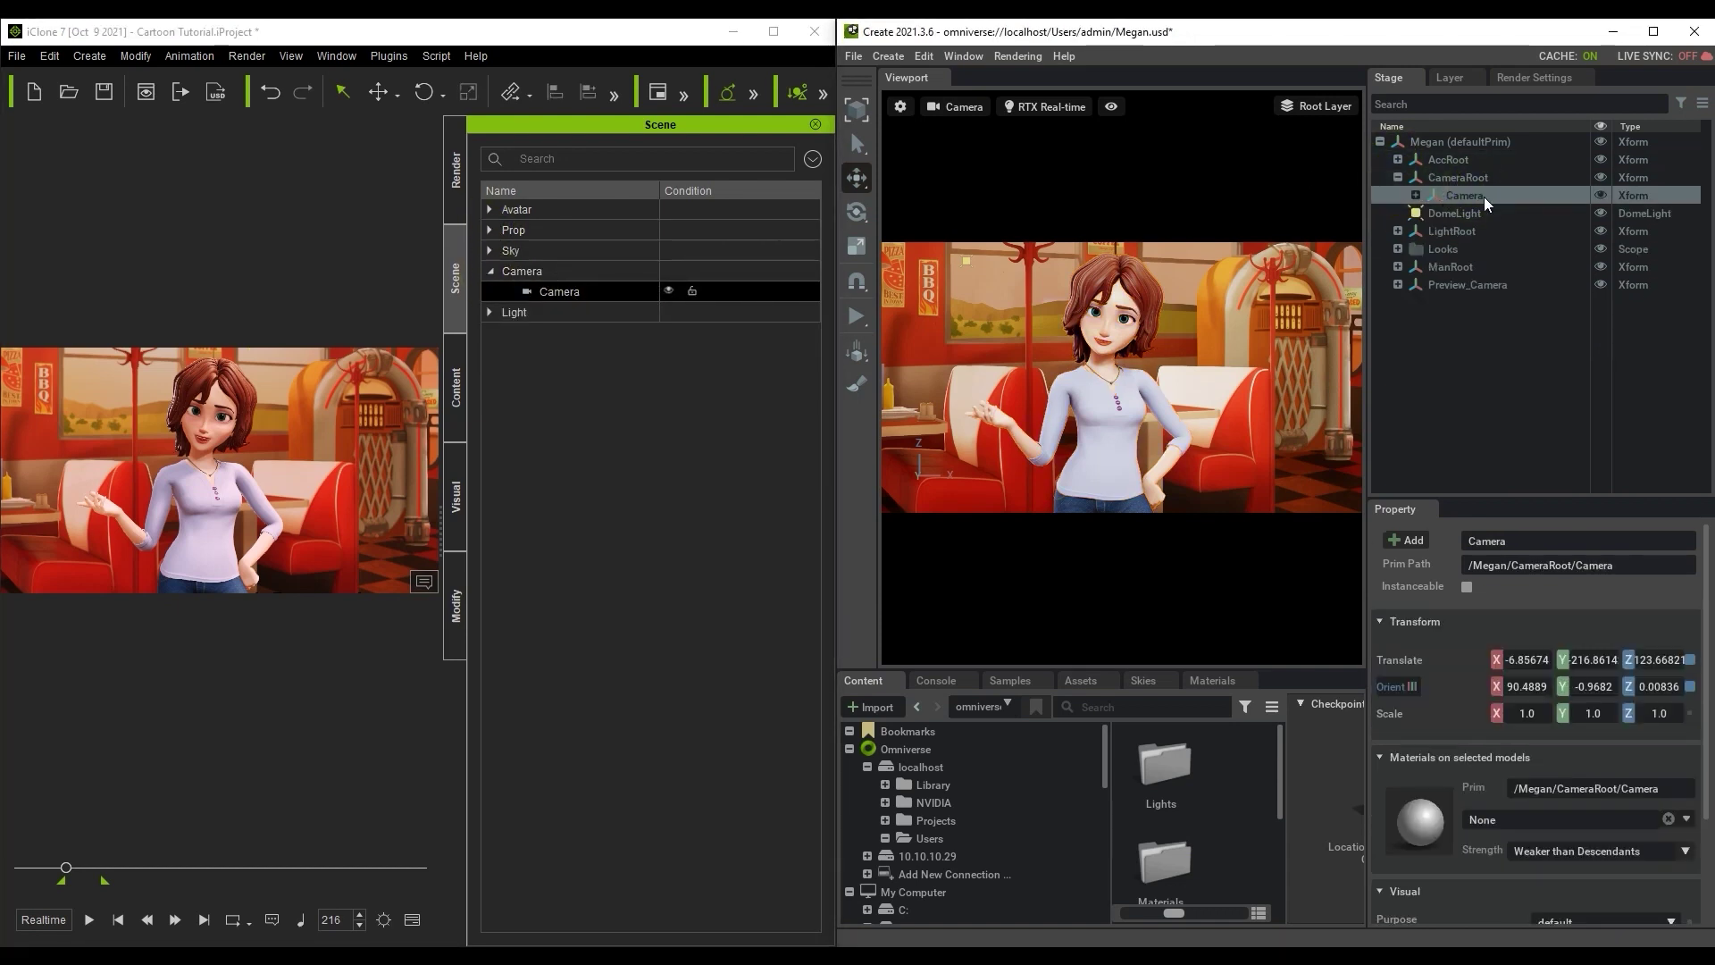
pyautogui.click(1465, 284)
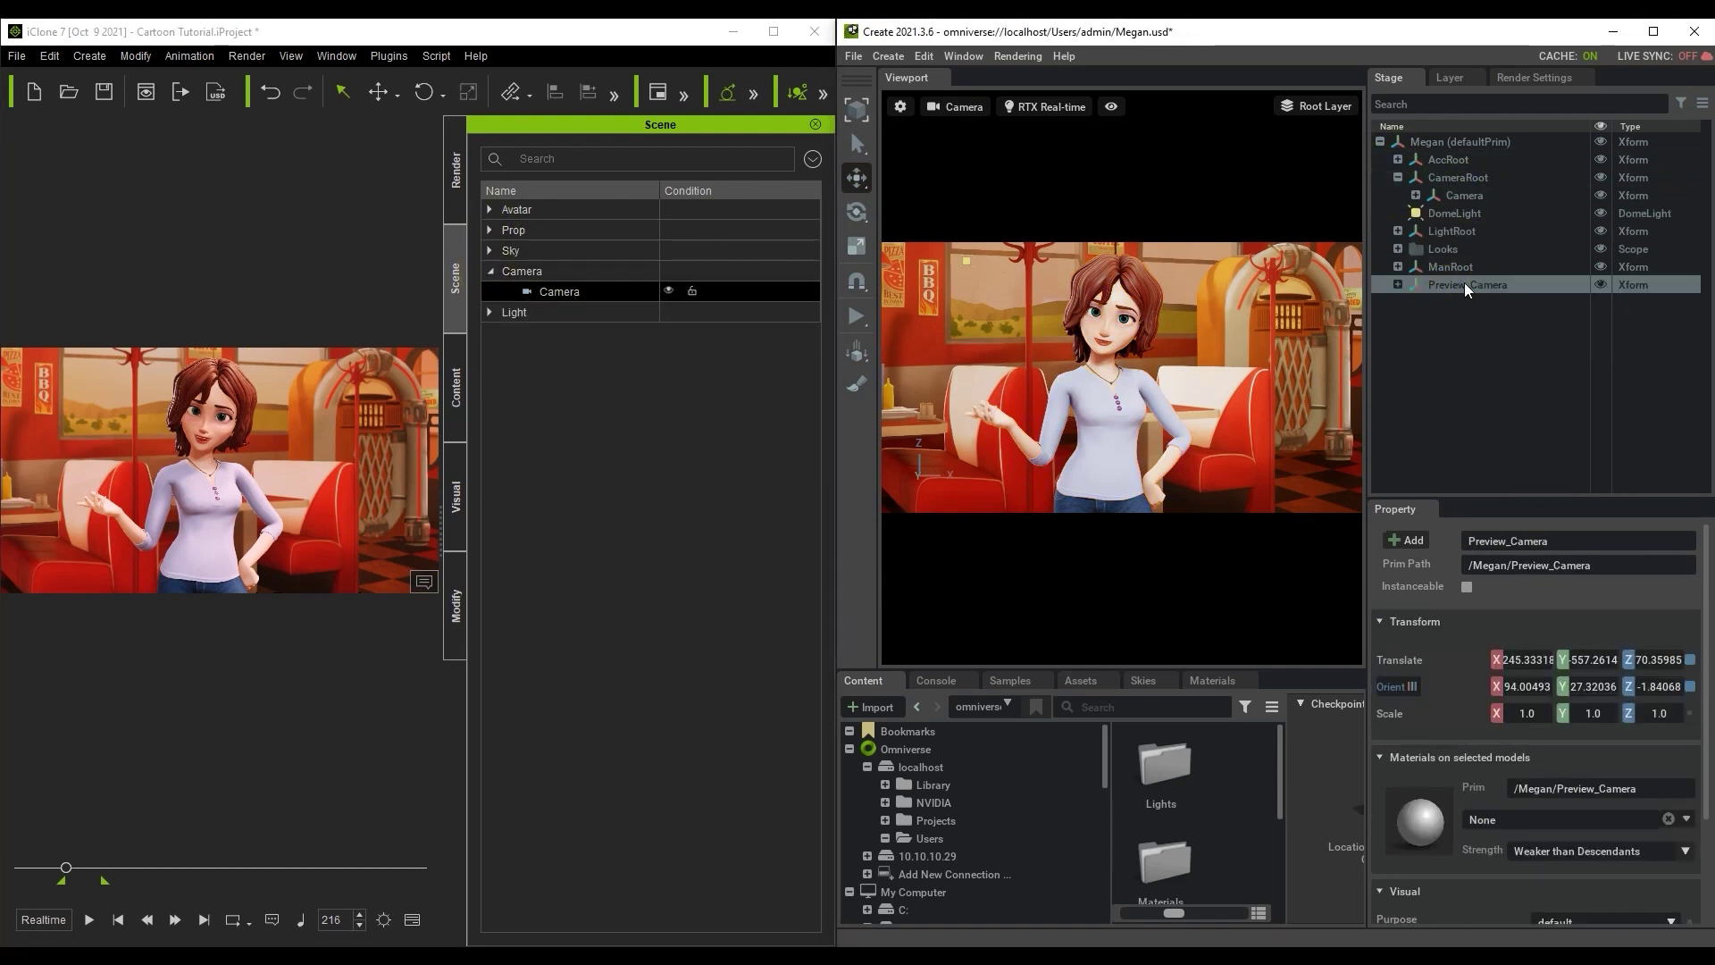
pyautogui.click(1398, 177)
pyautogui.click(489, 271)
# Step: Compare iClone's lights with LightRoot's exported lights, selecting Key_01 and the Rim light
pyautogui.click(489, 291)
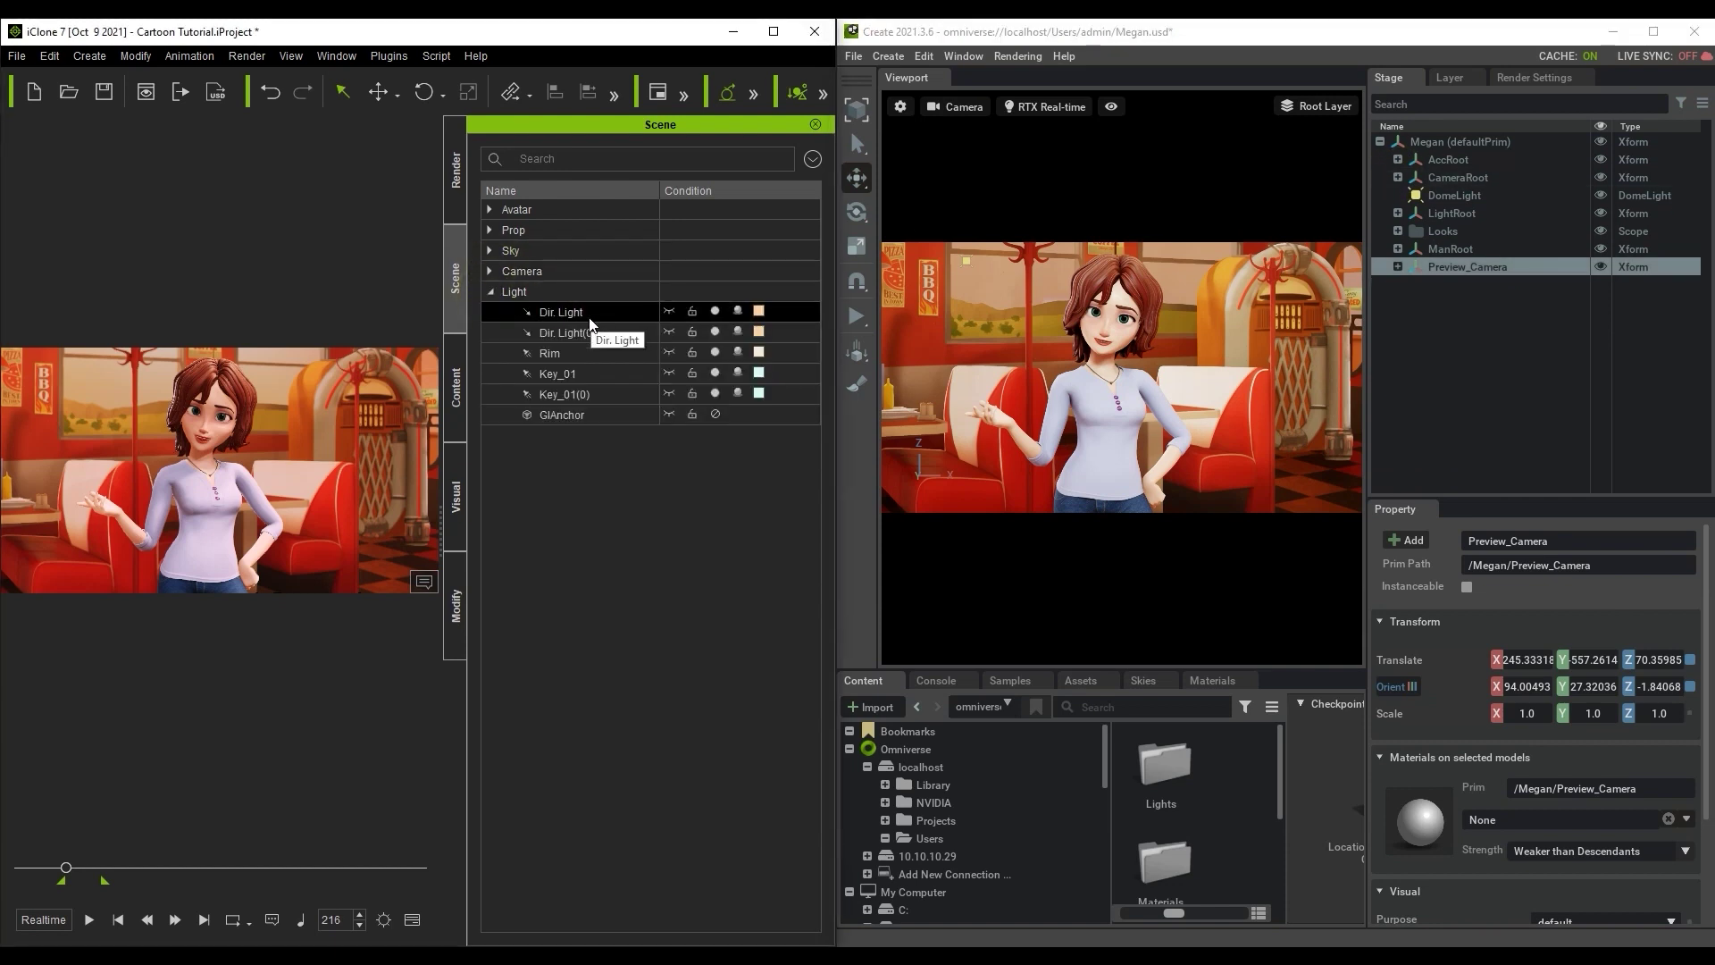
pyautogui.click(1396, 213)
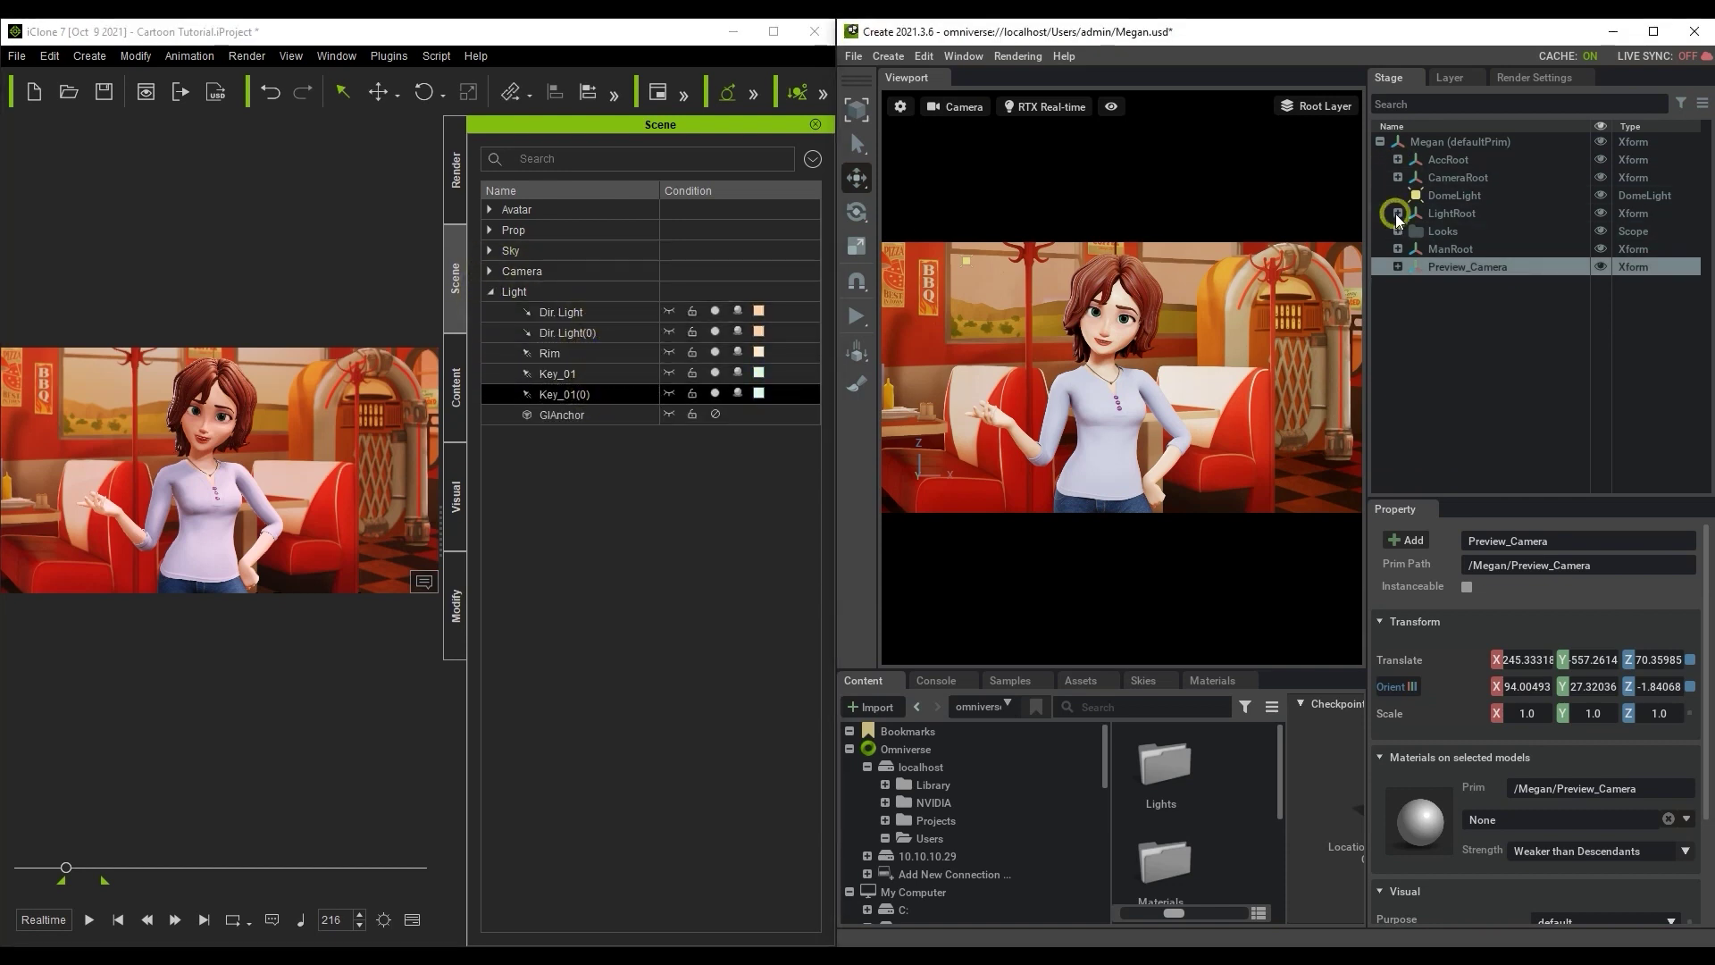
pyautogui.click(1469, 230)
pyautogui.click(1487, 249)
pyautogui.click(1478, 266)
pyautogui.click(1478, 302)
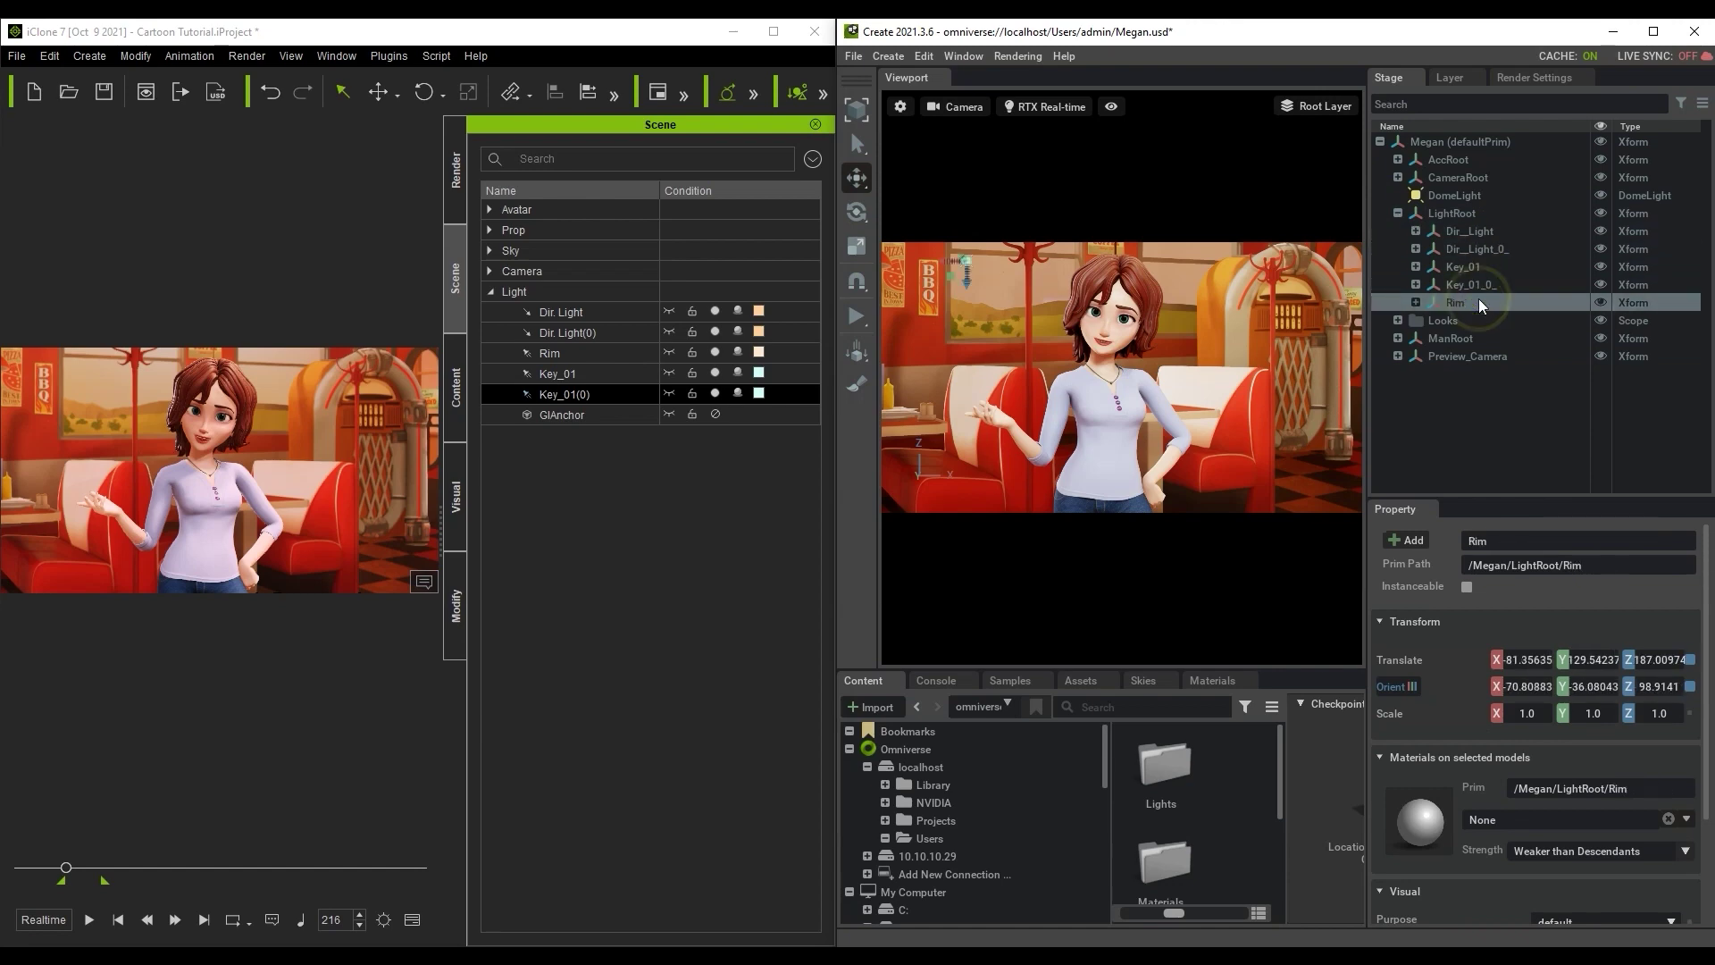
# Step: Show iClone's Image Based Lighting settings (IBL active, strength 90) beside the DomeLight's properties
pyautogui.click(456, 496)
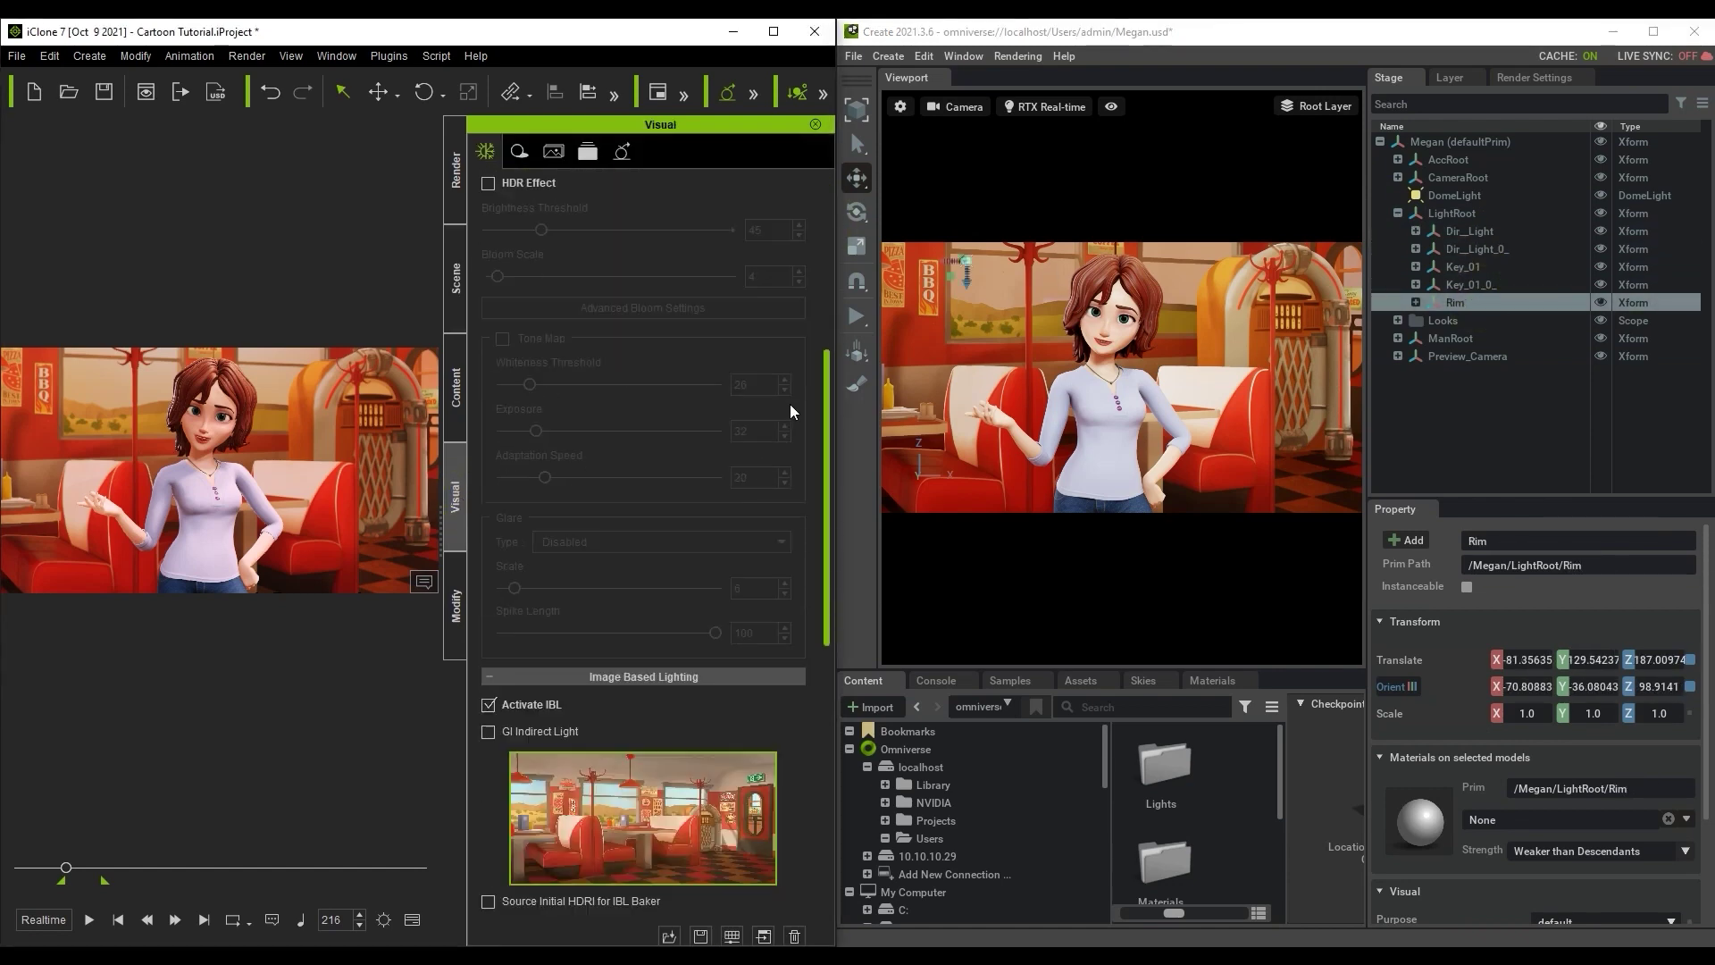
pyautogui.scroll(-5, 792, 465)
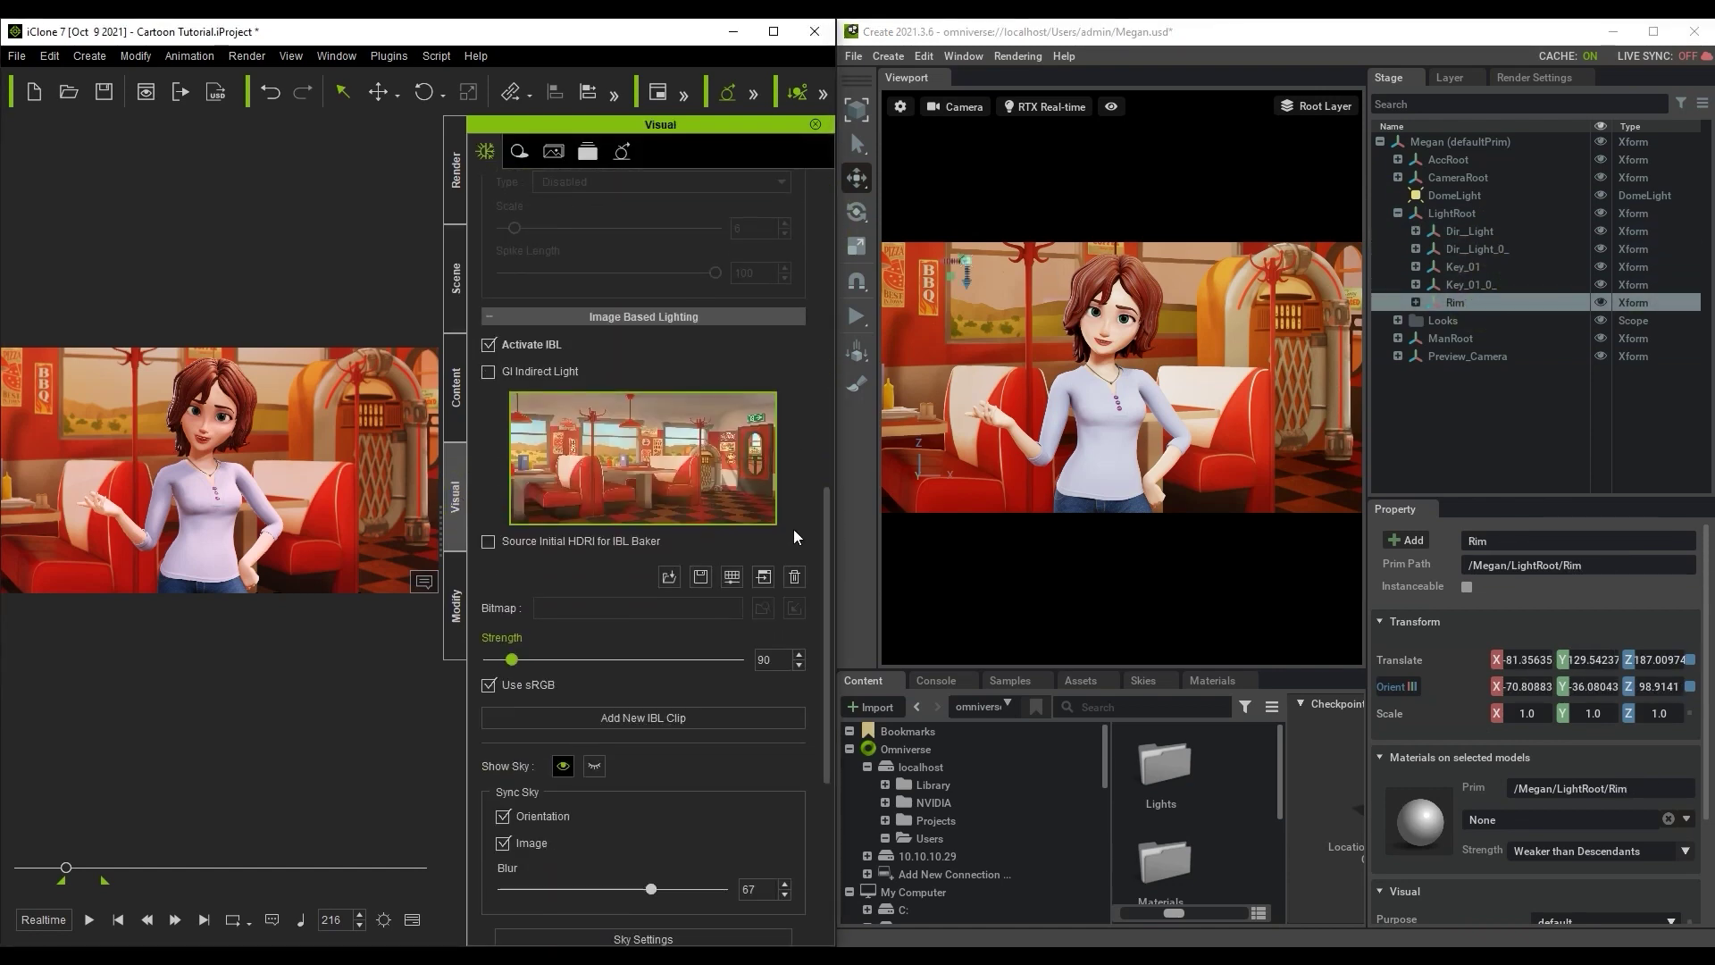
pyautogui.click(1468, 197)
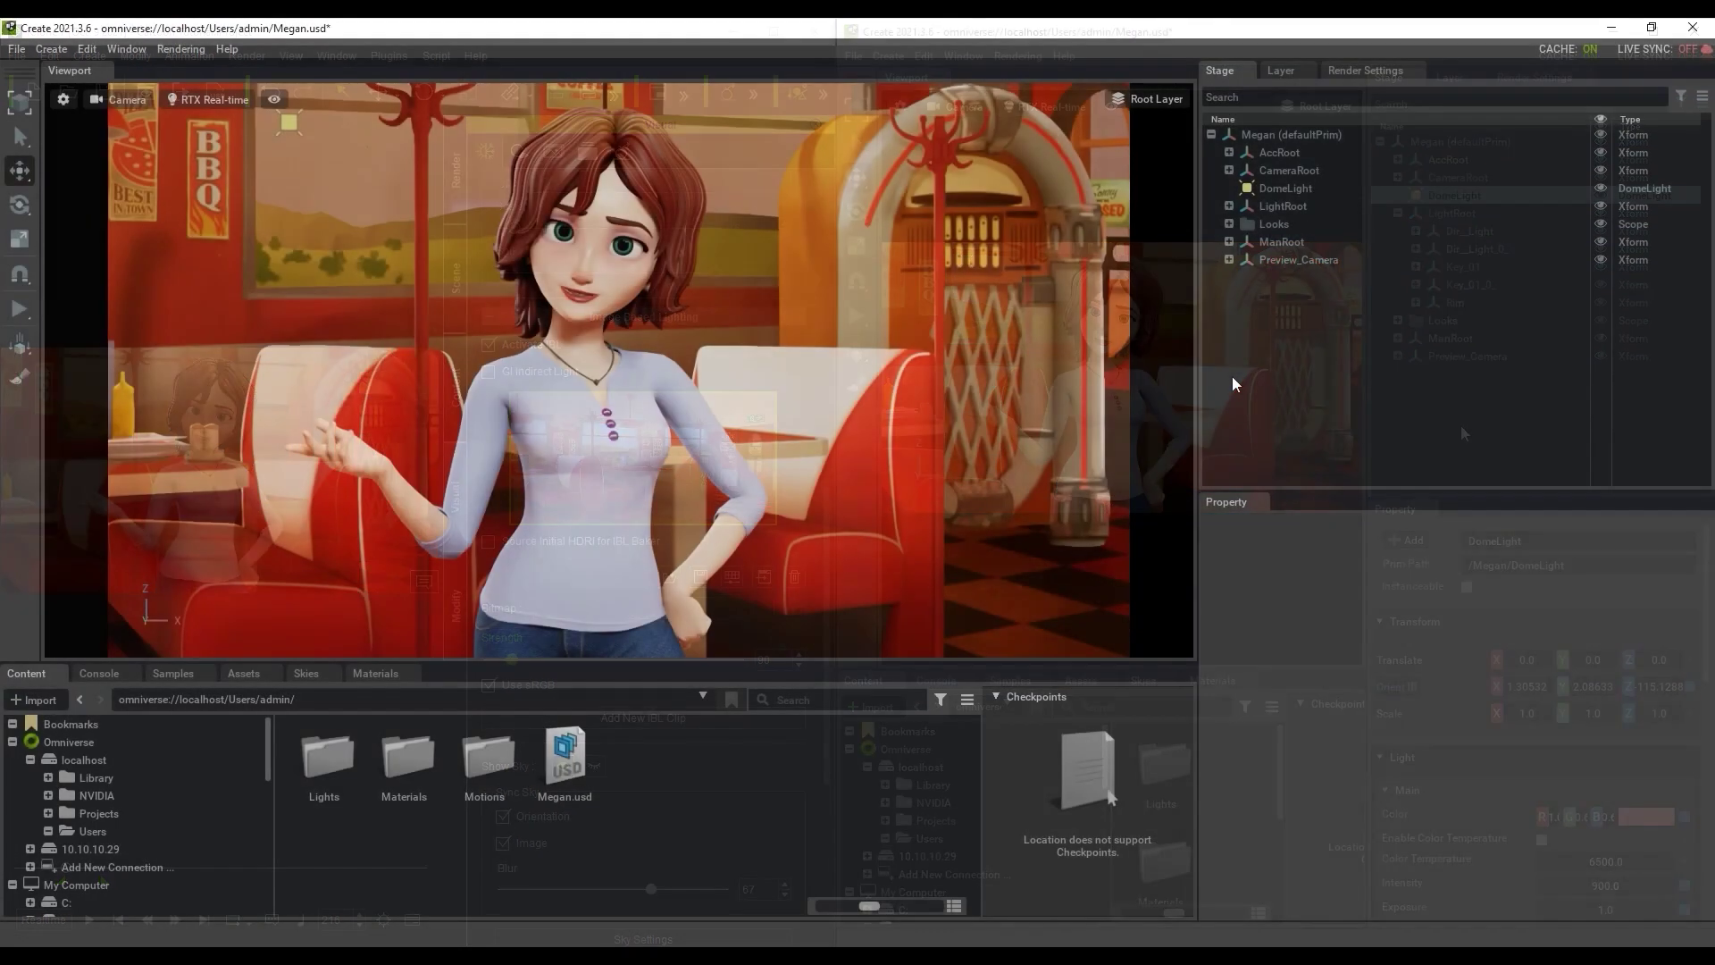
# Step: Select and expand Looks, scrolling through materials like Hair, Pants and Shoes
pyautogui.click(1265, 224)
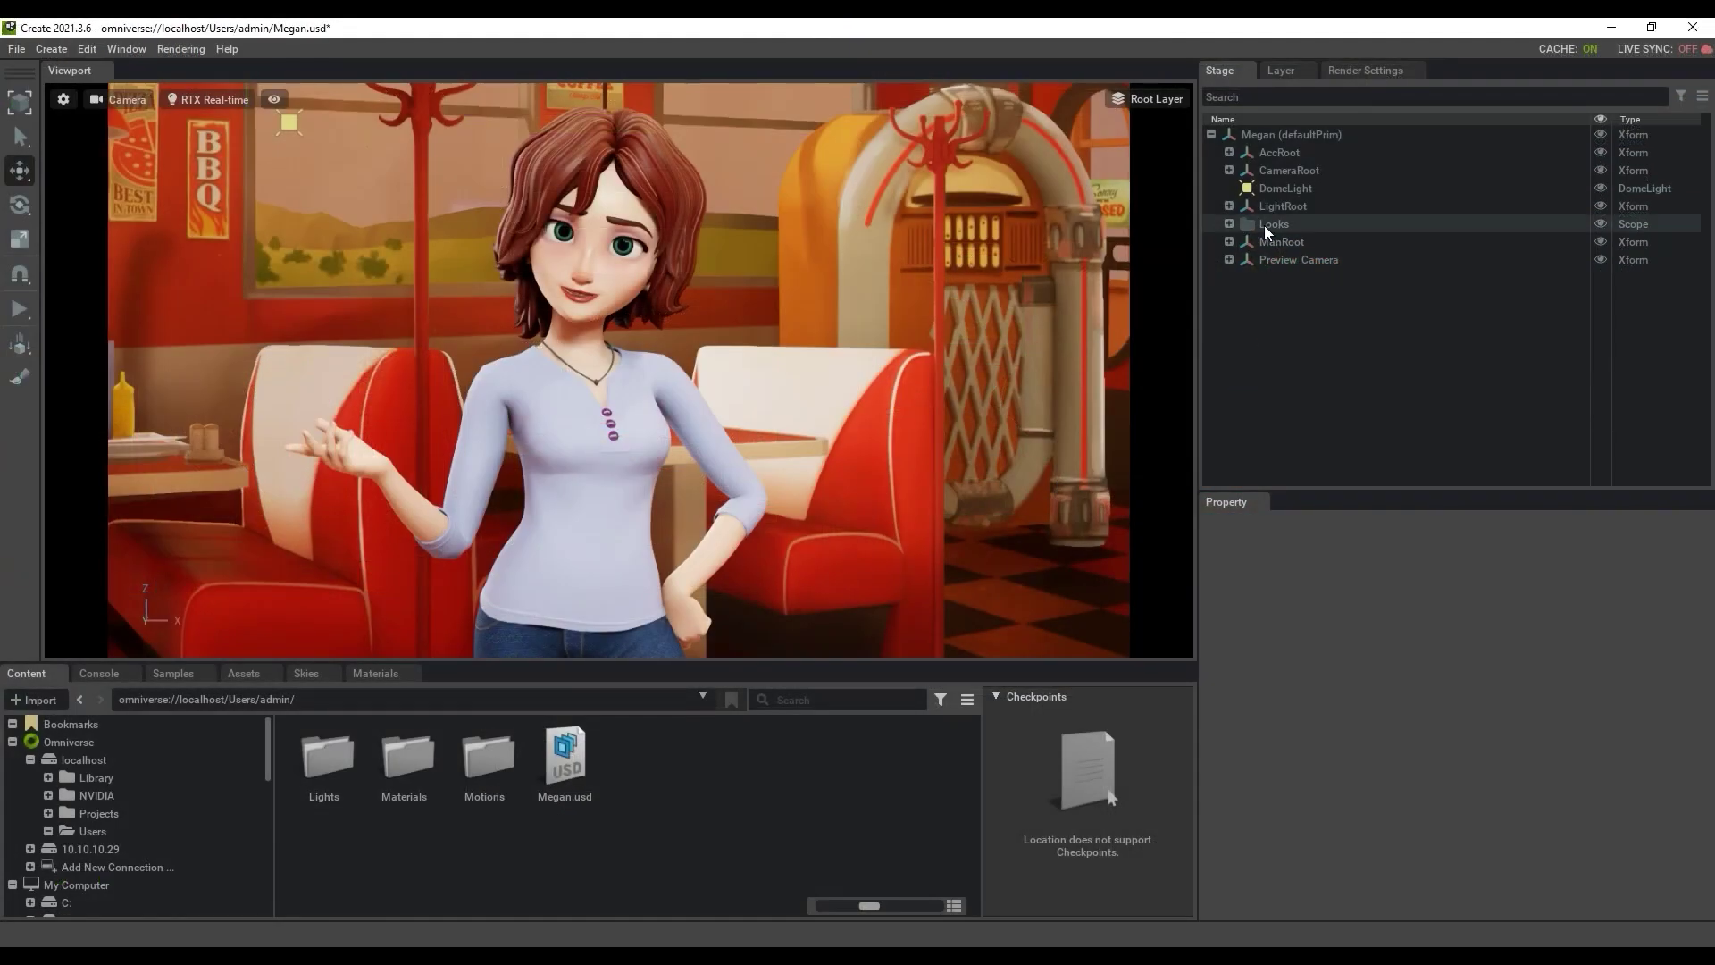
pyautogui.click(1229, 223)
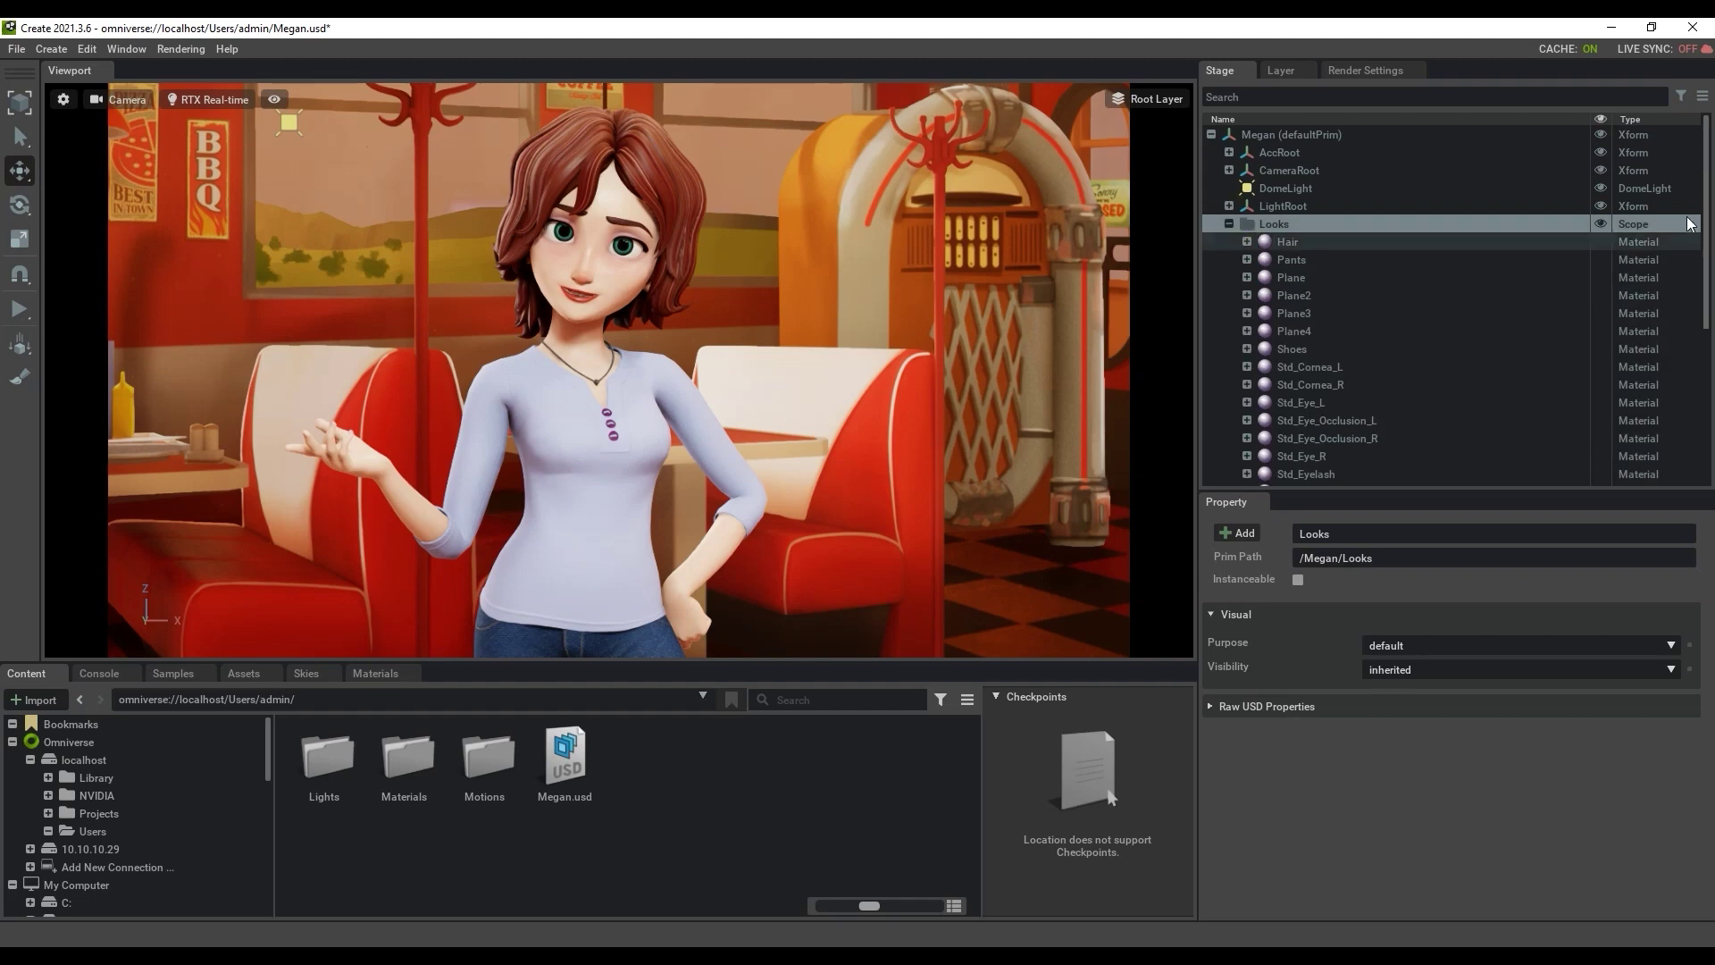
pyautogui.scroll(-2, 1699, 254)
pyautogui.scroll(-1, 1698, 255)
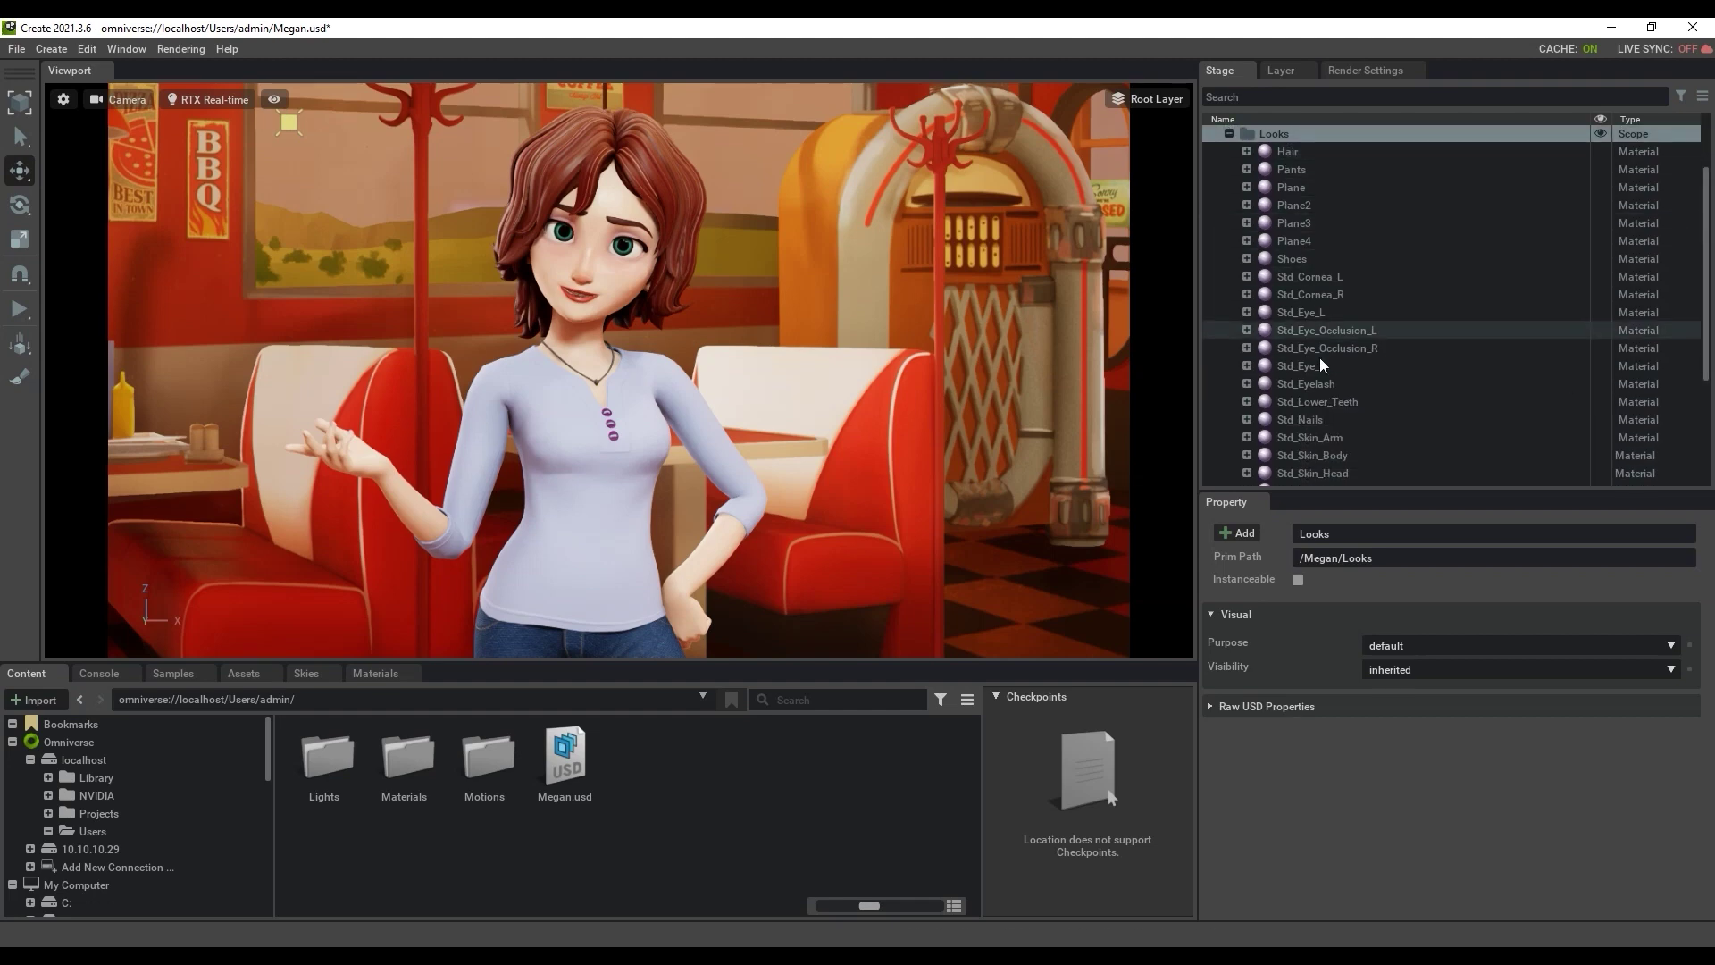
pyautogui.scroll(-2, 1699, 427)
pyautogui.scroll(-1, 1699, 427)
pyautogui.scroll(6, 1698, 358)
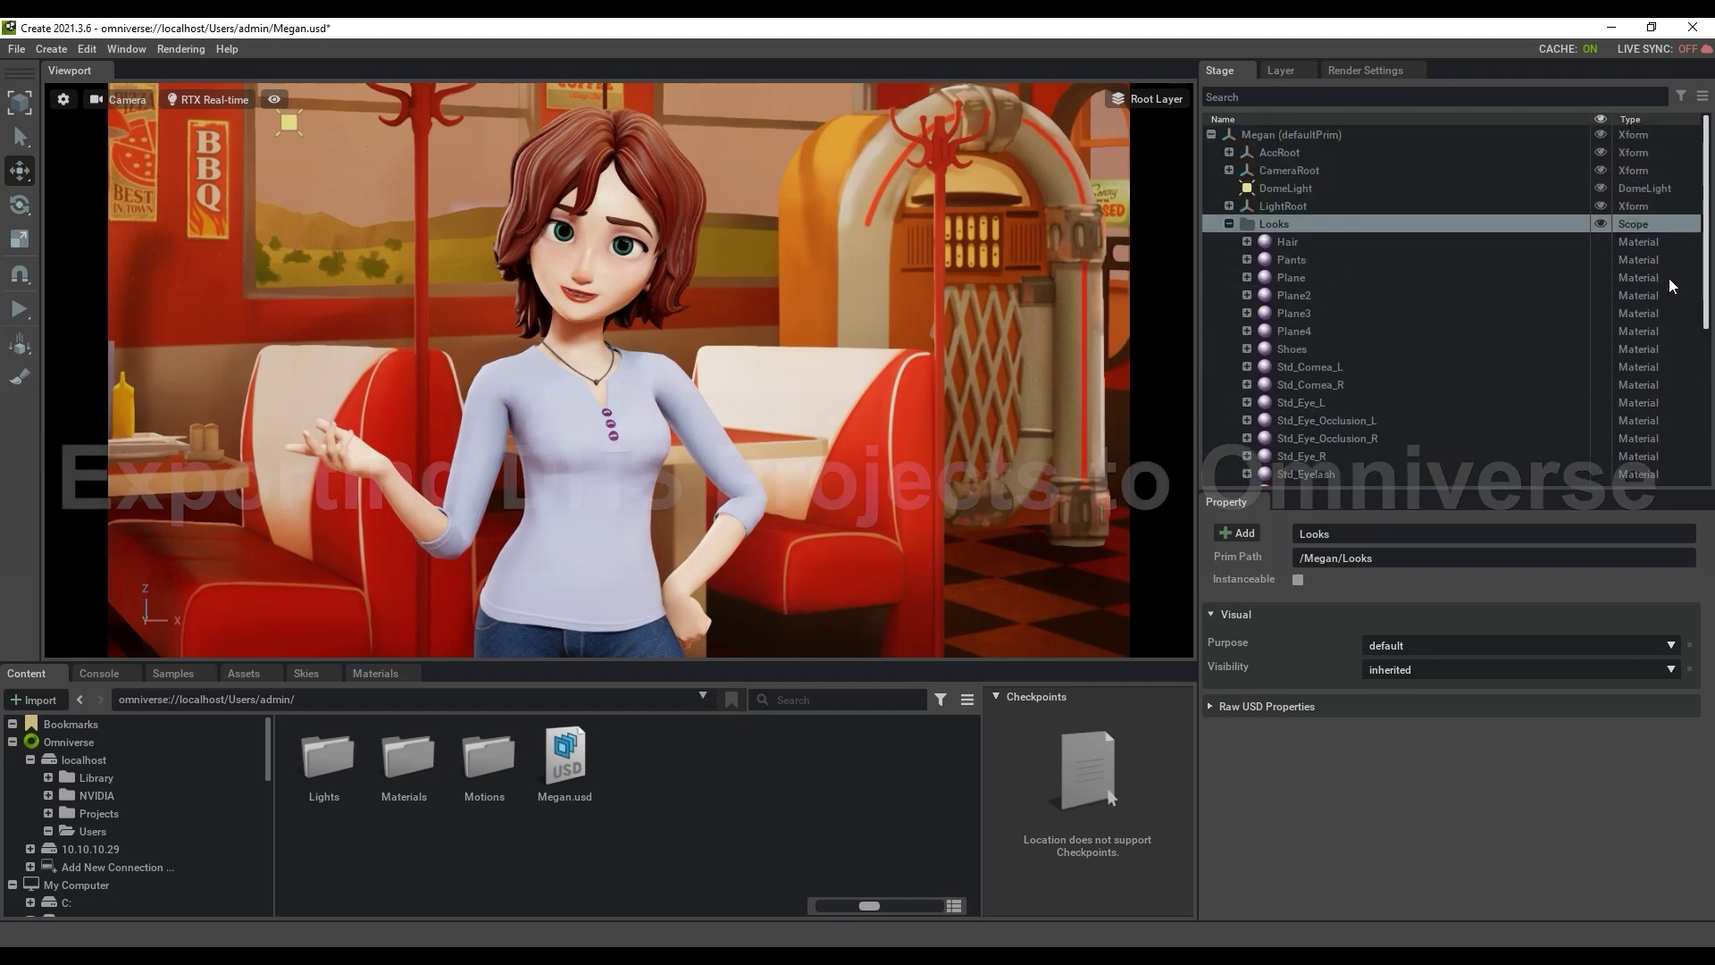
# Step: Convert Megan's materials to Digital Human Shader, check CC_Base_EyeOcclusion, and reopen USD export
pyautogui.click(1229, 223)
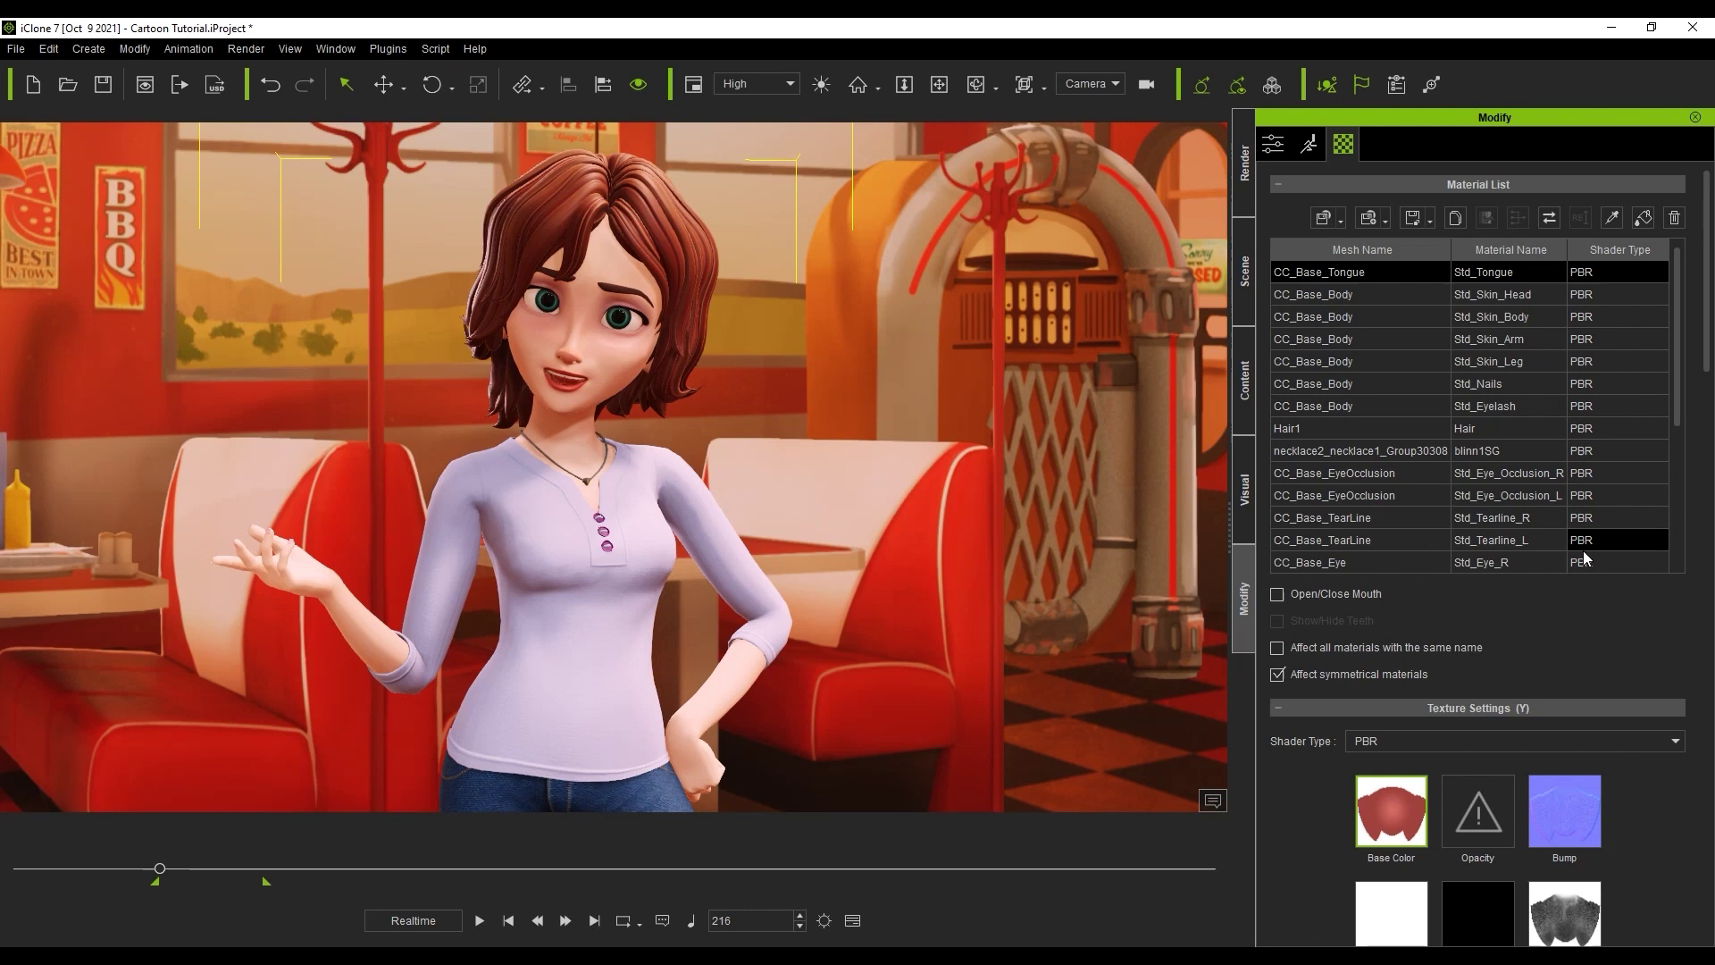
pyautogui.click(1549, 218)
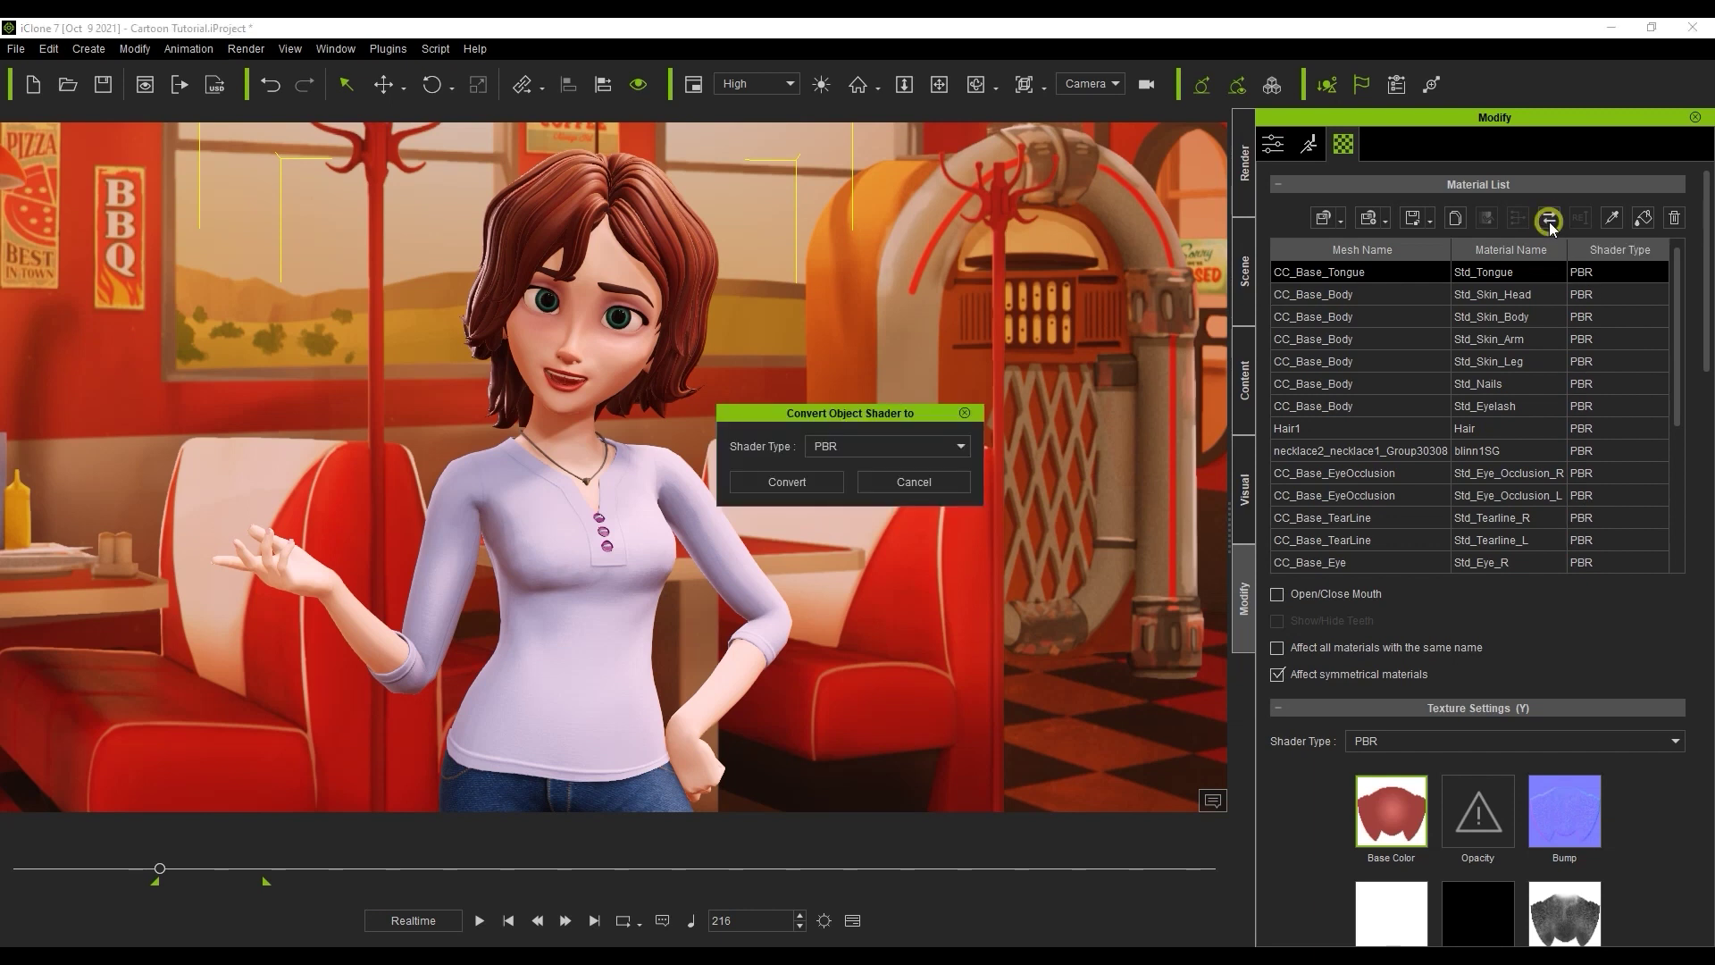
pyautogui.click(970, 444)
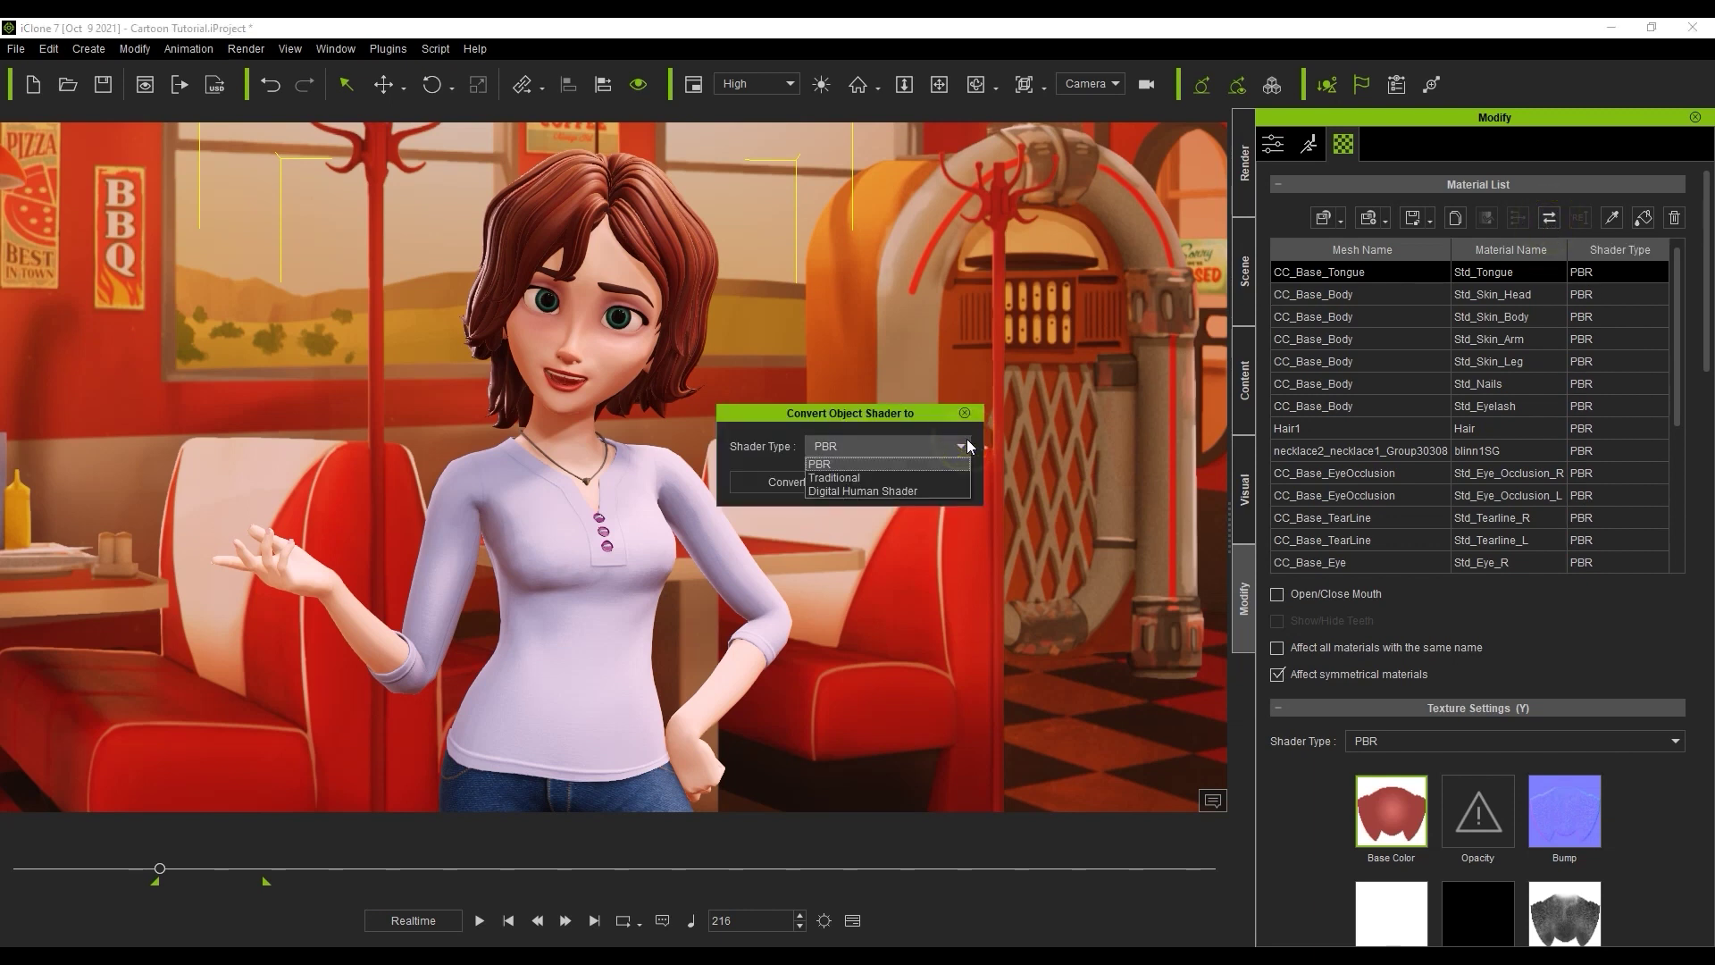
pyautogui.click(927, 491)
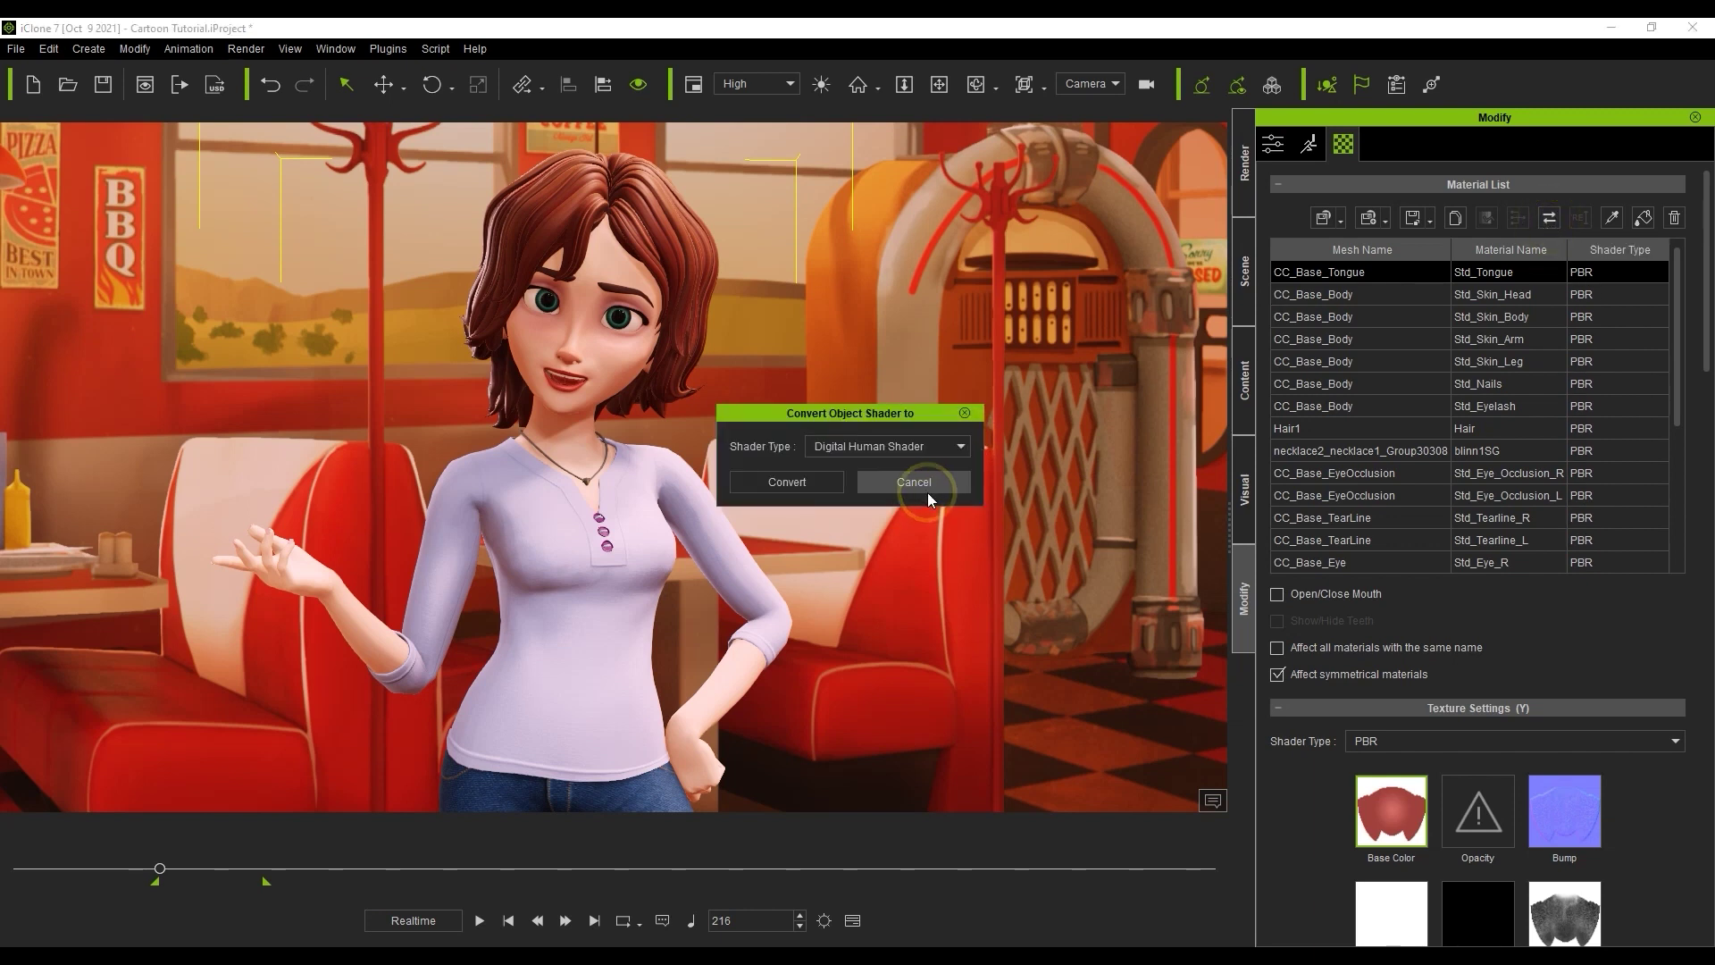
pyautogui.click(829, 486)
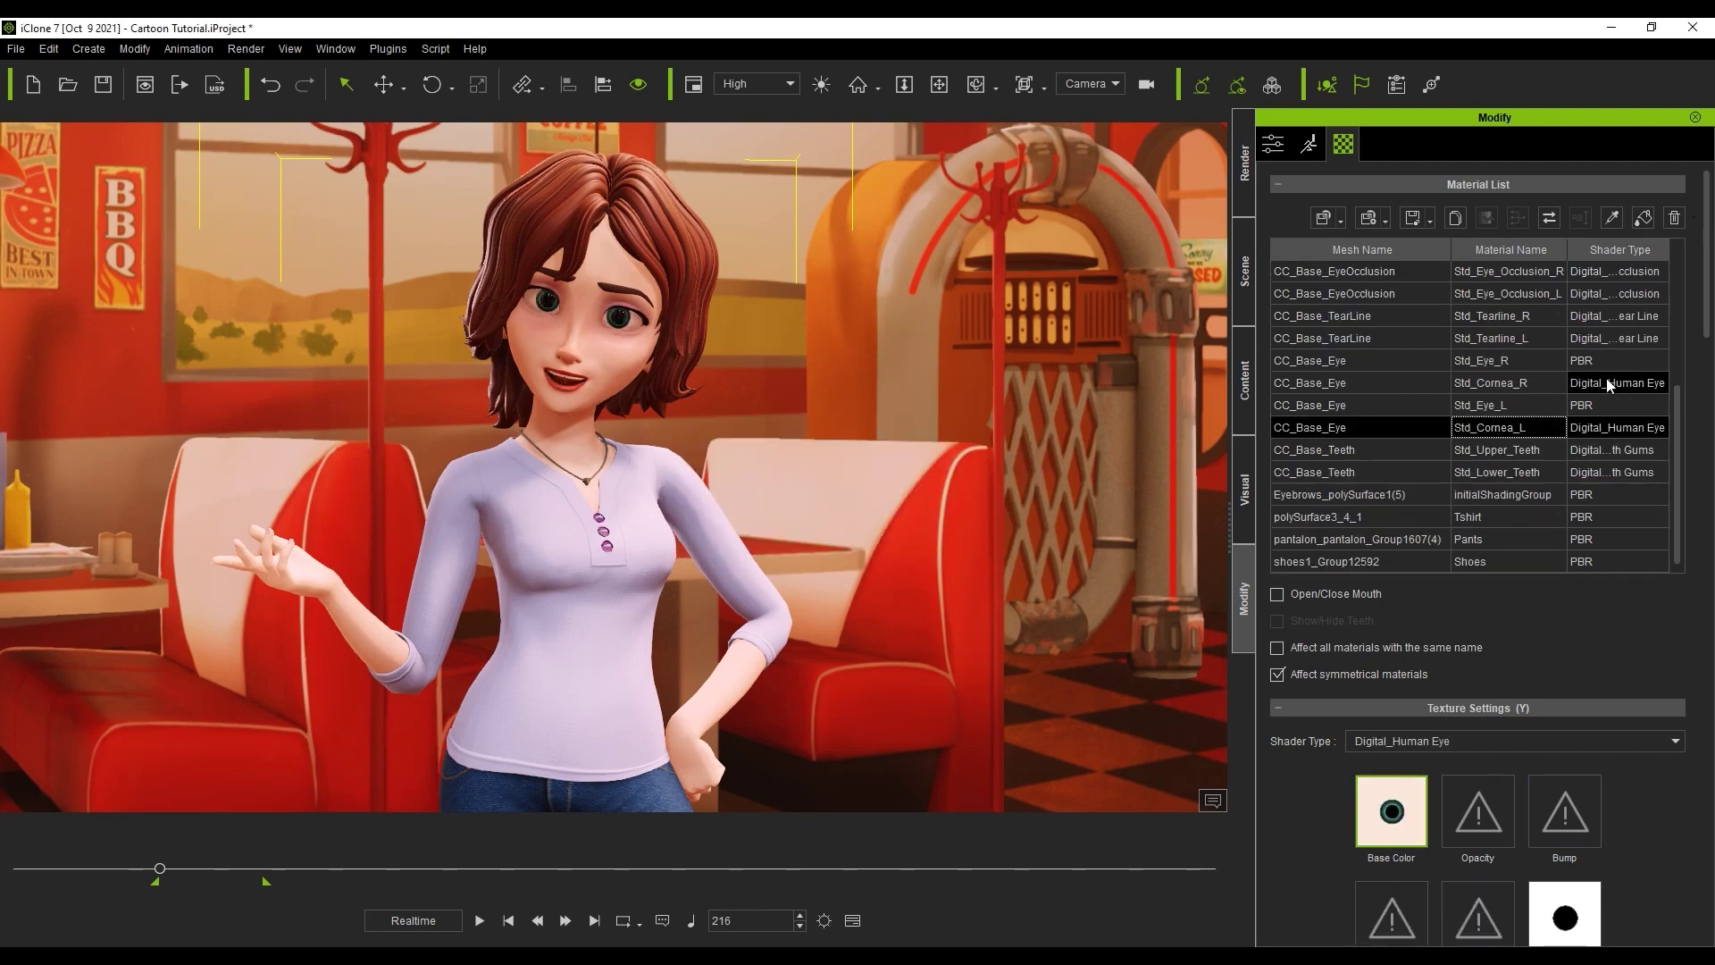
pyautogui.click(1423, 276)
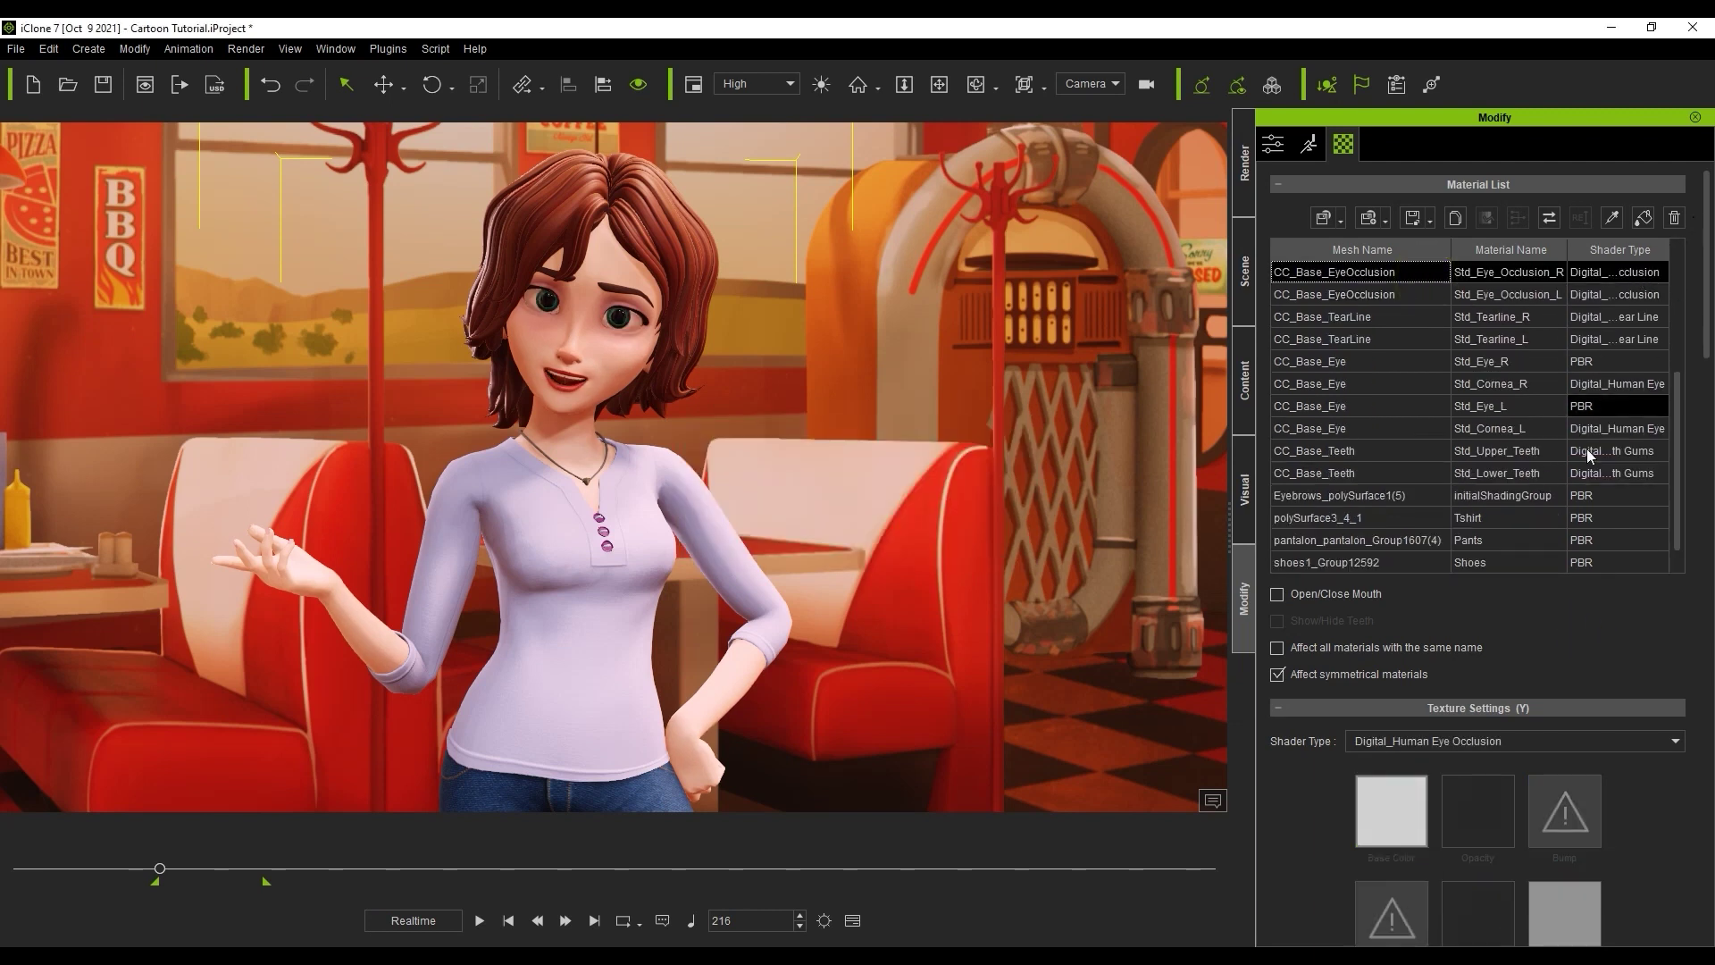
pyautogui.click(217, 87)
# Step: Send an RTX Path-Traced export named Megan, default prim Megan, frames 216–372, to the server
pyautogui.click(1023, 234)
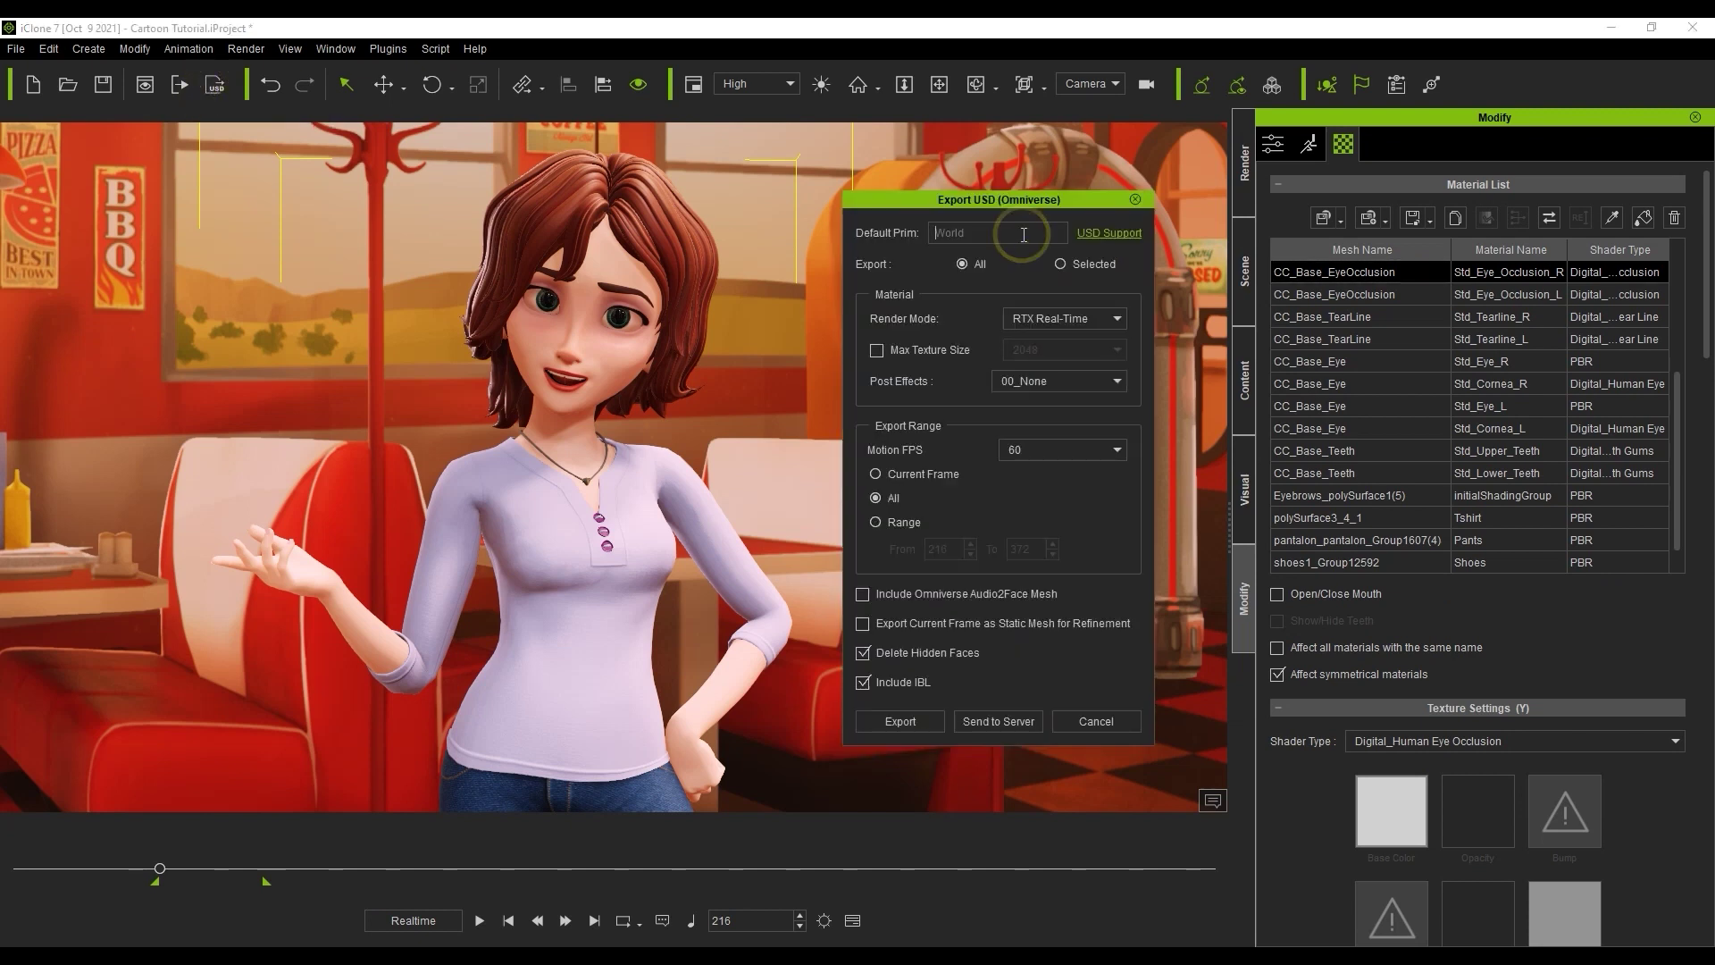
pyautogui.write('Megan')
pyautogui.click(1100, 319)
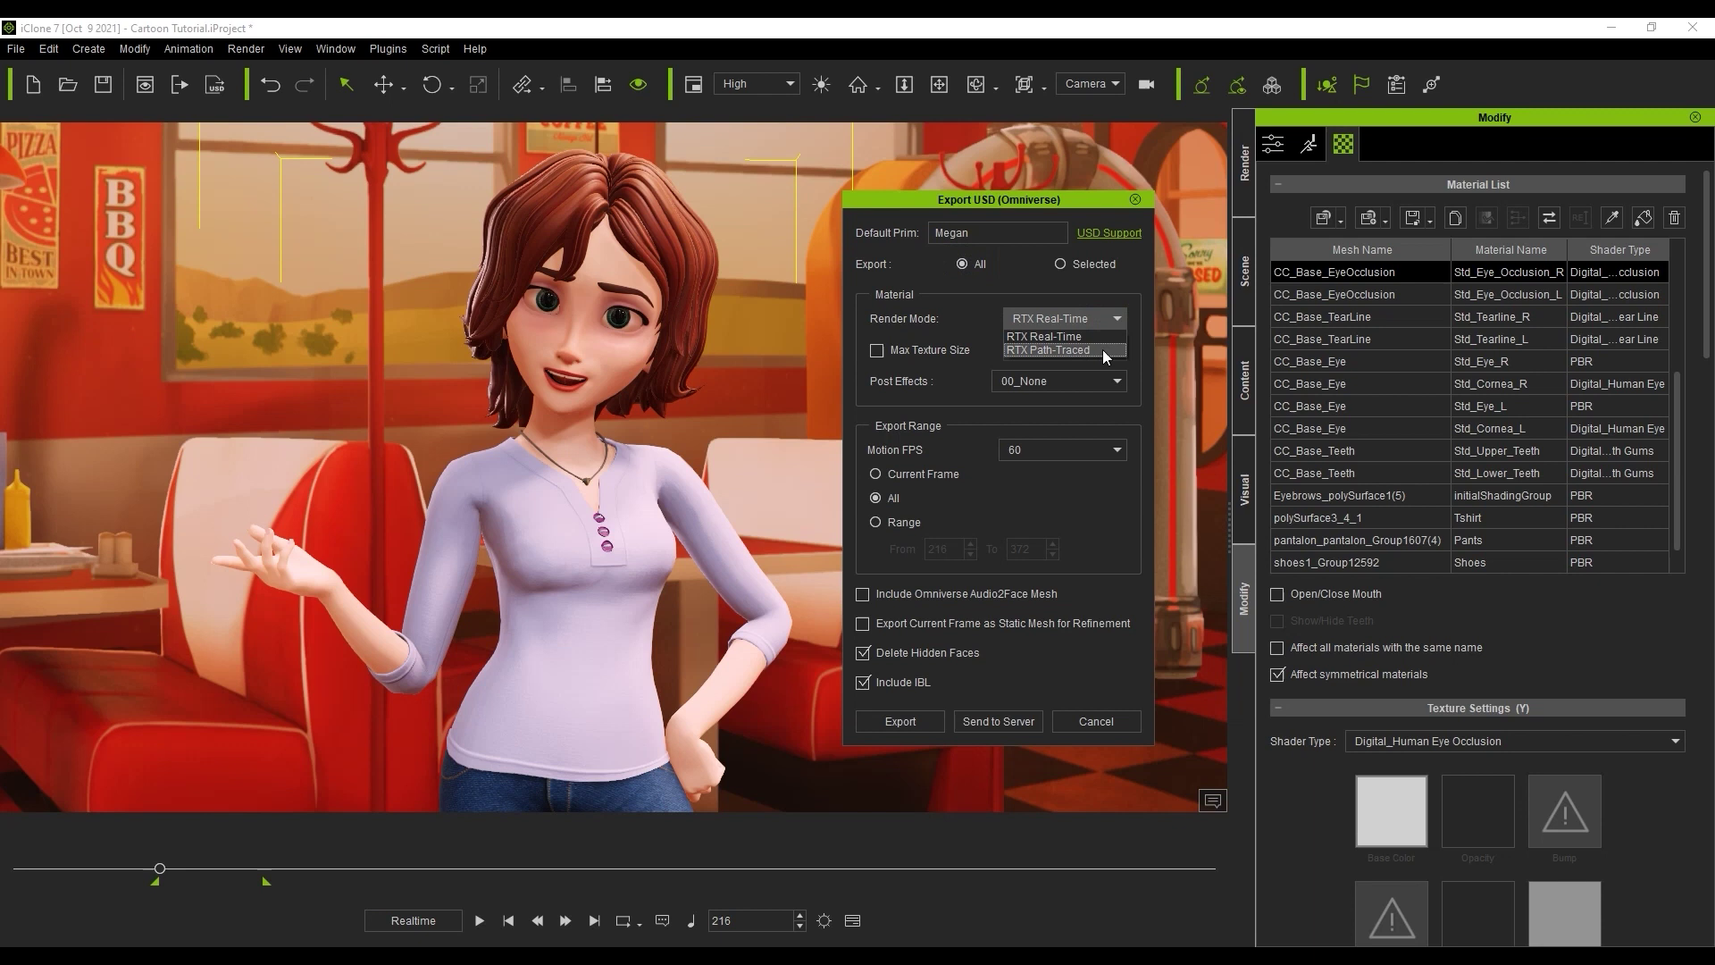
pyautogui.click(1103, 350)
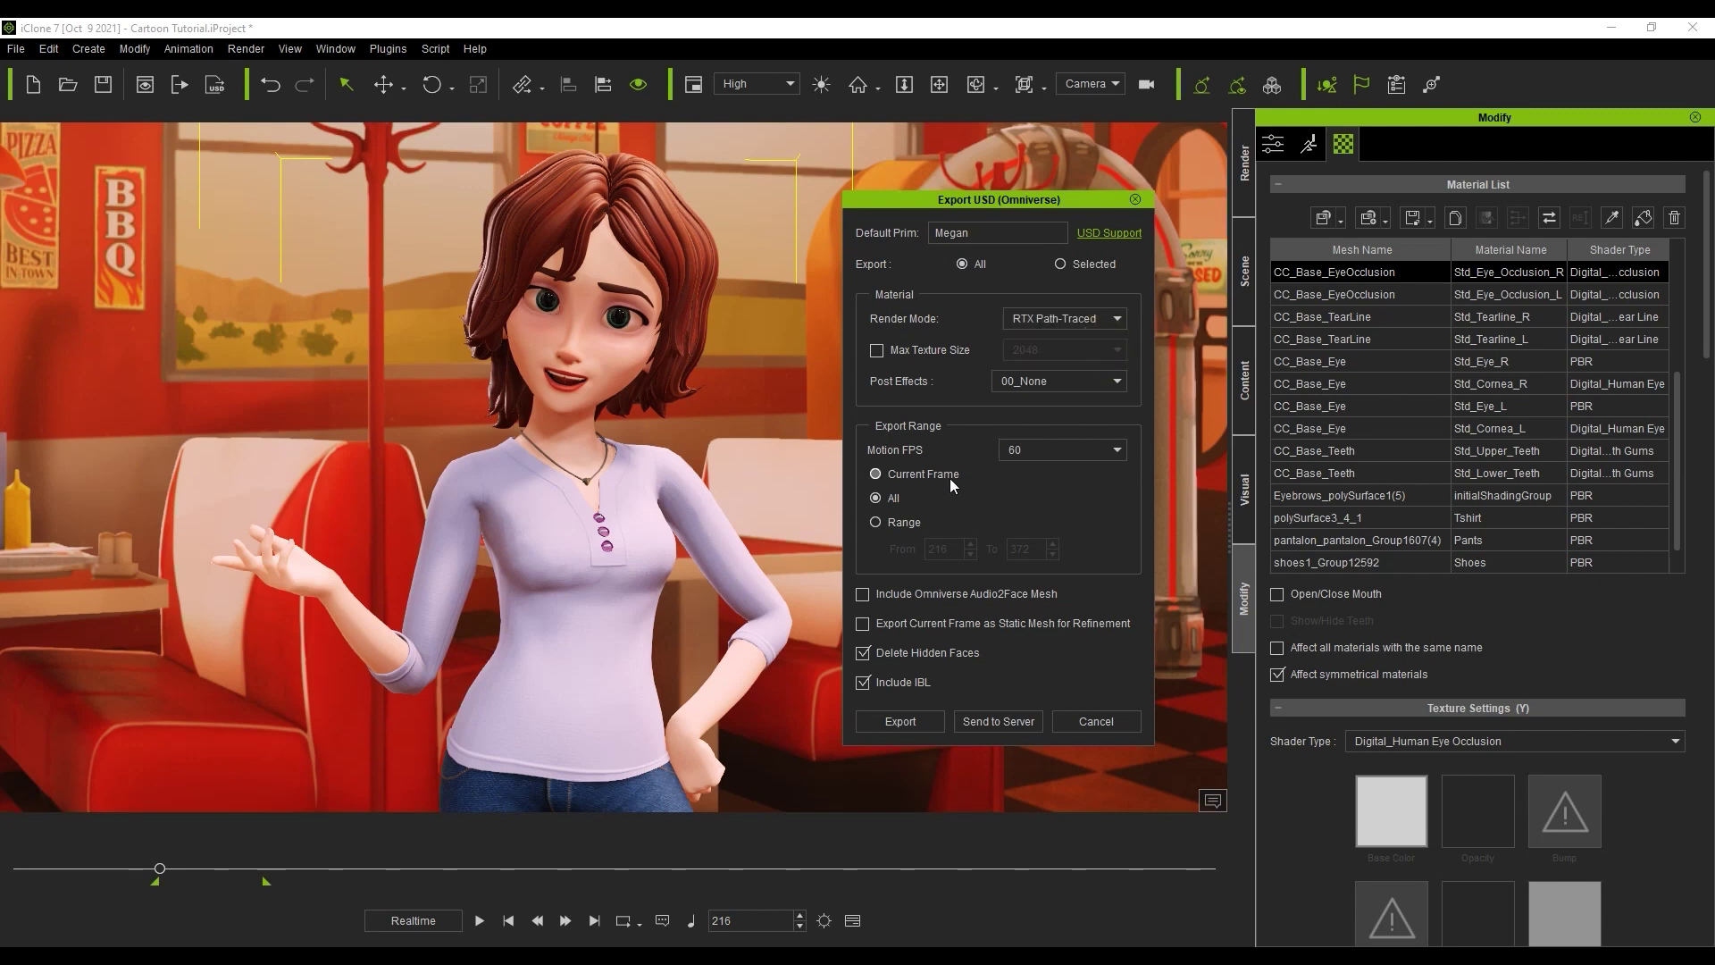
pyautogui.click(907, 523)
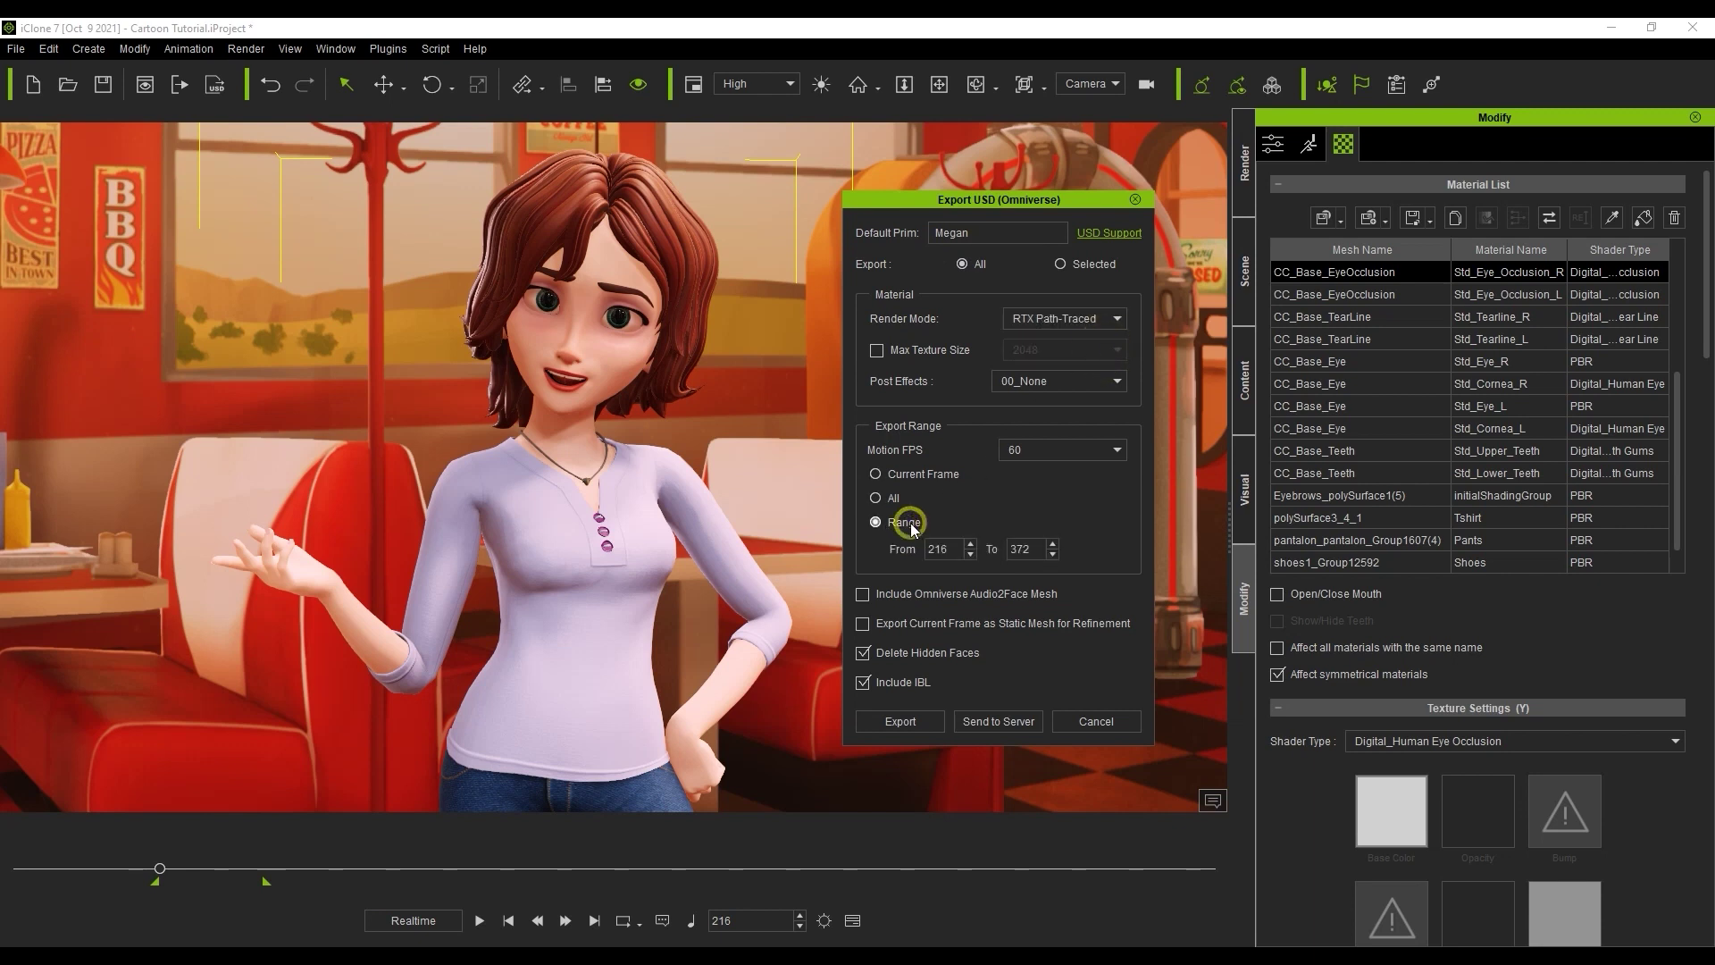
pyautogui.click(1026, 721)
pyautogui.click(1358, 577)
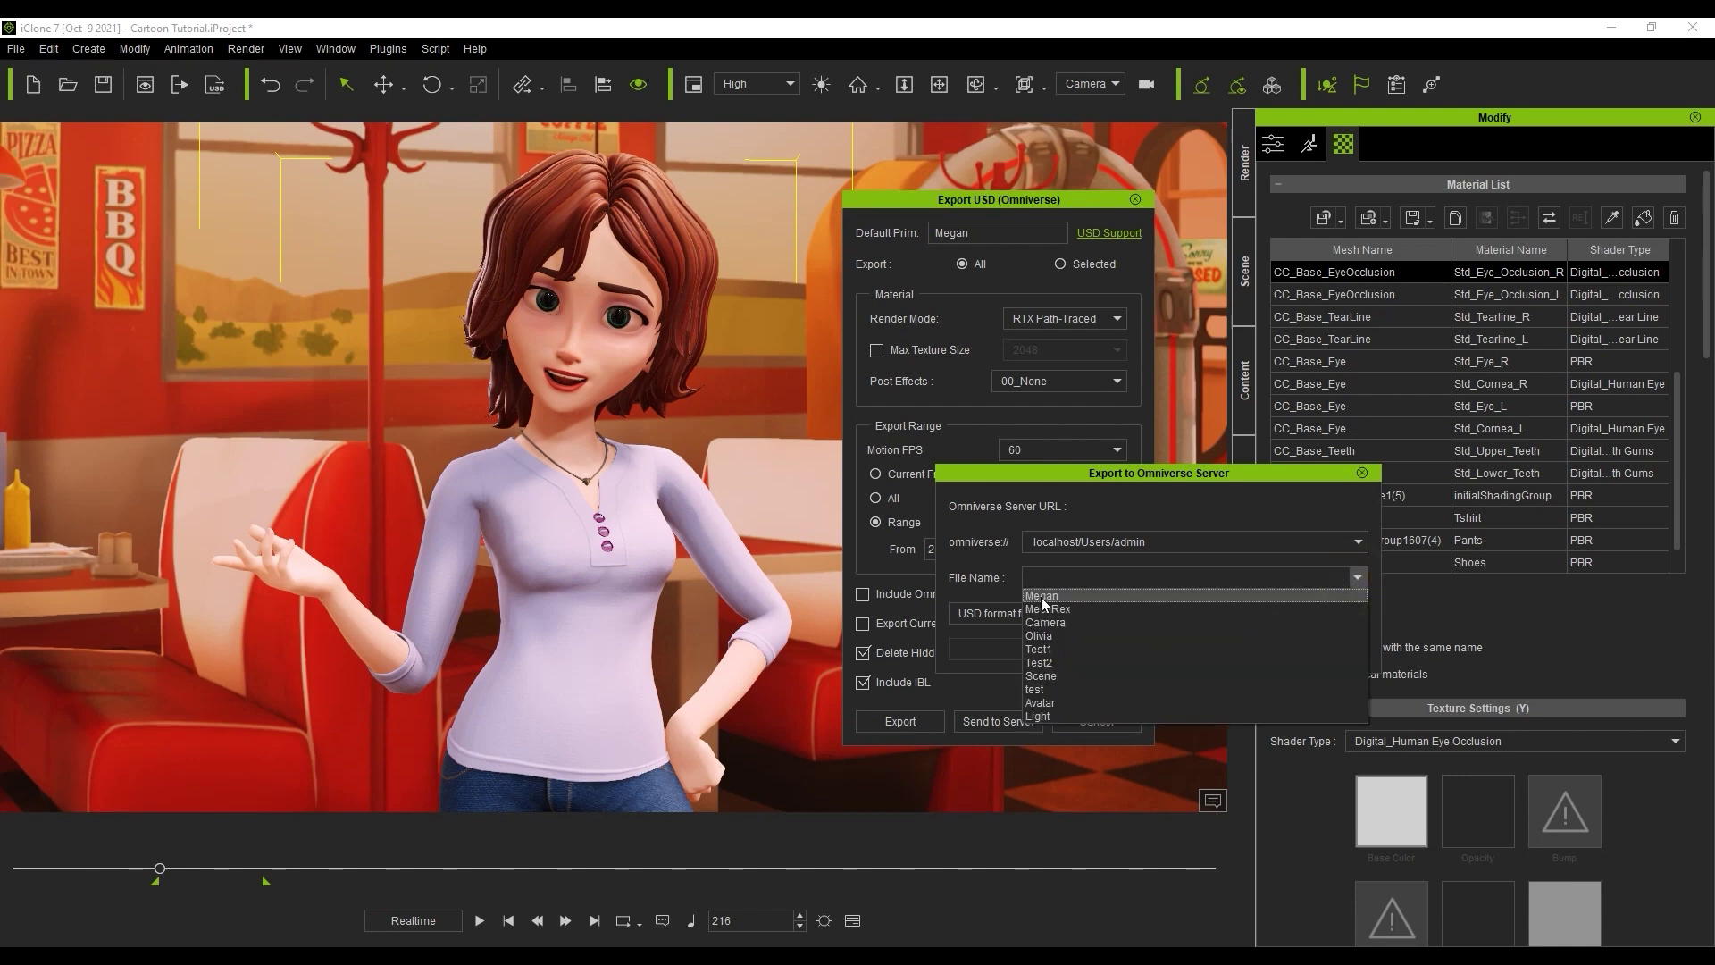
pyautogui.click(1041, 597)
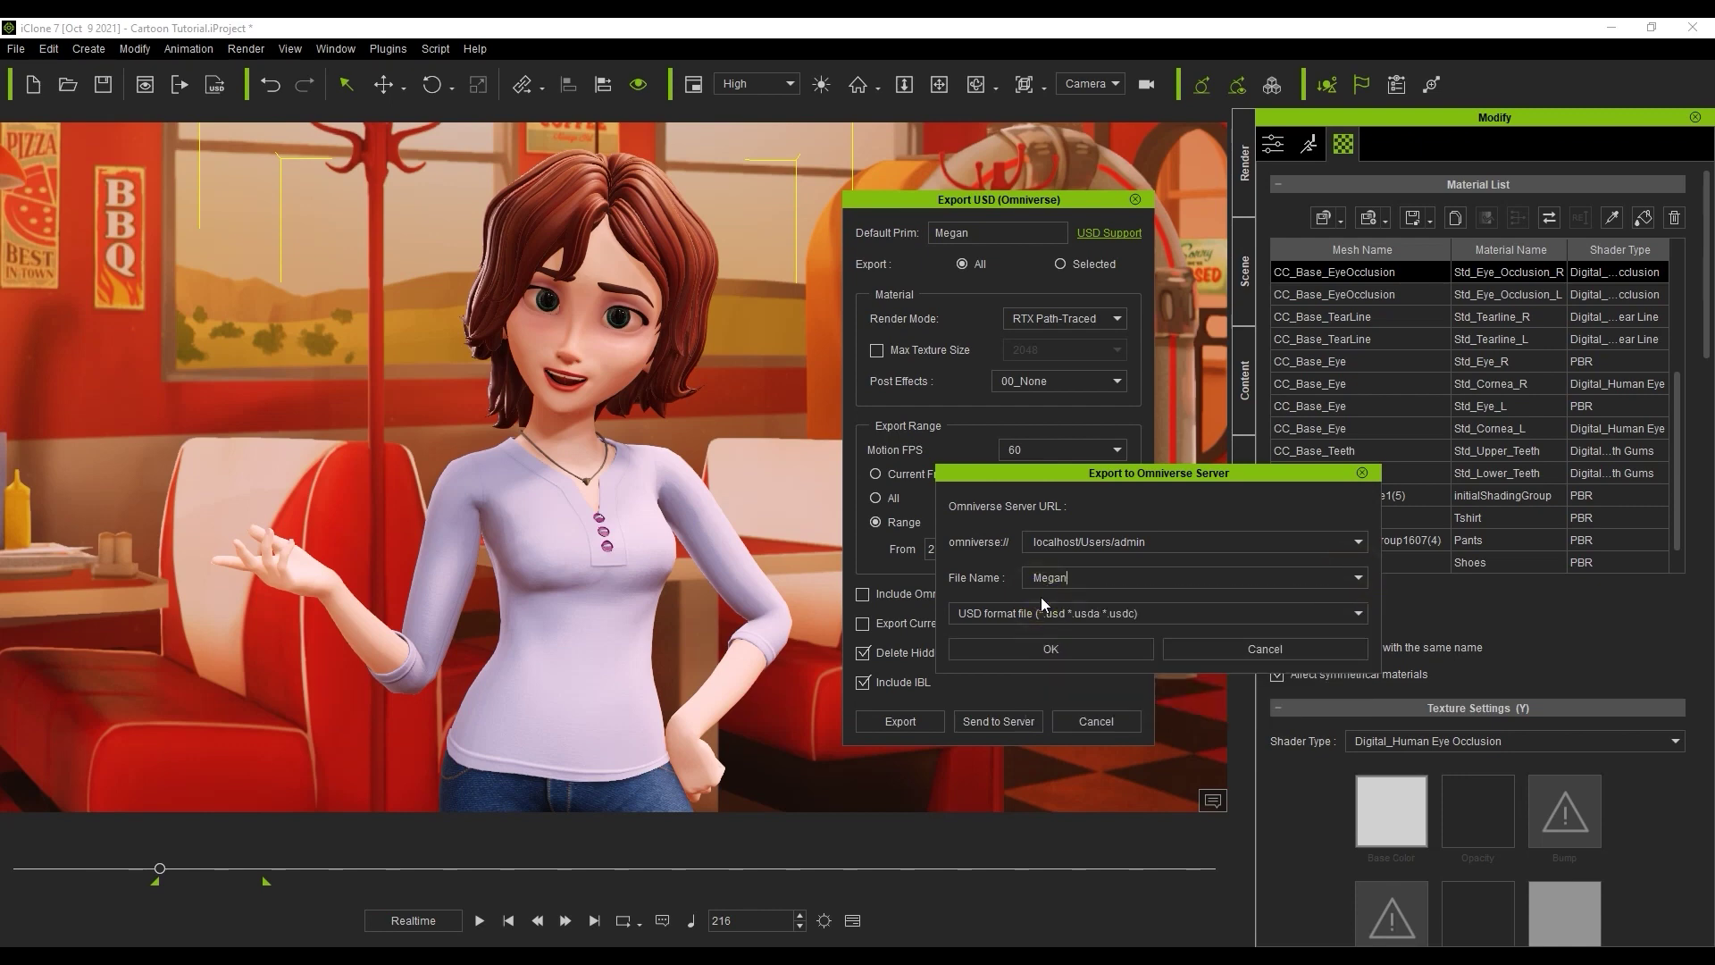
pyautogui.click(1051, 651)
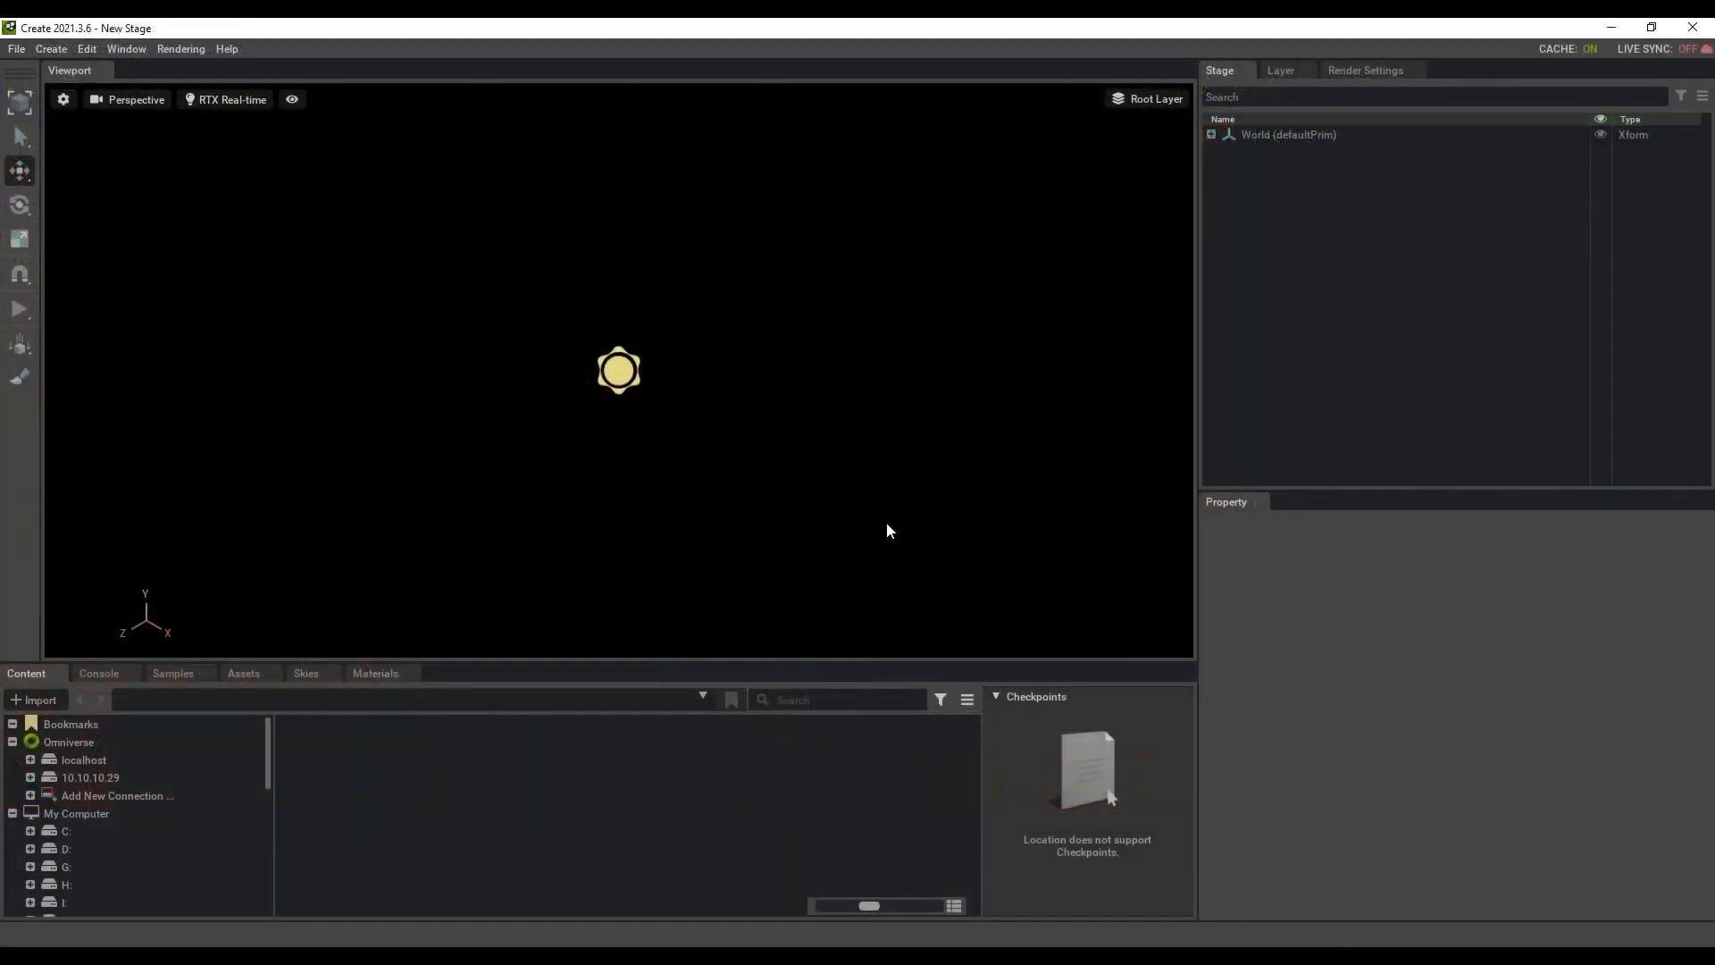
# Step: Open Megan.usd from the localhost Users/admin folder
pyautogui.click(103, 761)
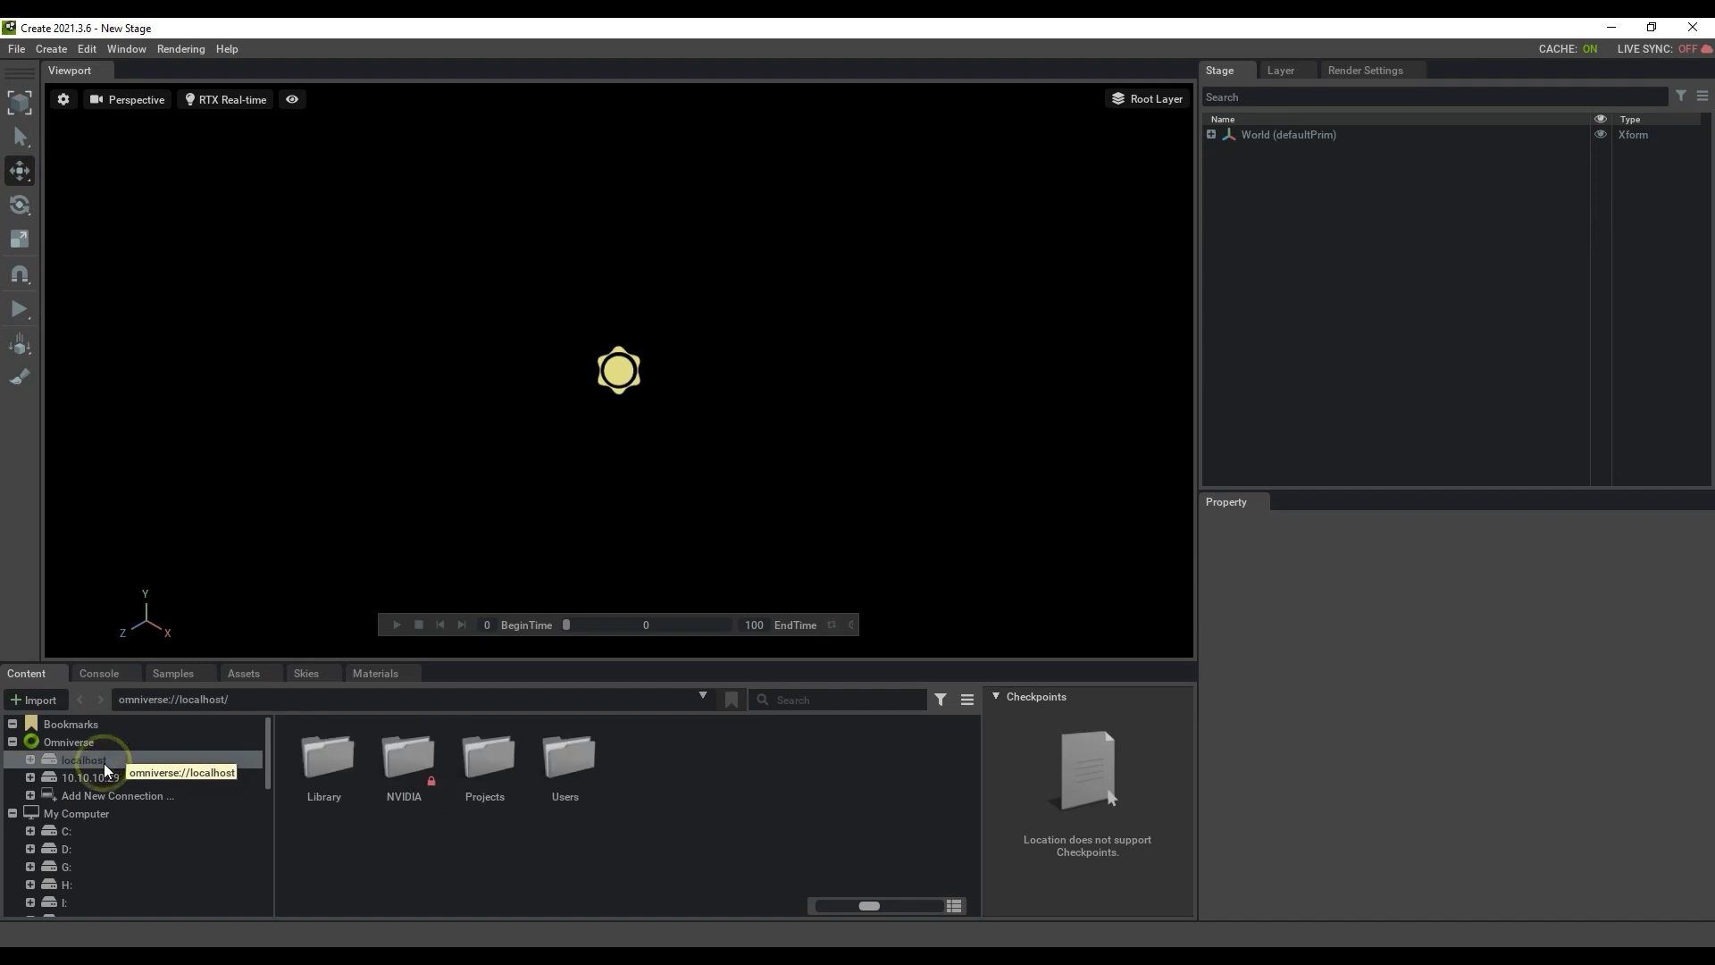
pyautogui.doubleClick(593, 763)
pyautogui.doubleClick(324, 757)
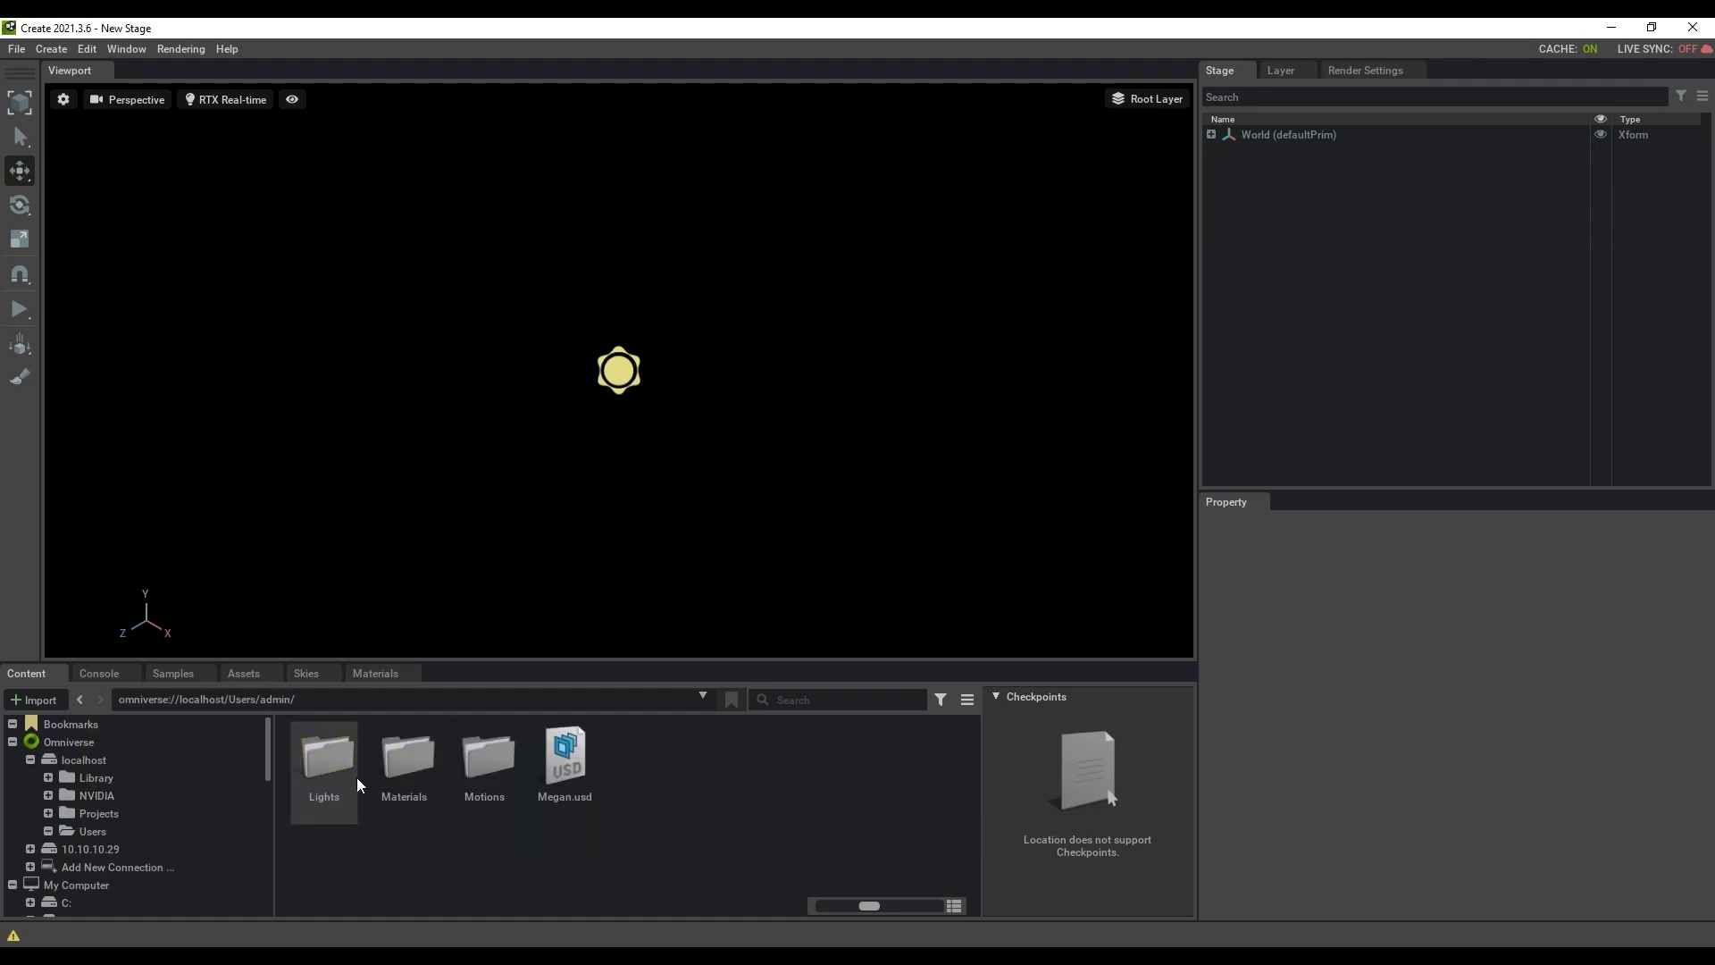
pyautogui.click(566, 766)
pyautogui.doubleClick(567, 766)
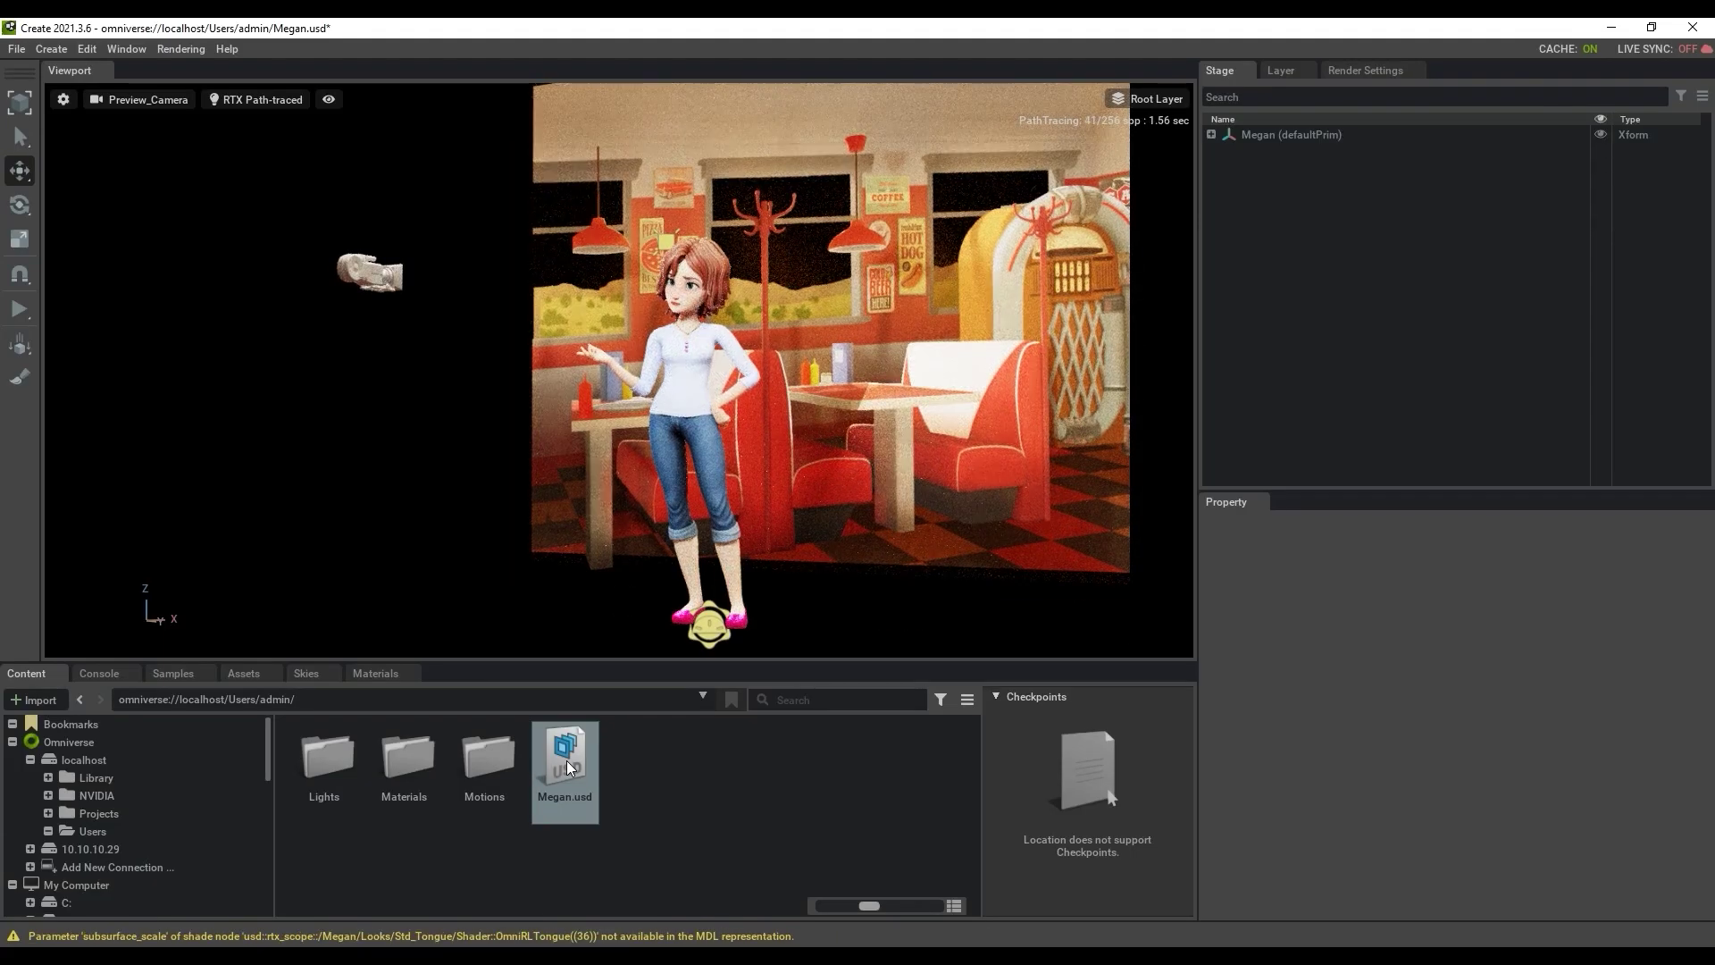
# Step: Switch the viewport to look through the exported Camera
pyautogui.click(288, 109)
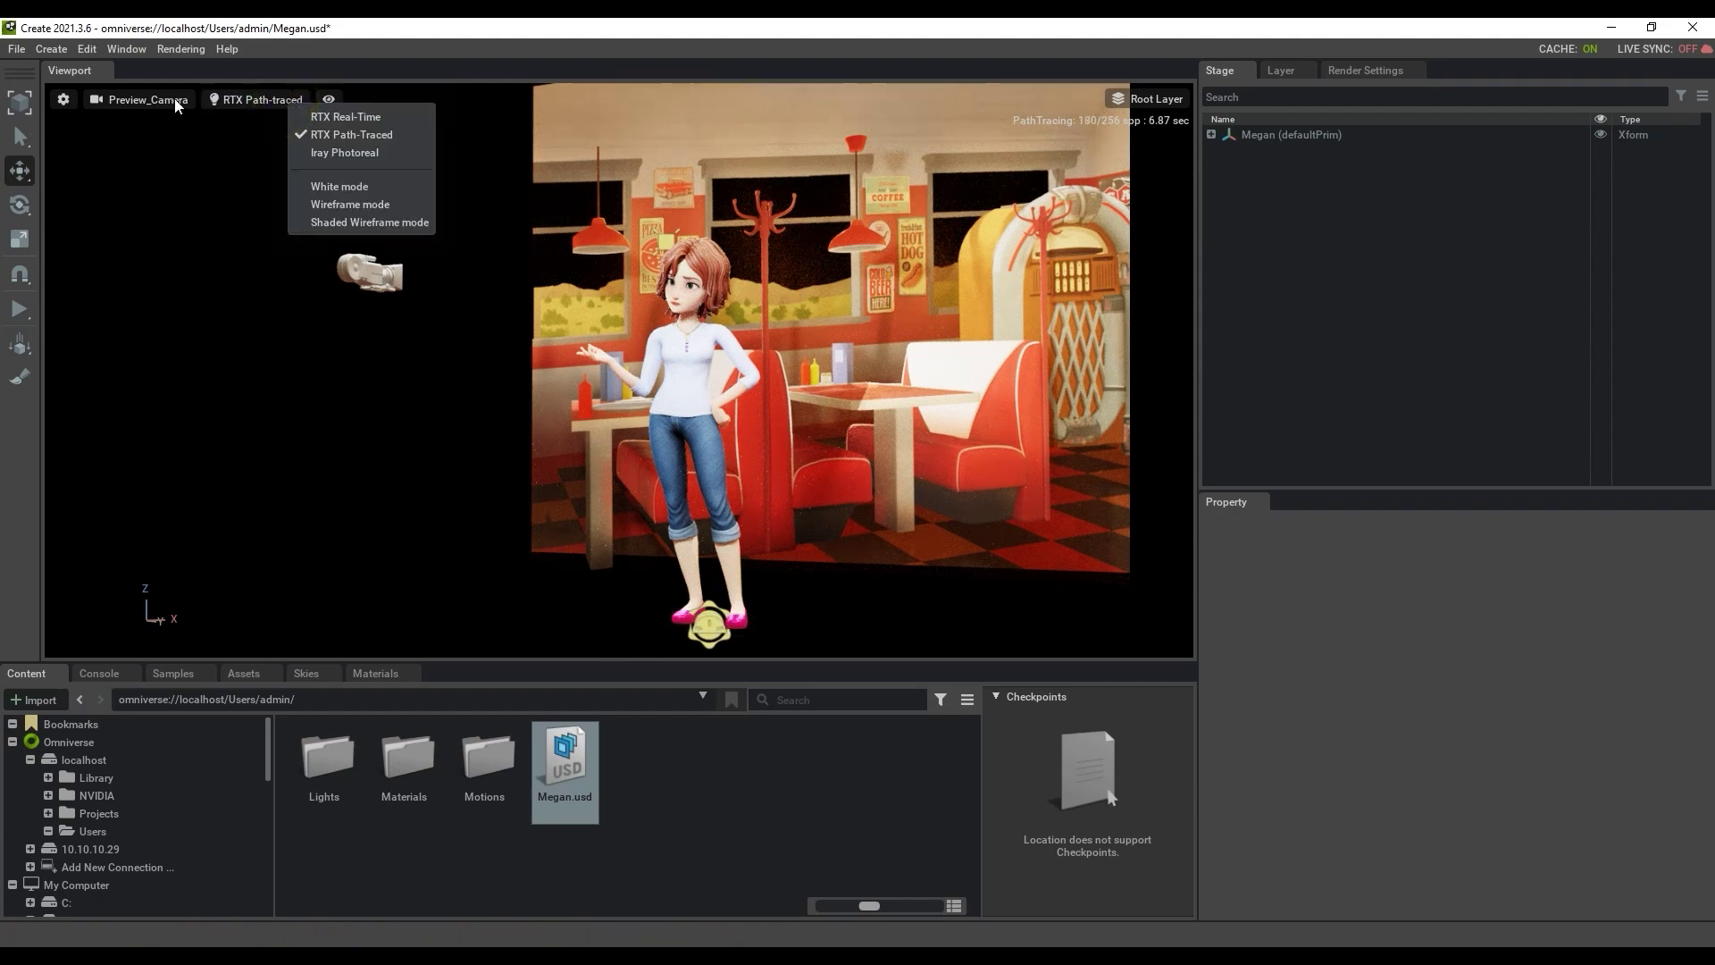
pyautogui.click(167, 100)
pyautogui.moveTo(200, 111)
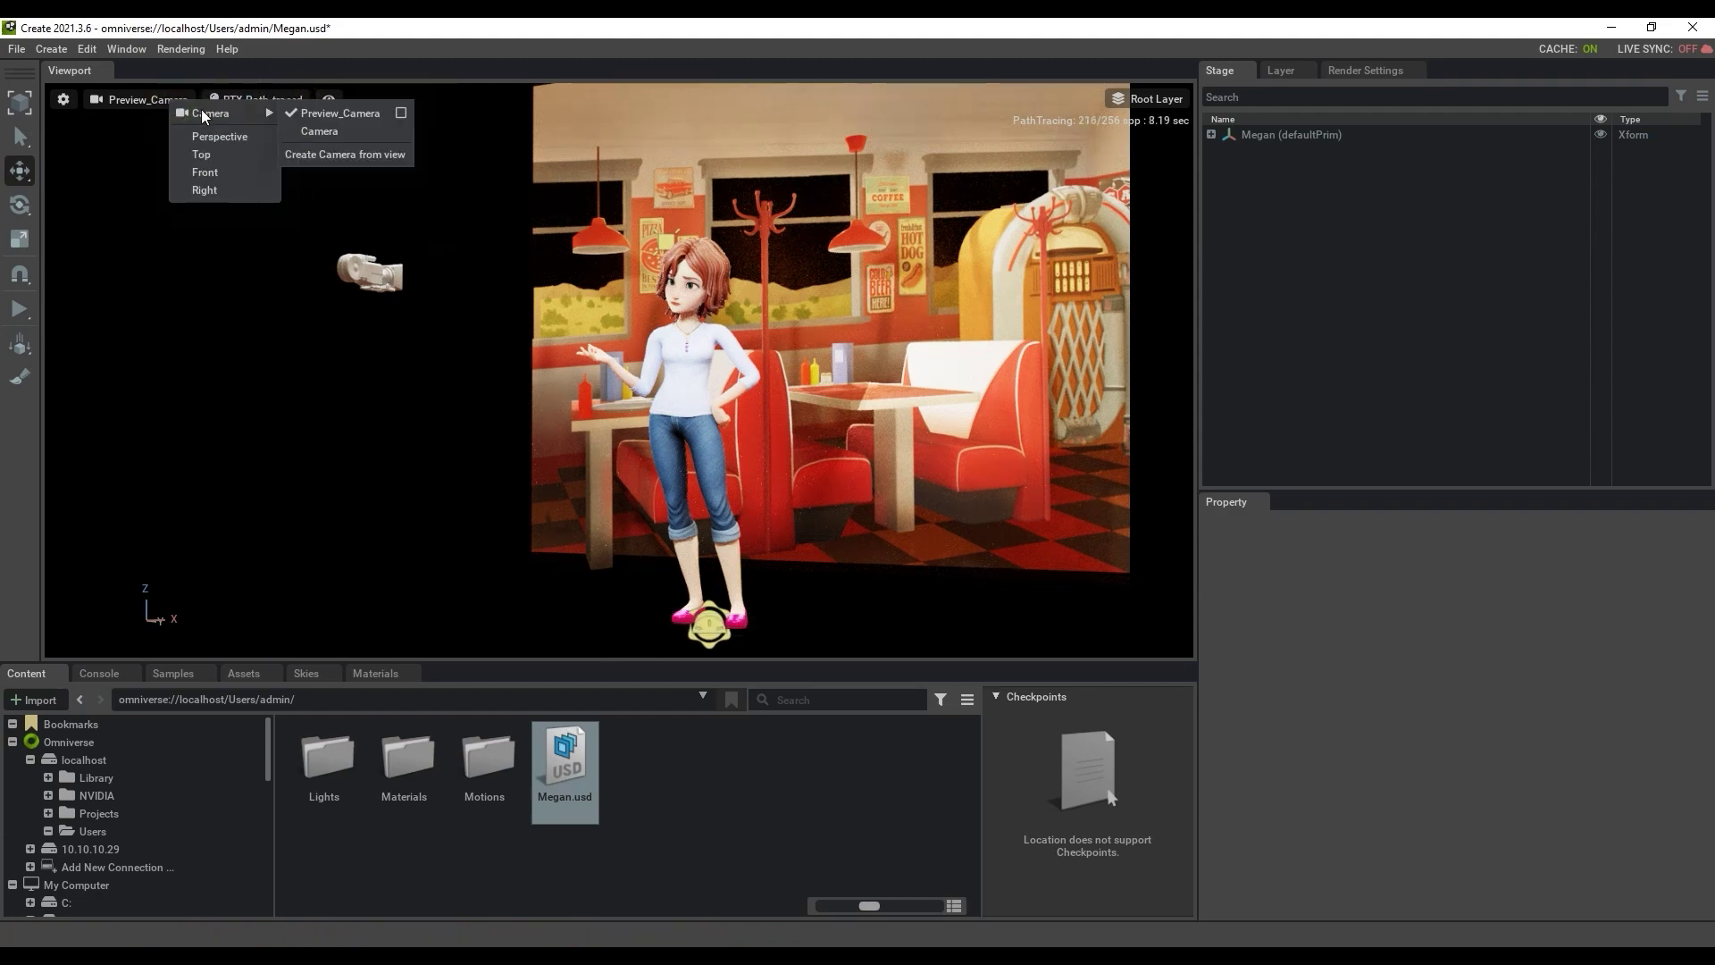
pyautogui.click(317, 131)
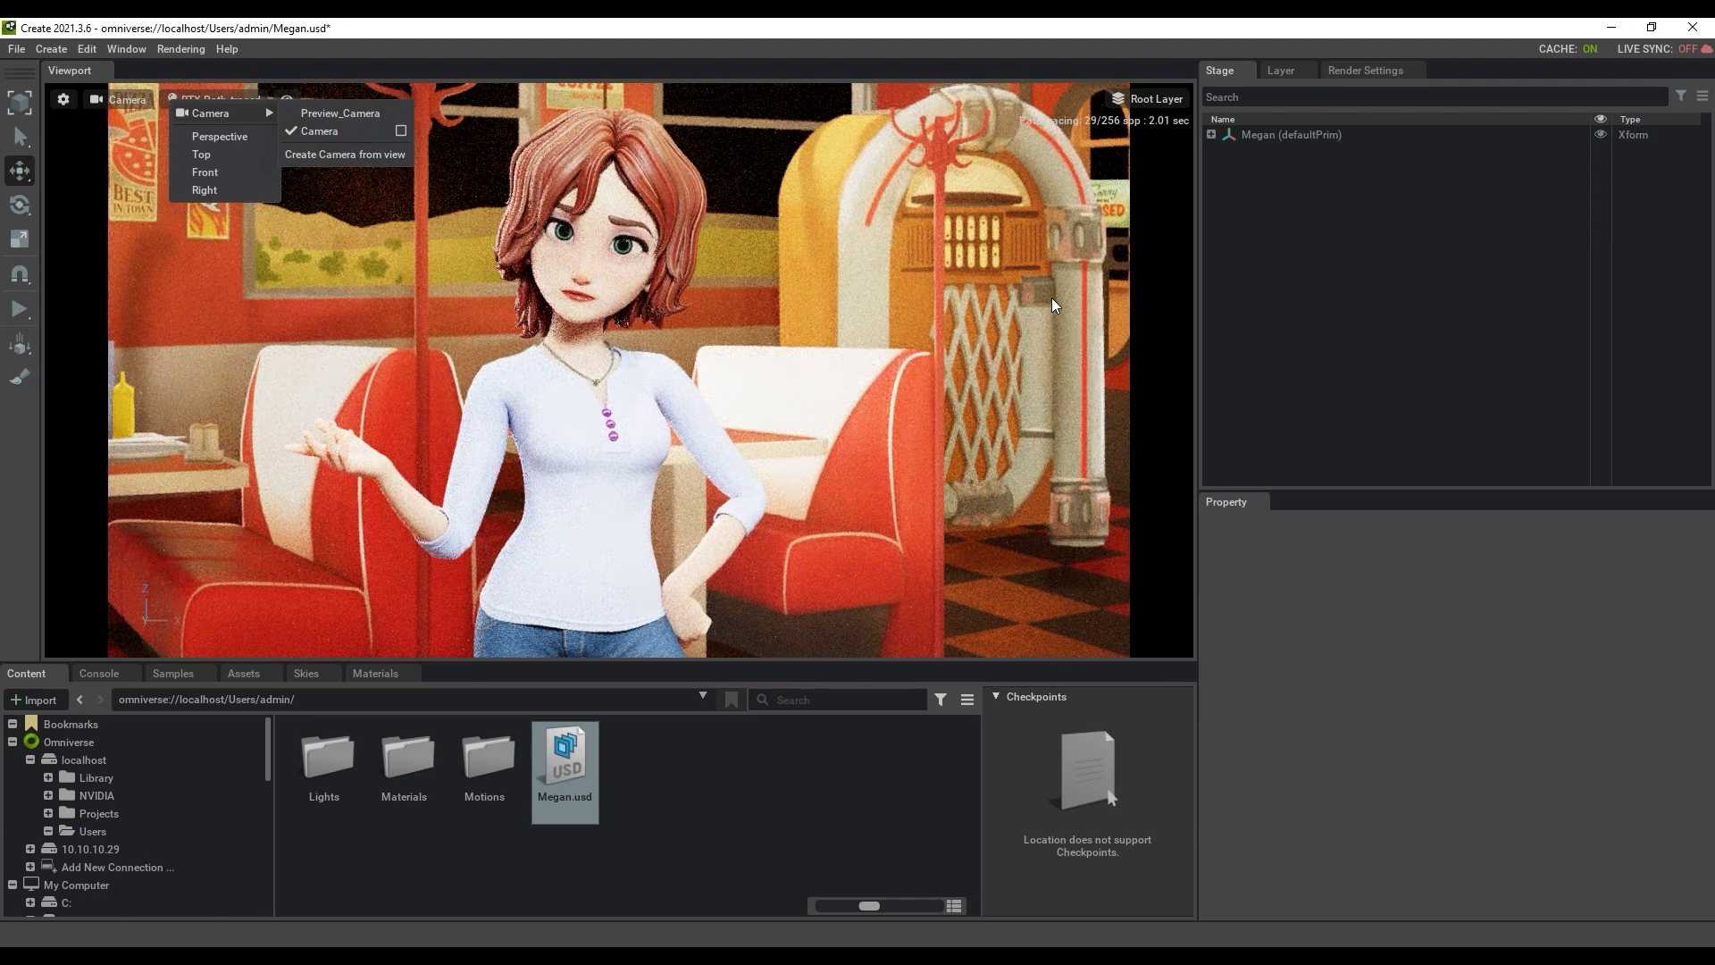
pyautogui.click(1301, 256)
# Step: Make the DomeLight visible in primary rays and adjust the tone mapping f-stop
pyautogui.click(1211, 134)
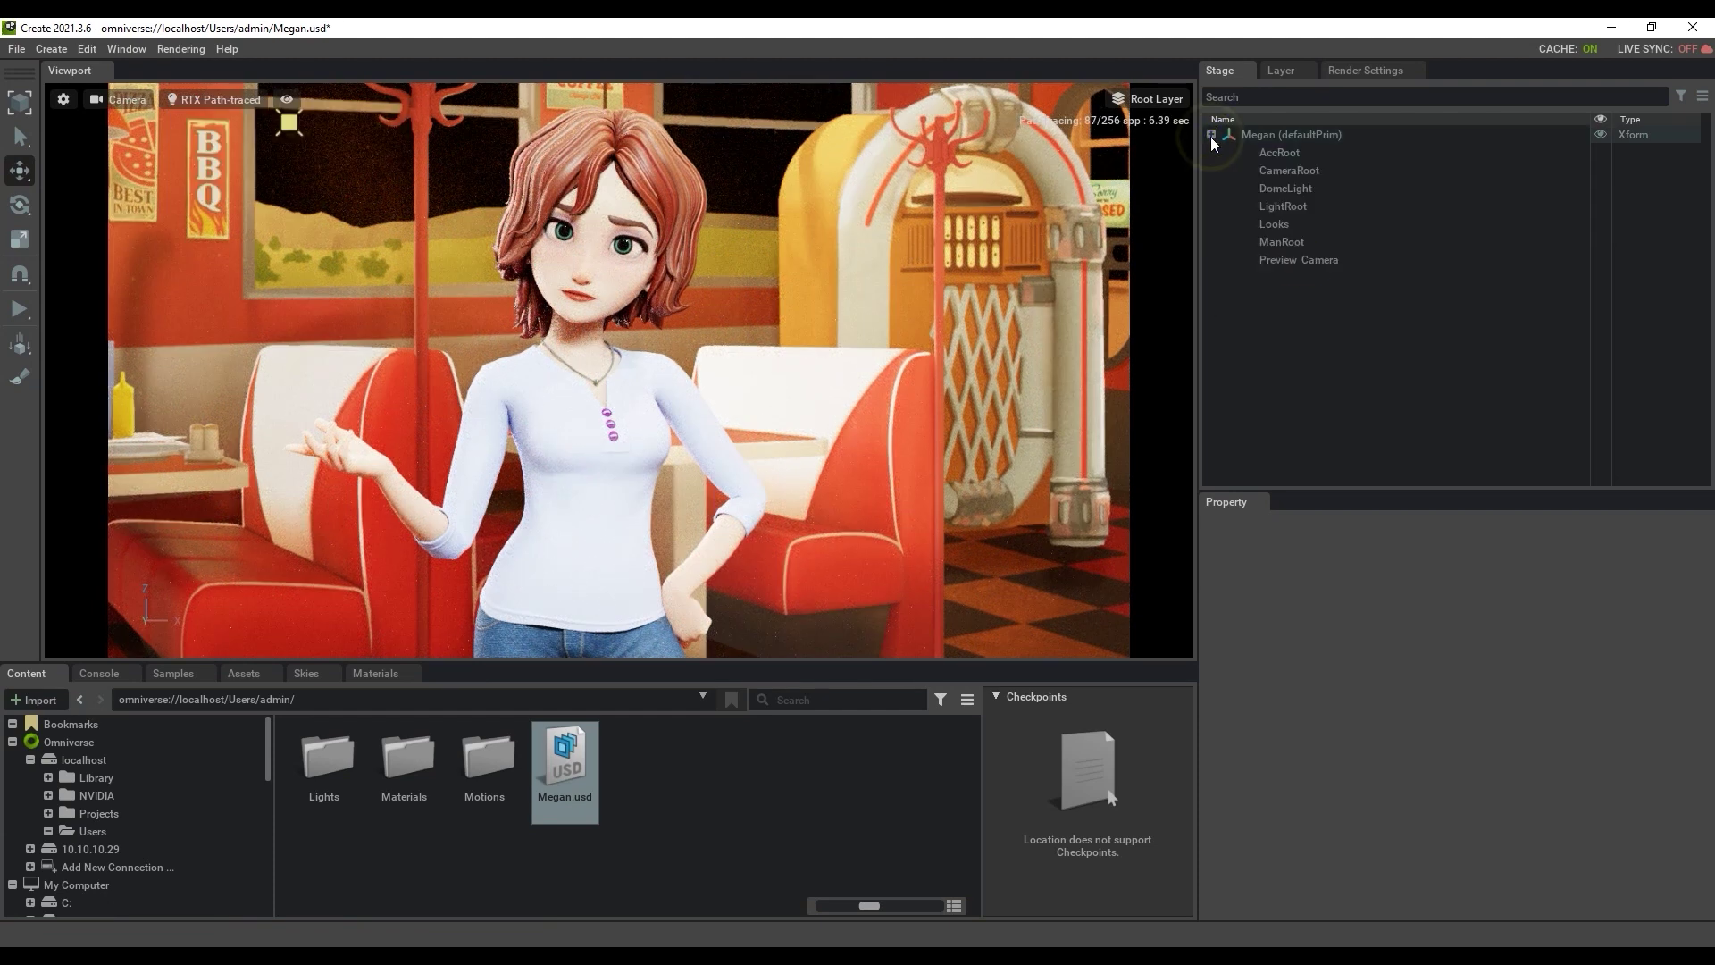
pyautogui.click(1292, 190)
pyautogui.scroll(-10, 1447, 714)
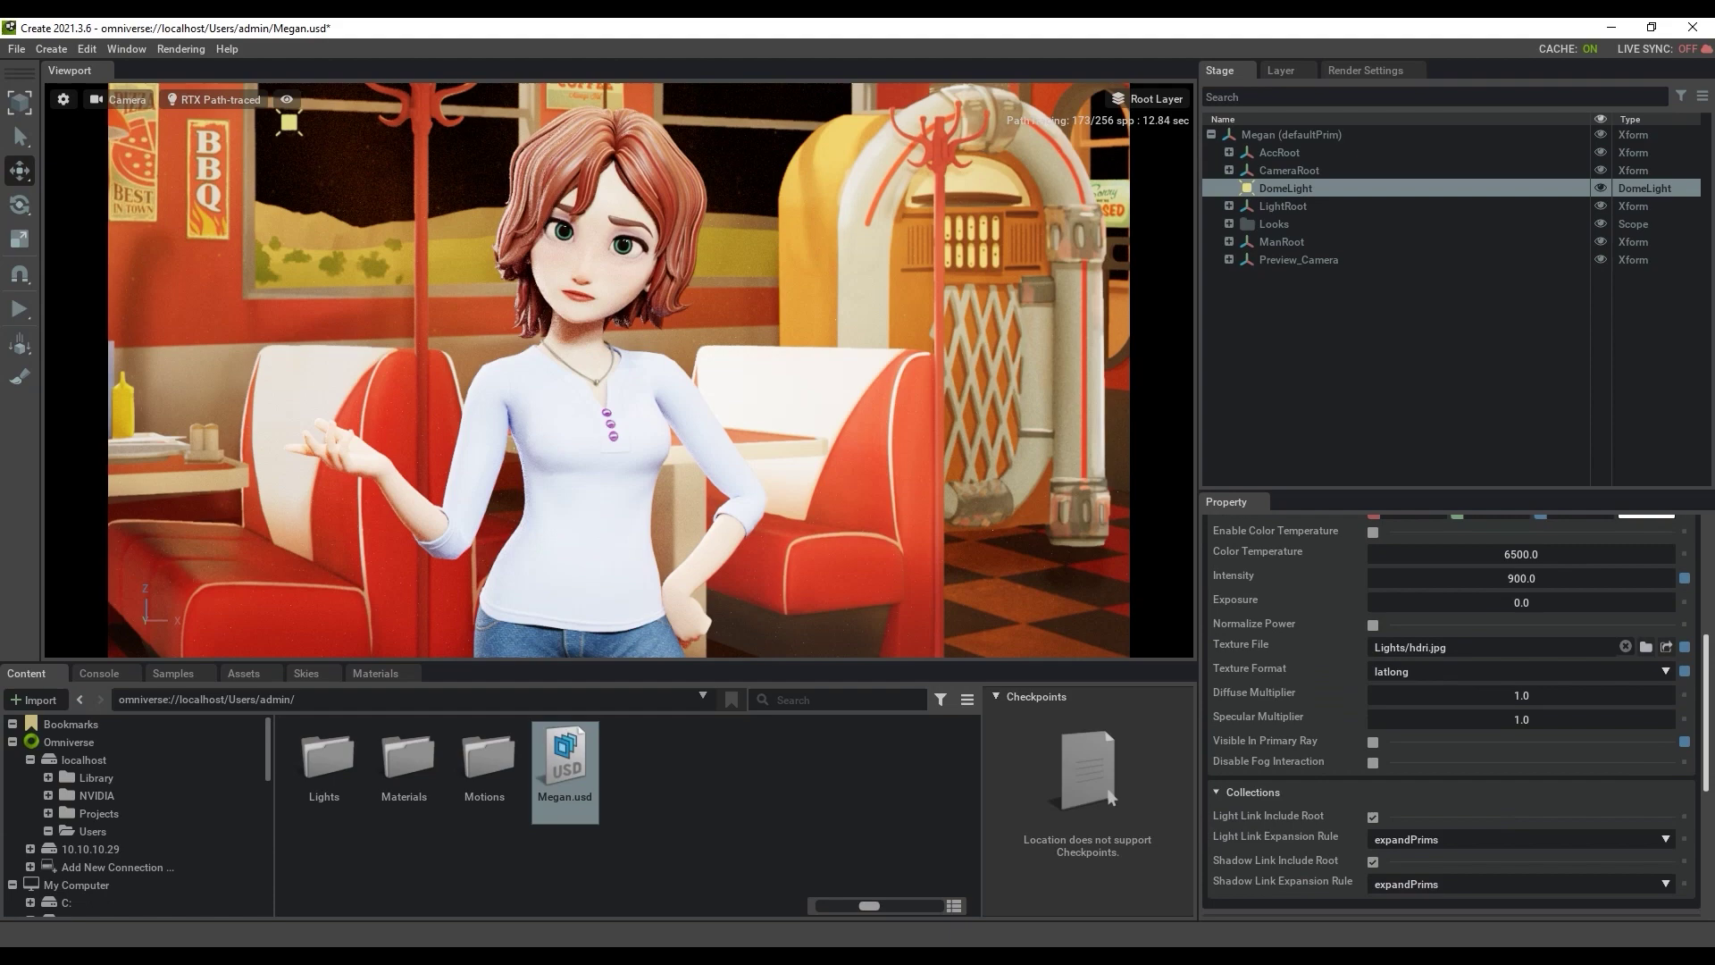
pyautogui.click(1371, 739)
pyautogui.click(1365, 69)
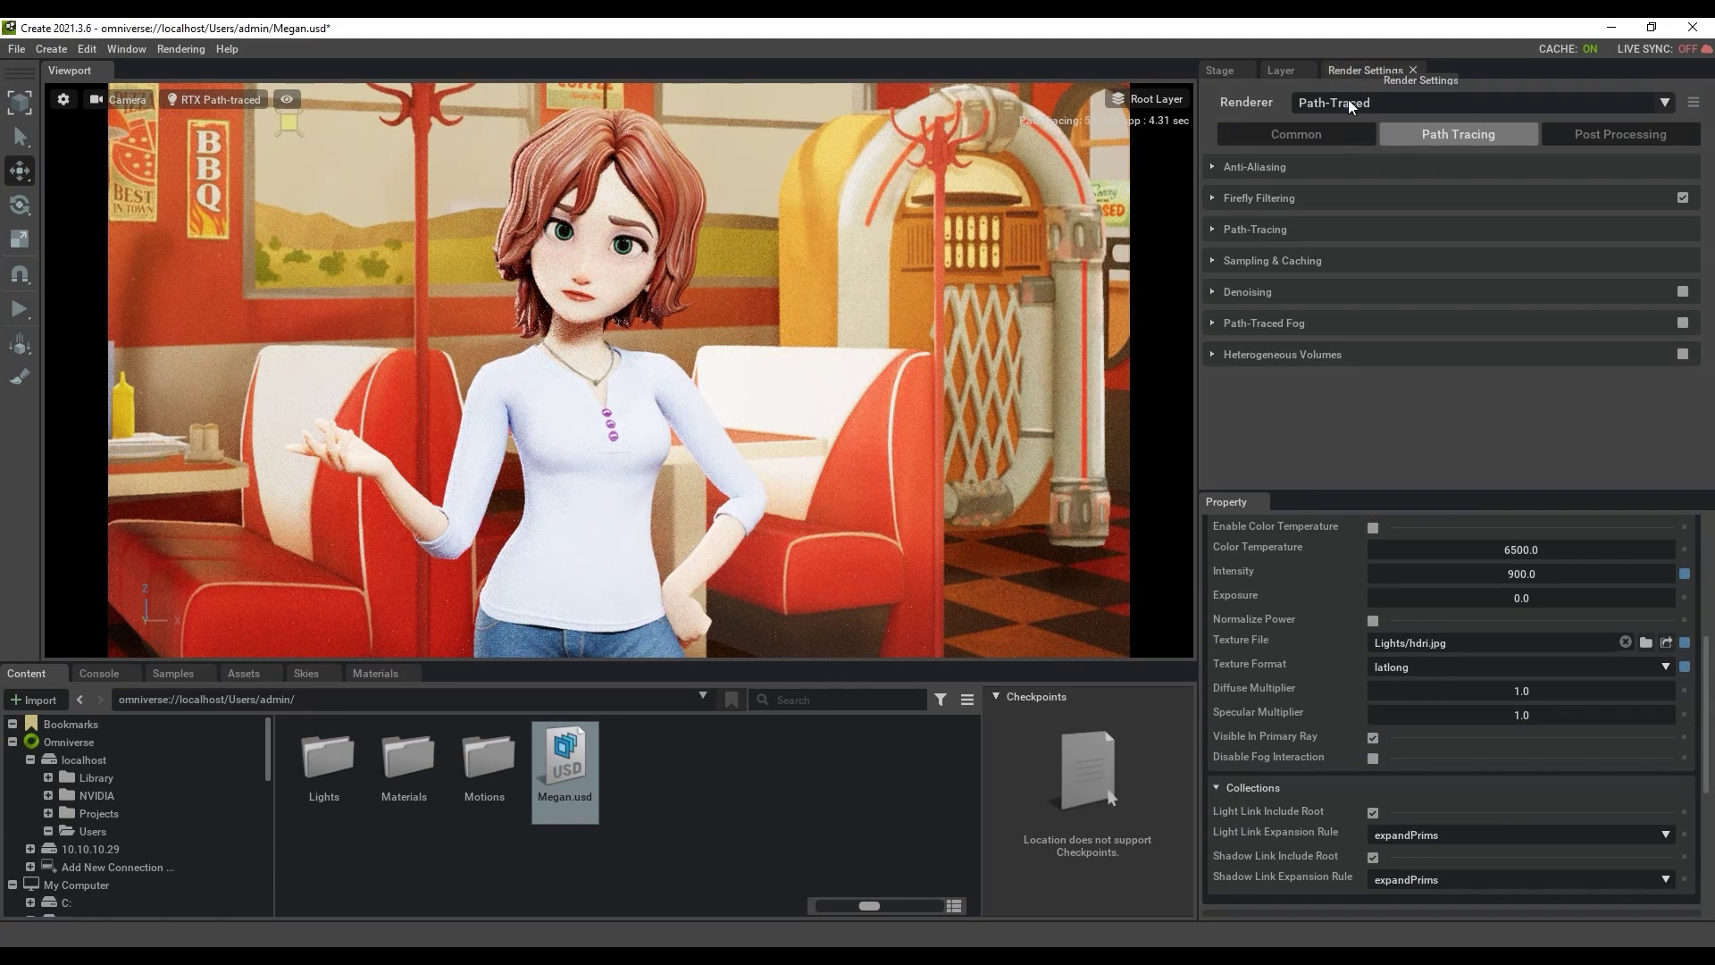
pyautogui.click(1611, 136)
pyautogui.click(1212, 167)
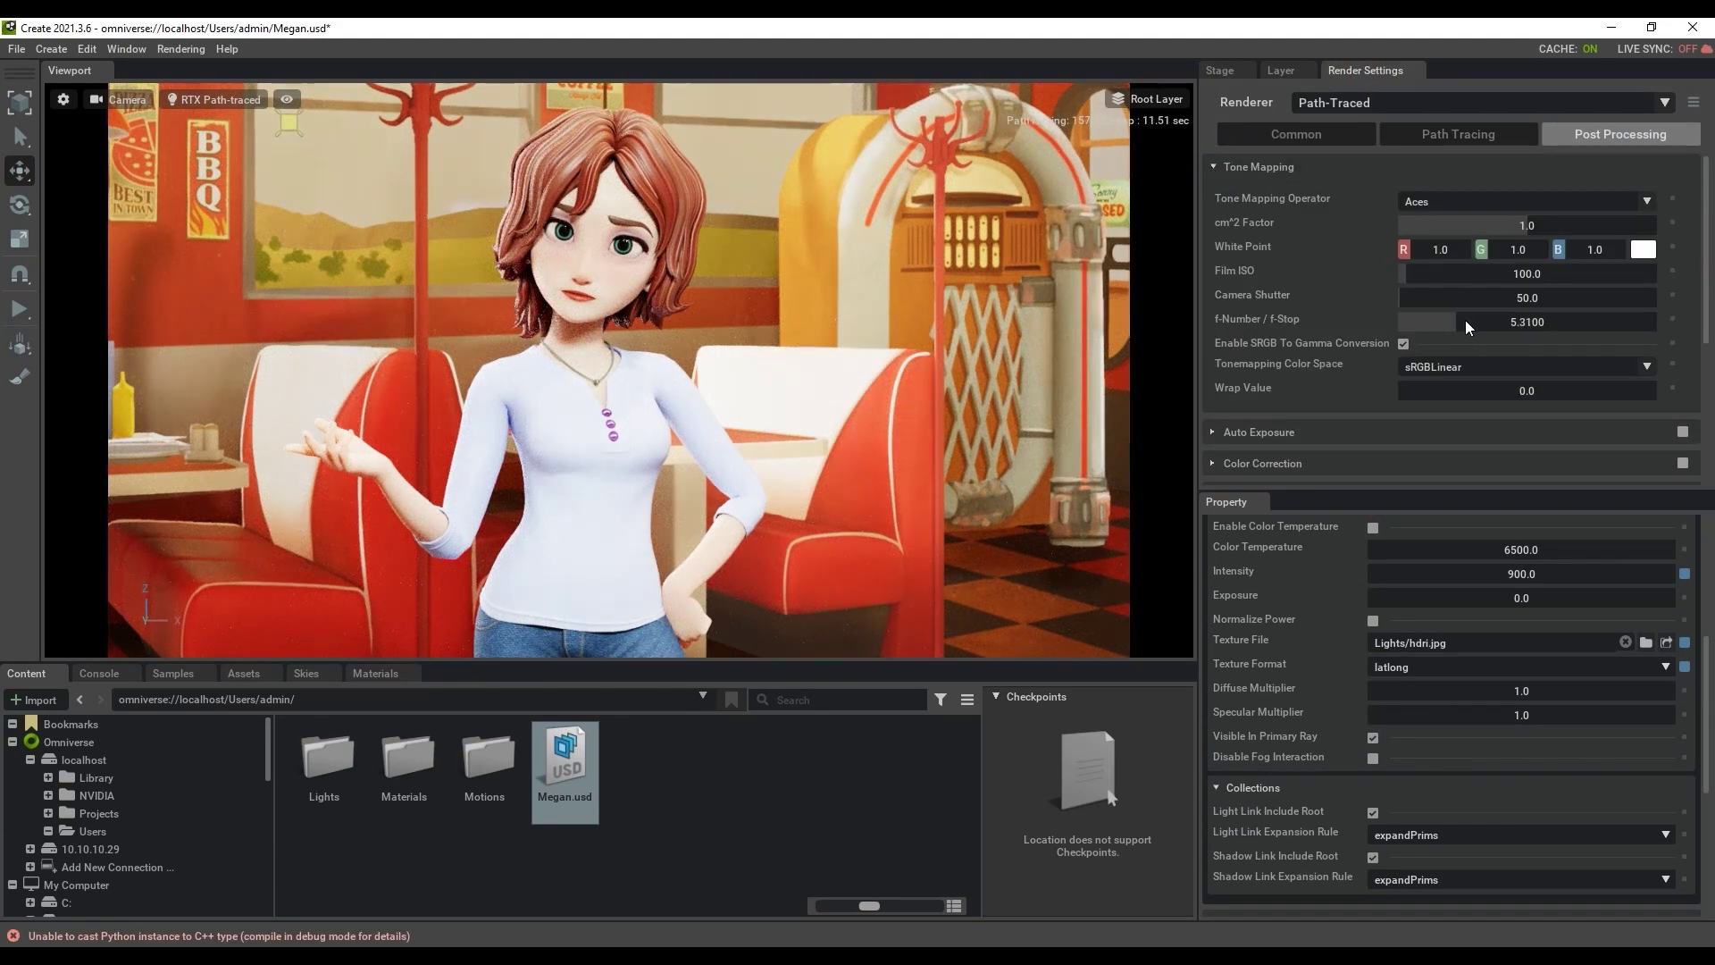
pyautogui.moveTo(1465, 319); pyautogui.dragTo(1476, 319)
pyautogui.click(1220, 71)
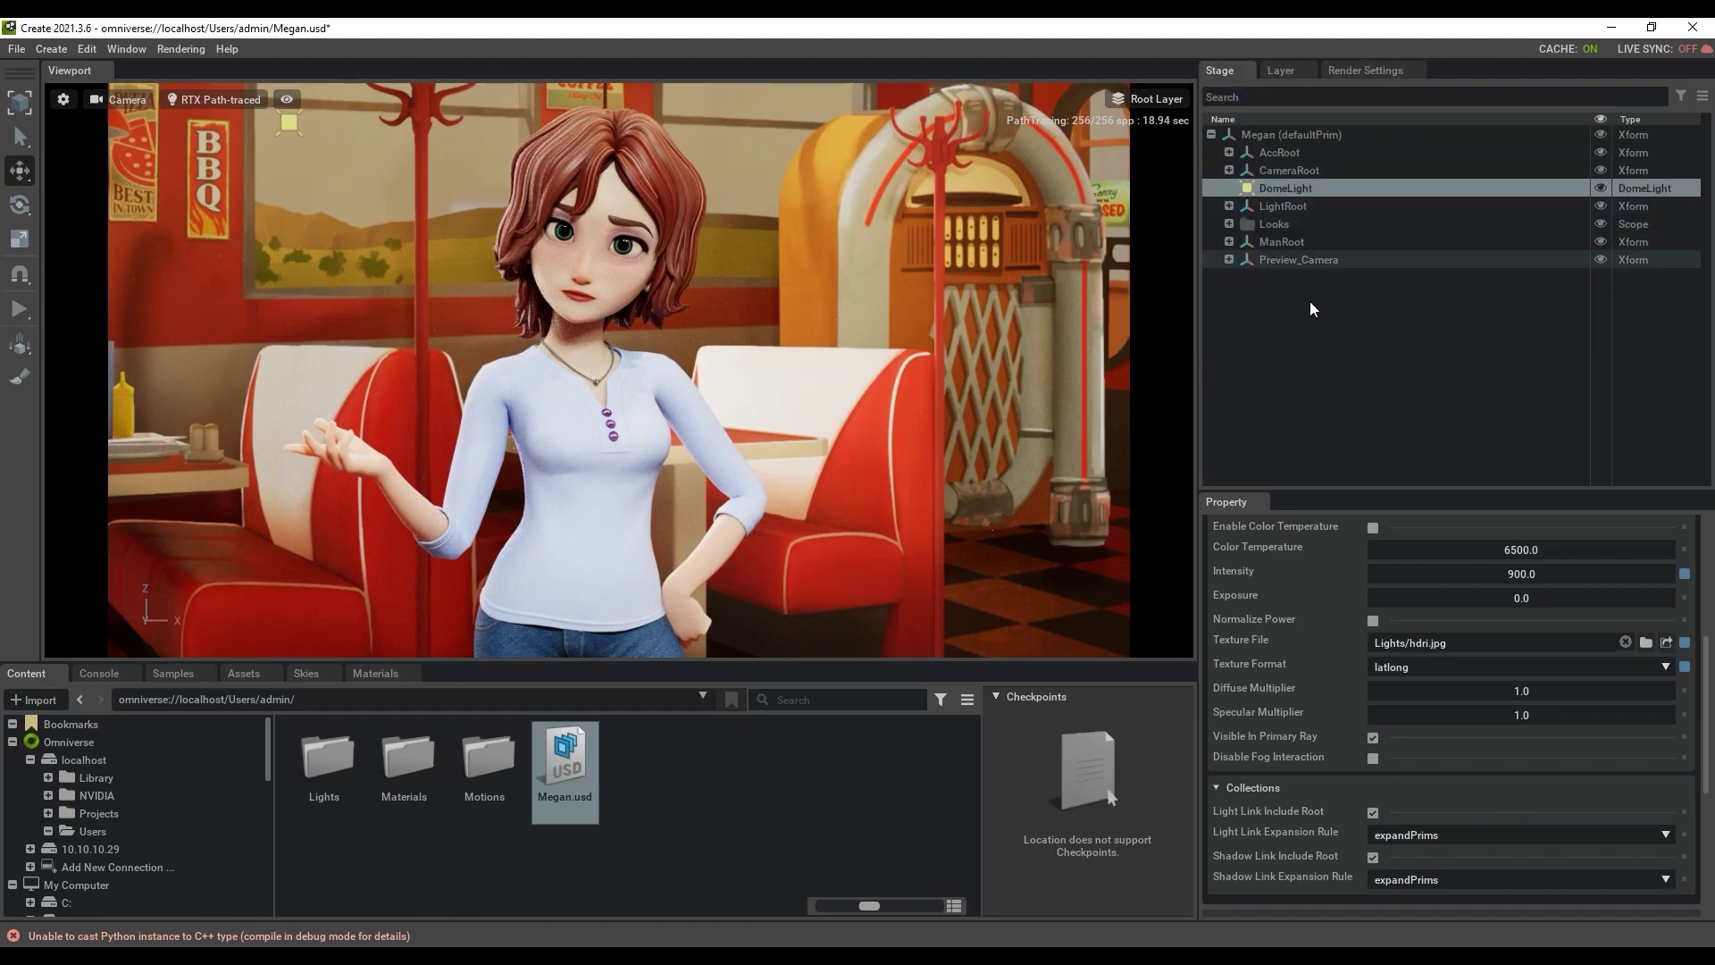
# Step: Set the DomeLight exposure to 0.6 and give it a pink #FDAFAF tint
pyautogui.moveTo(1581, 601); pyautogui.dragTo(1529, 597)
pyautogui.write('0.6')
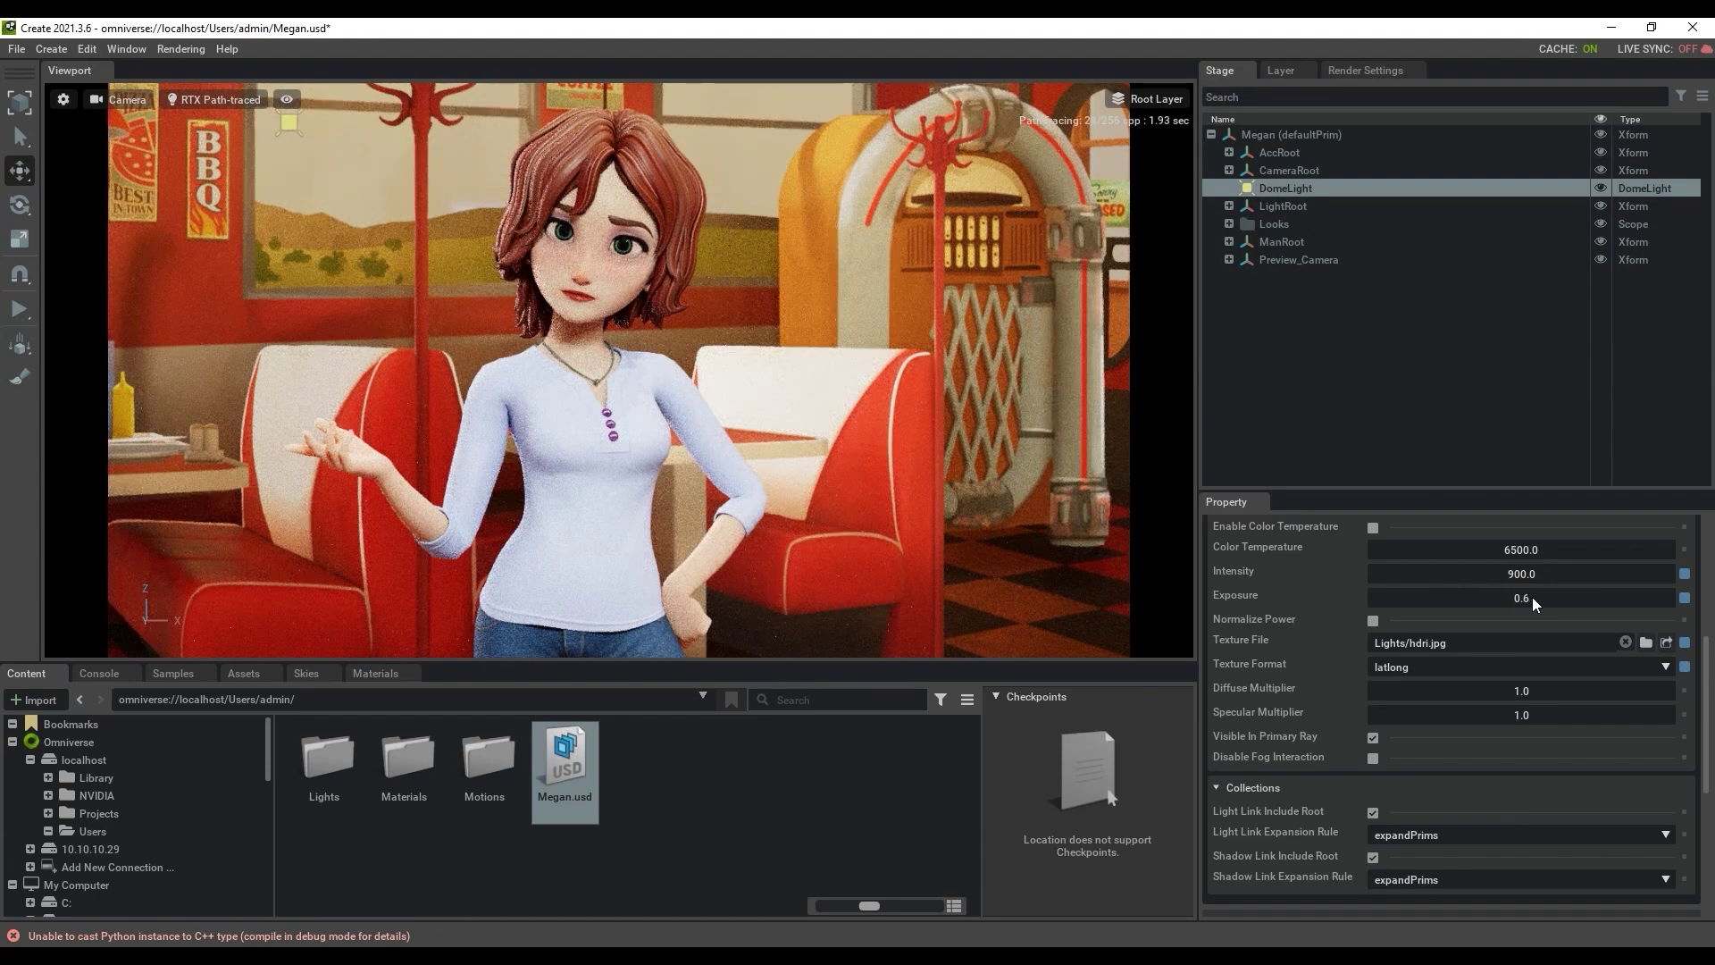
pyautogui.scroll(3, 1702, 589)
pyautogui.click(1646, 722)
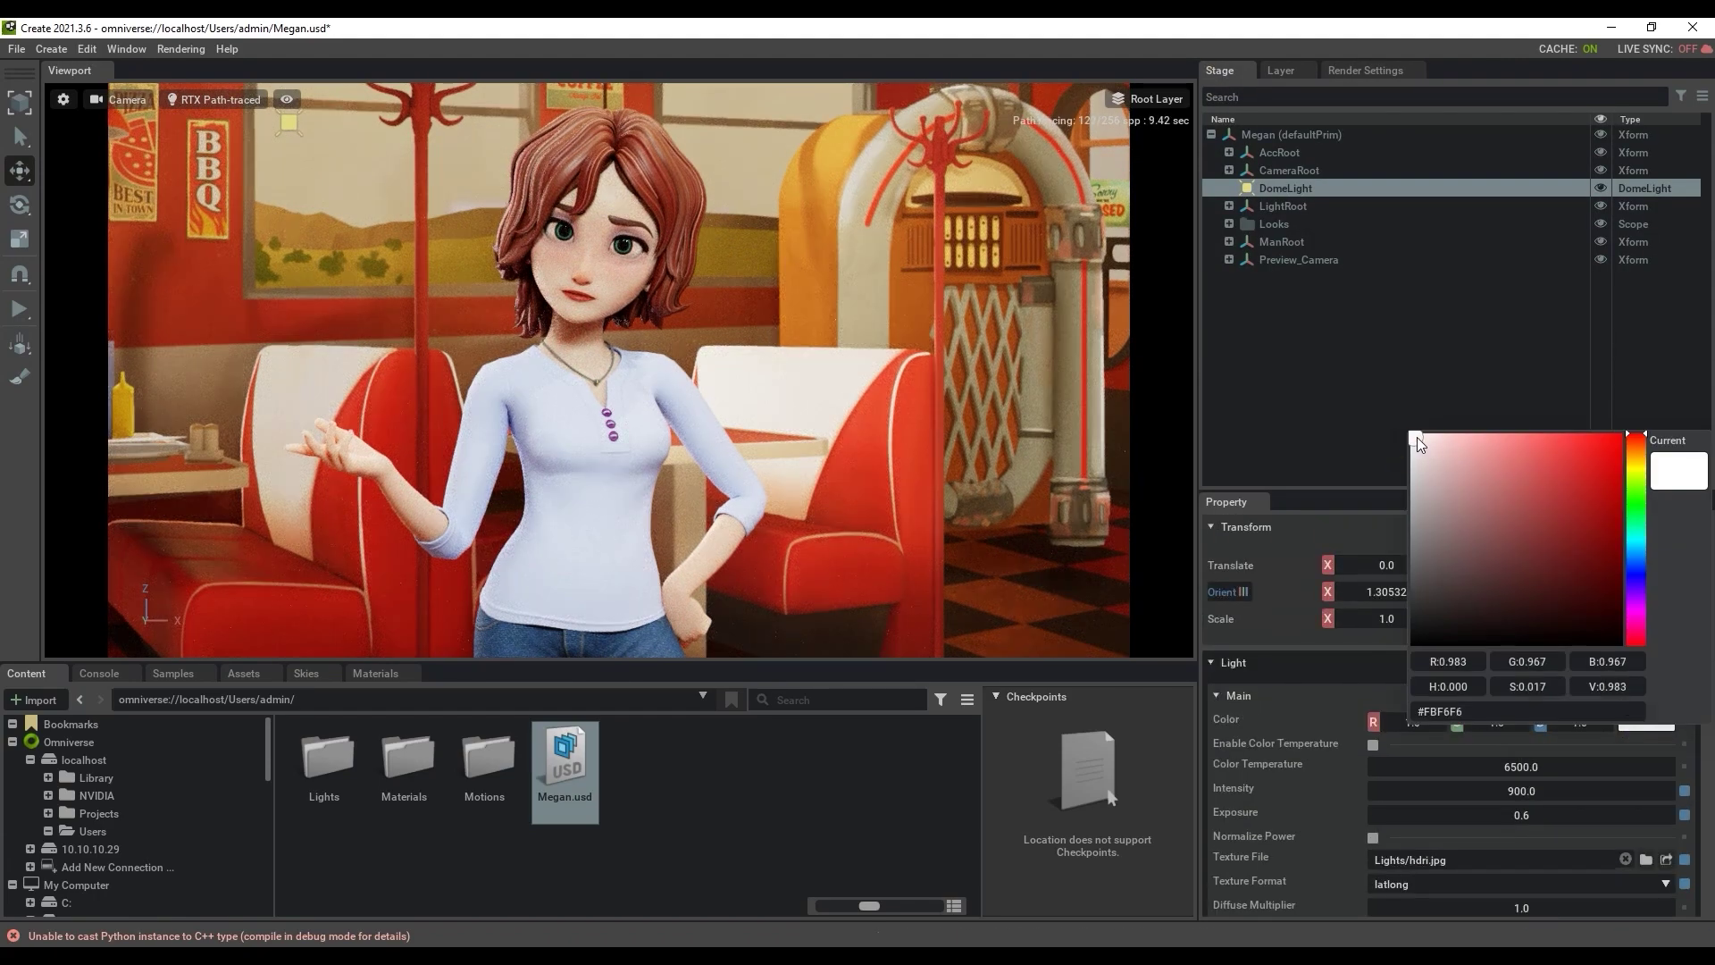
pyautogui.moveTo(1416, 437); pyautogui.dragTo(1484, 436)
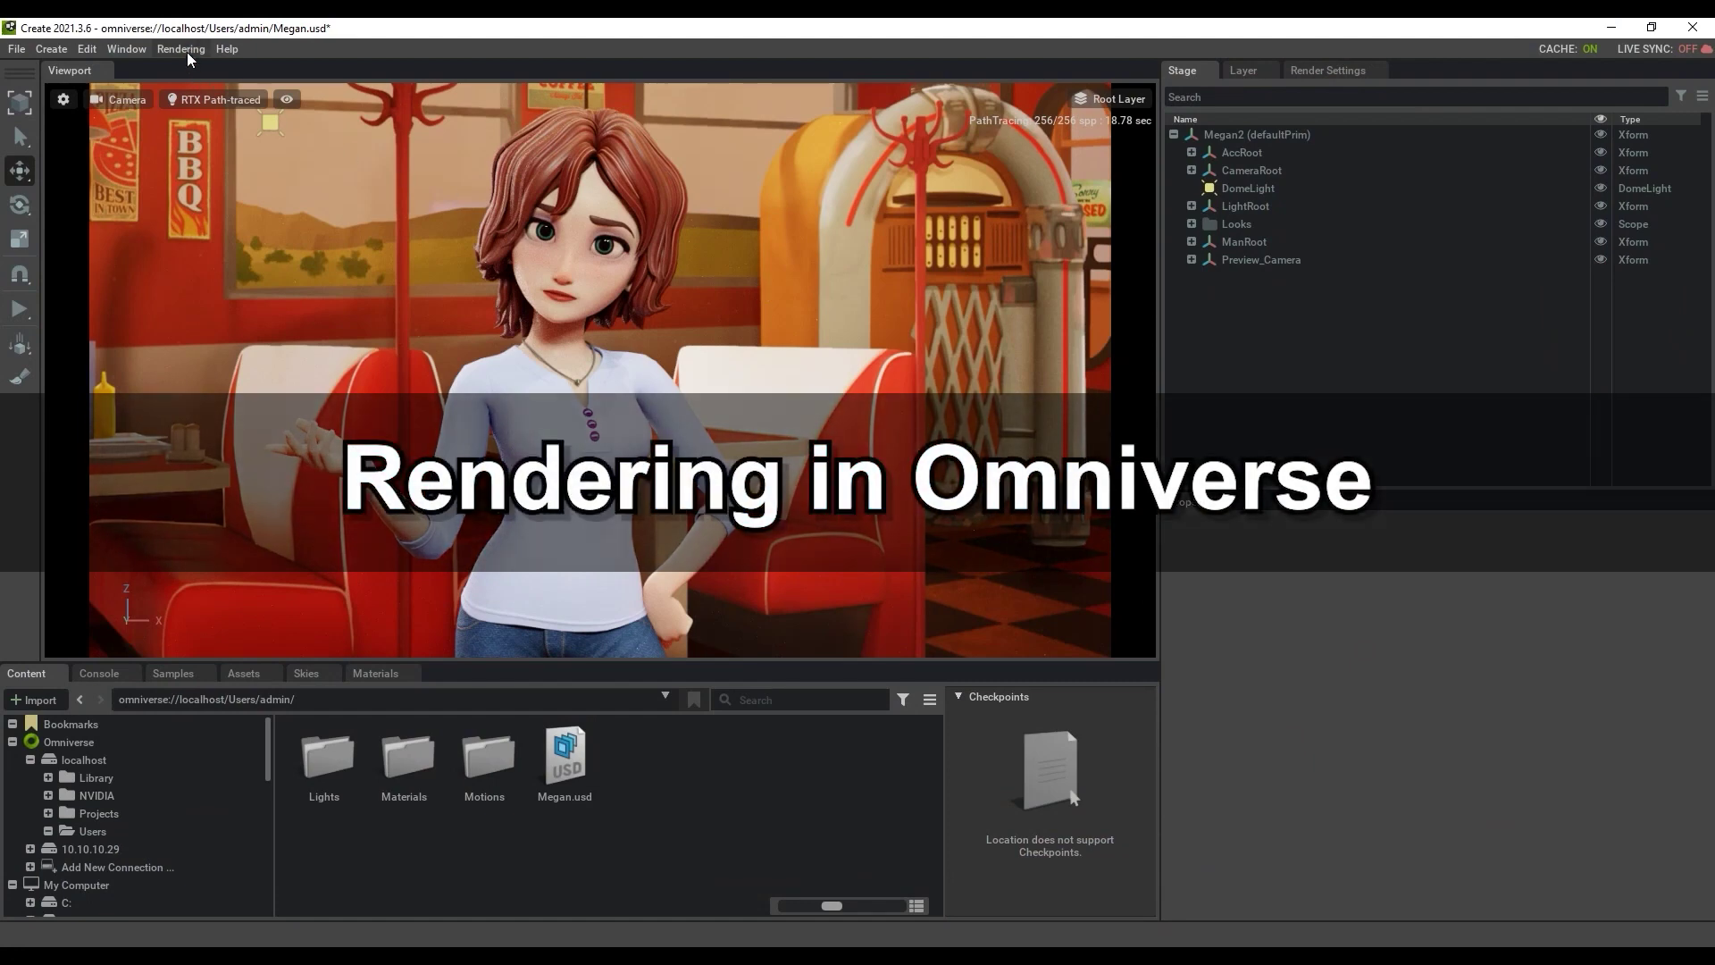
# Step: Open and dock Movie Capture, keeping Sequence at 24 FPS with the RTX Path-Traced preset
pyautogui.click(185, 51)
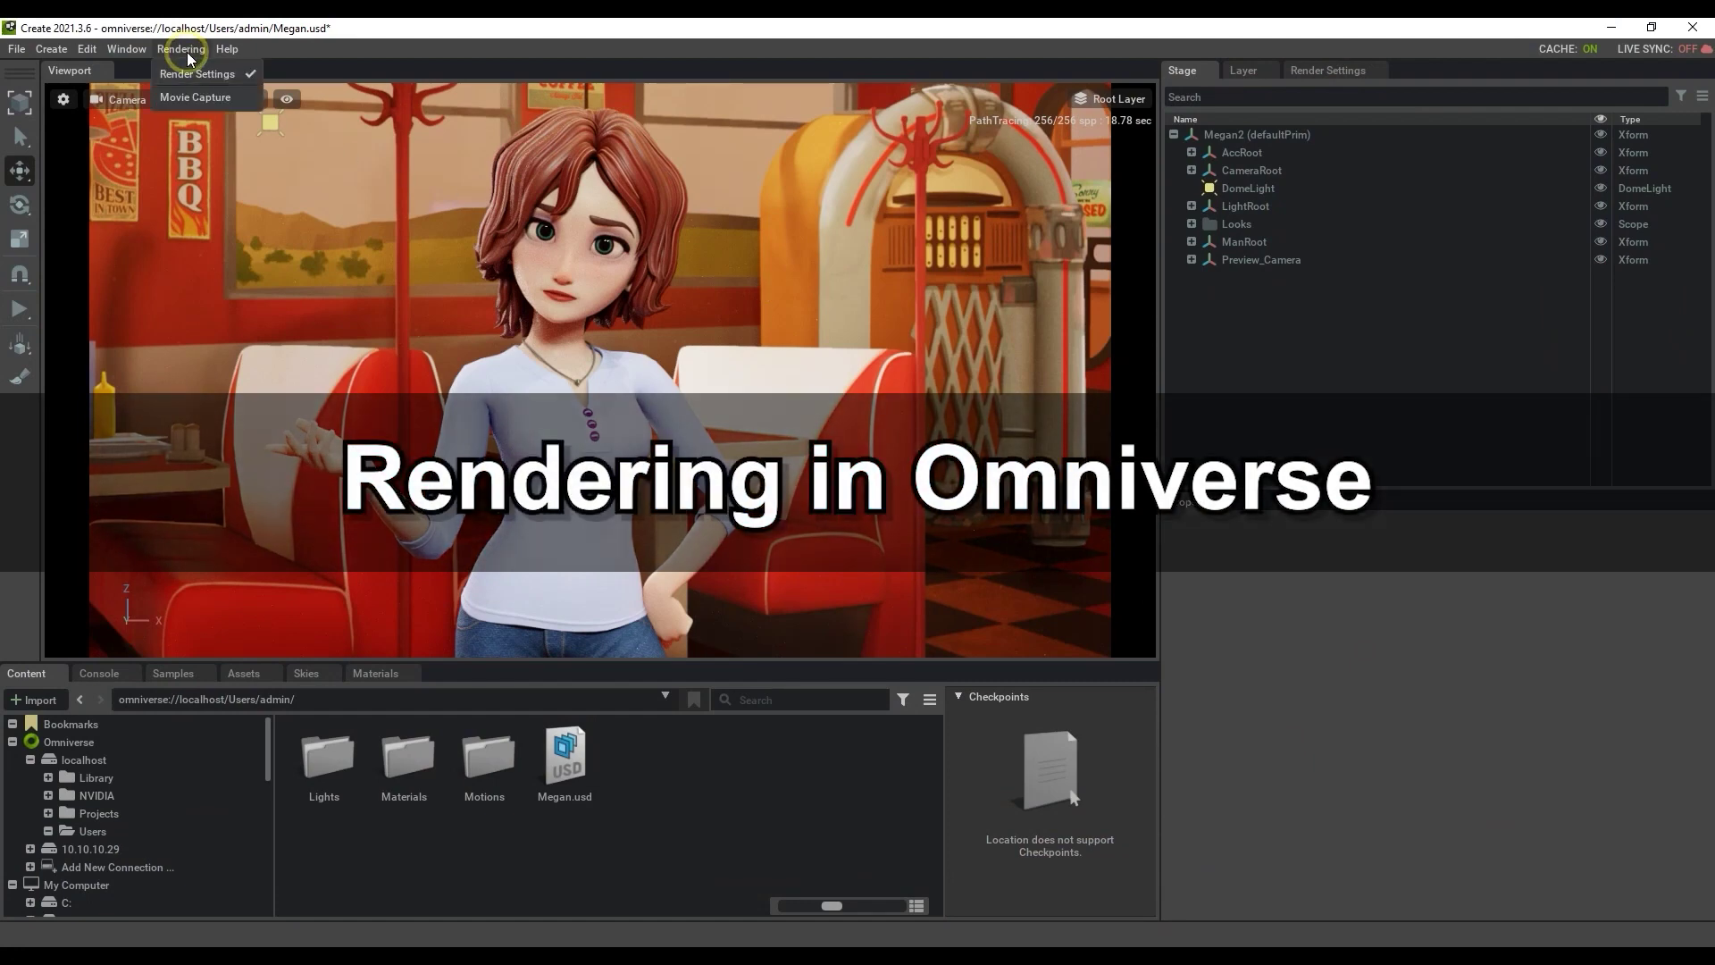
pyautogui.click(231, 98)
pyautogui.moveTo(223, 98); pyautogui.dragTo(1074, 113)
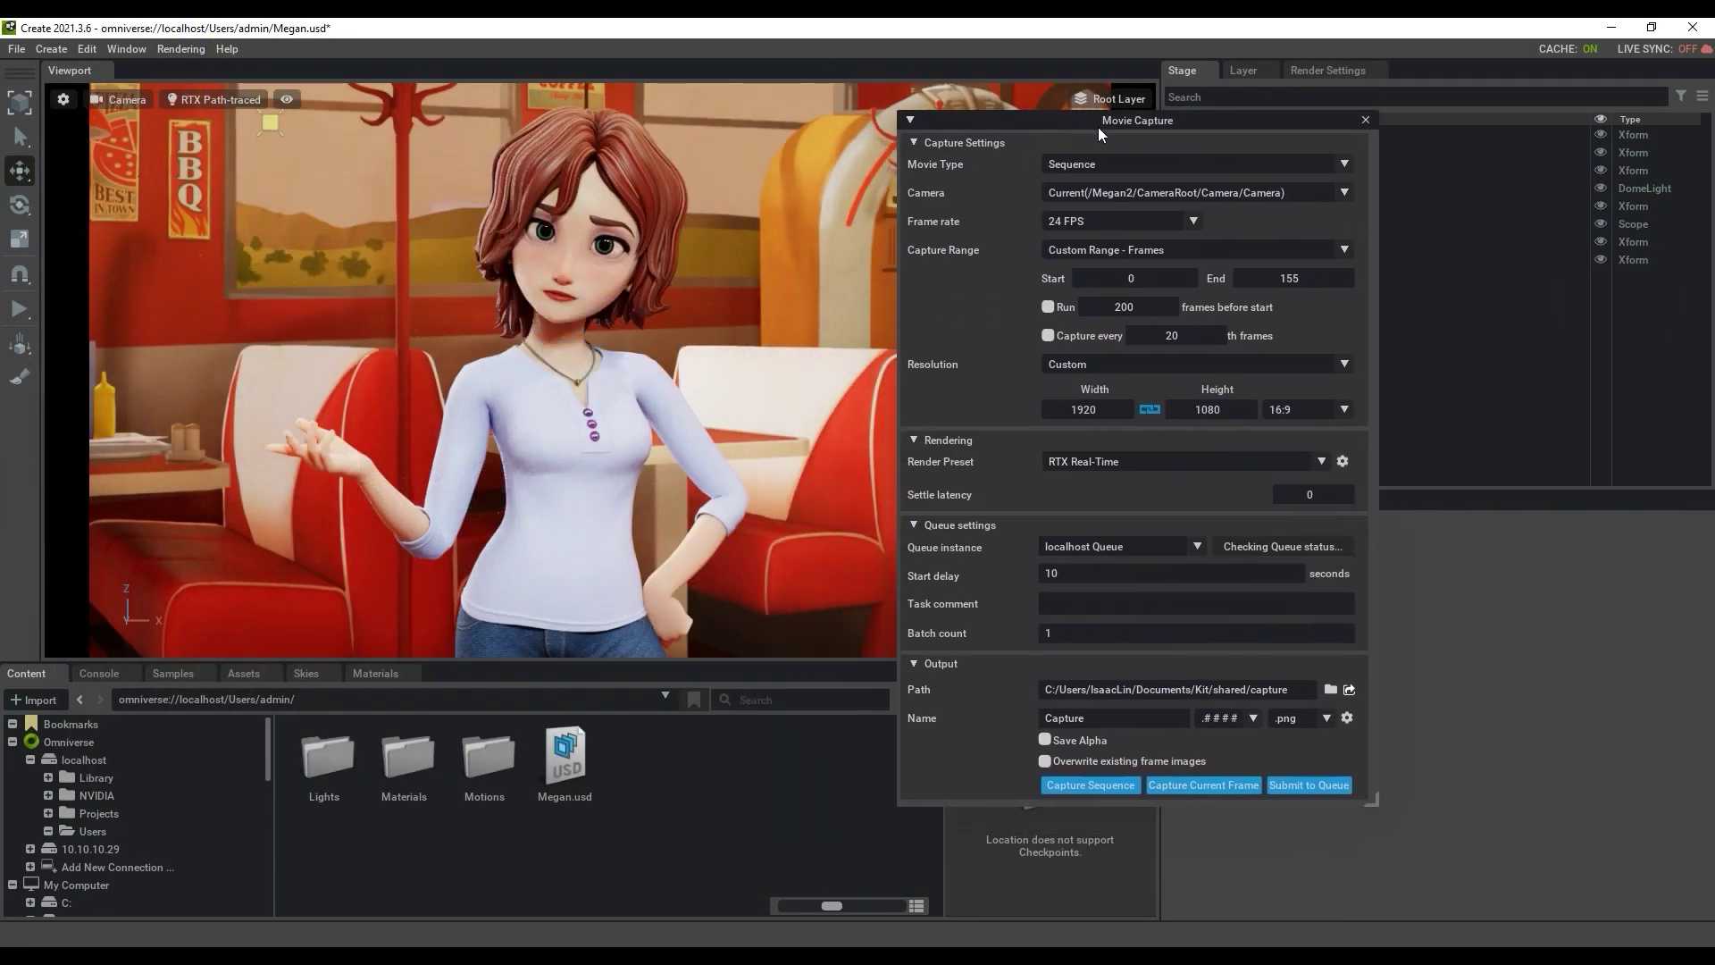
pyautogui.click(1344, 165)
pyautogui.click(1175, 243)
pyautogui.click(1193, 221)
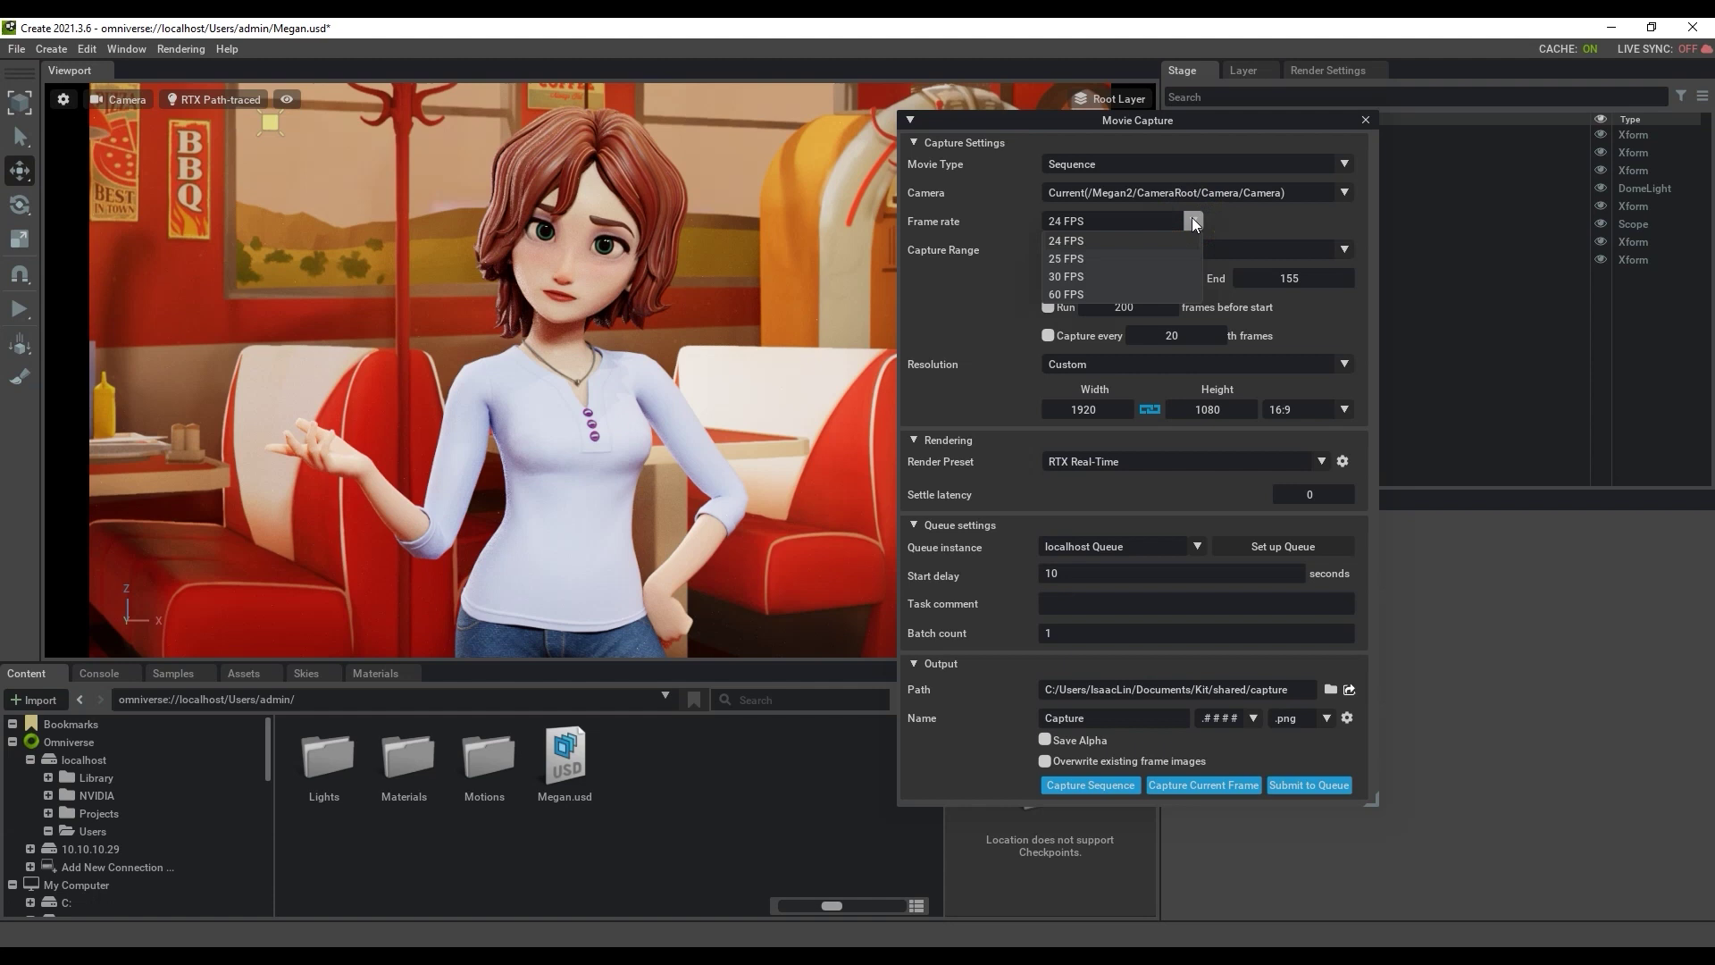
pyautogui.click(1193, 220)
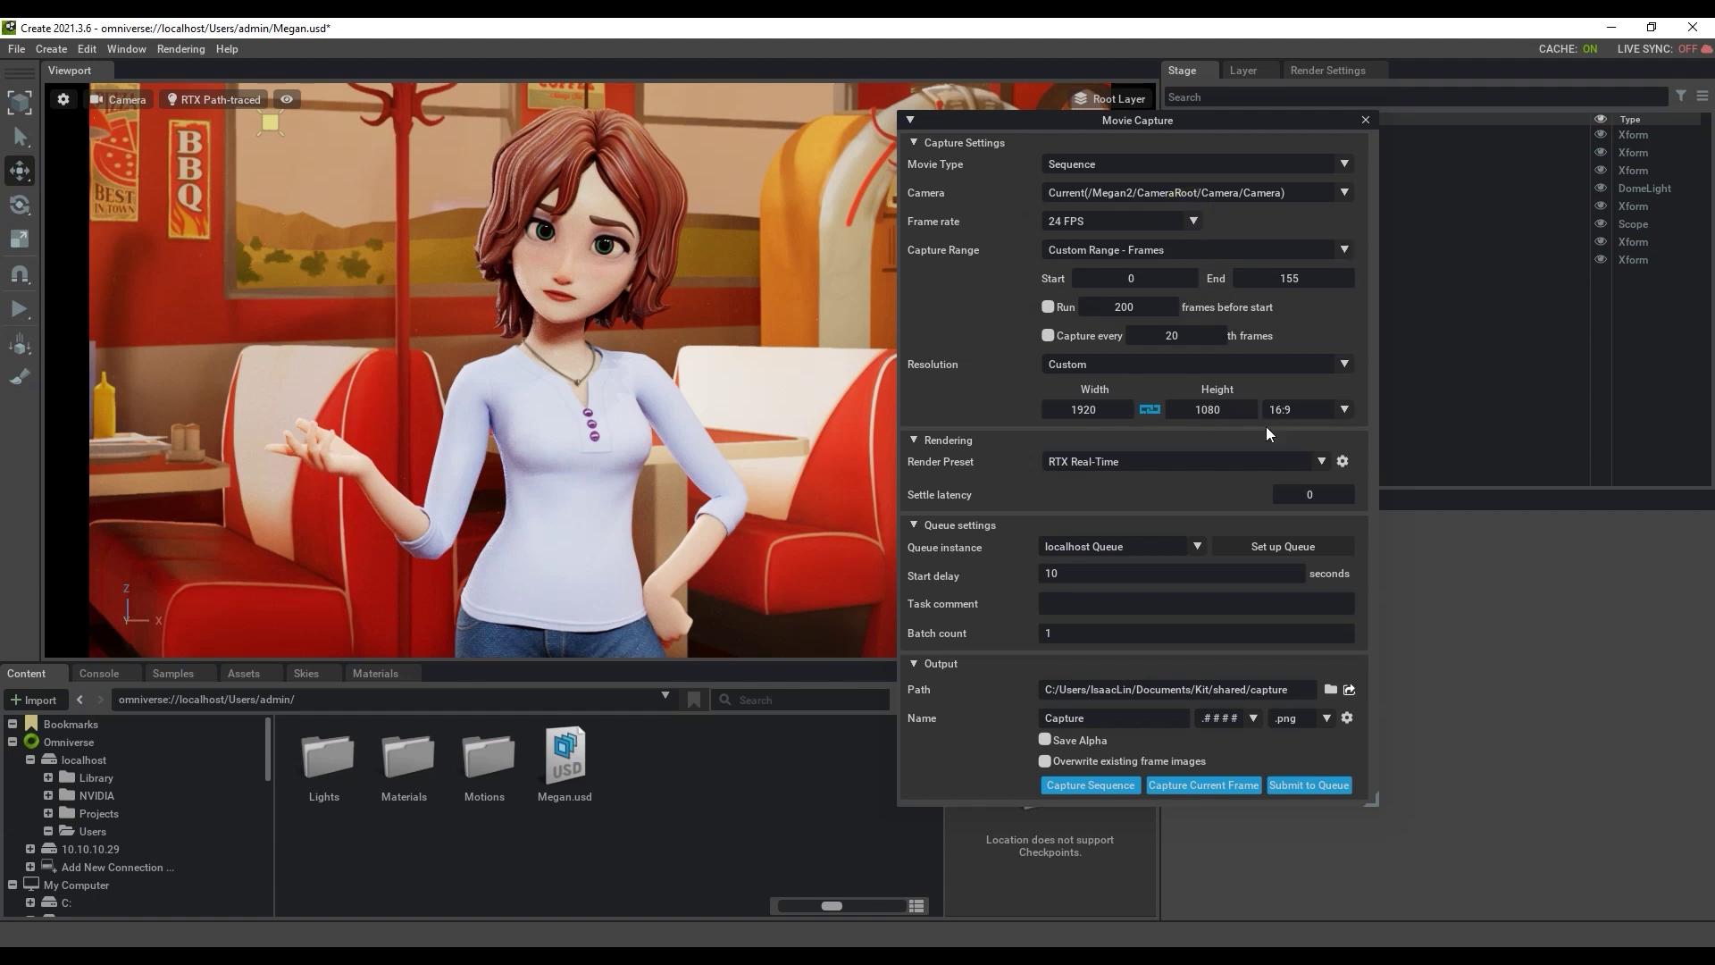
pyautogui.click(1319, 461)
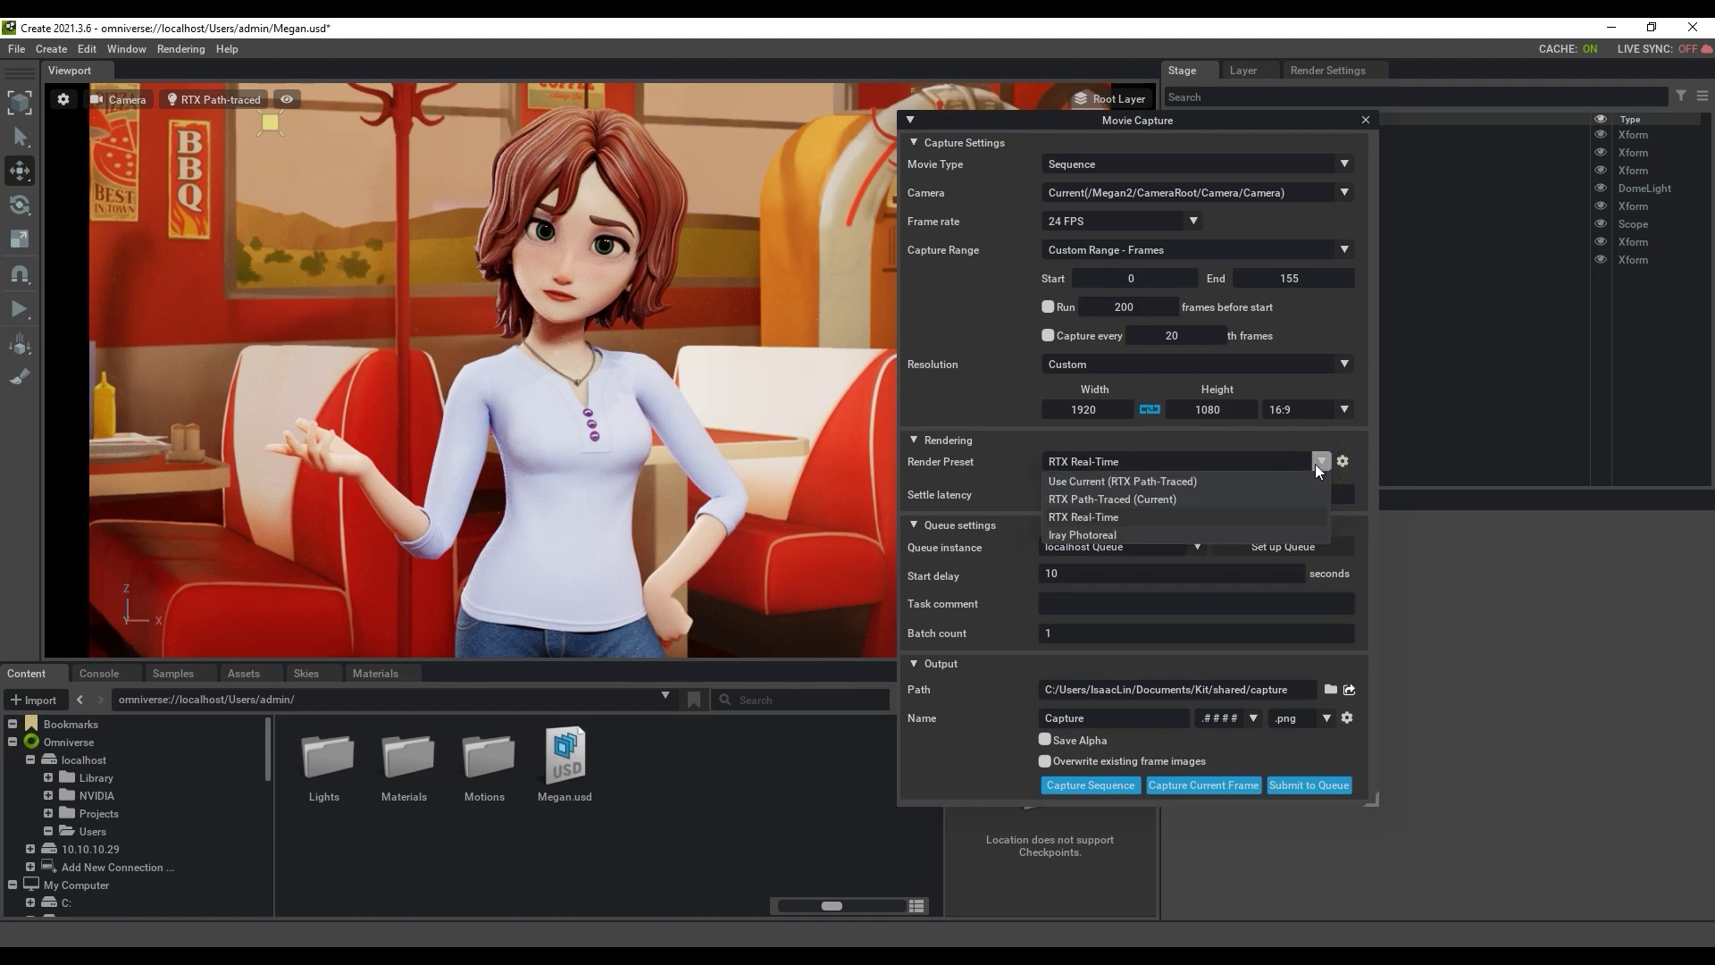
pyautogui.click(1179, 499)
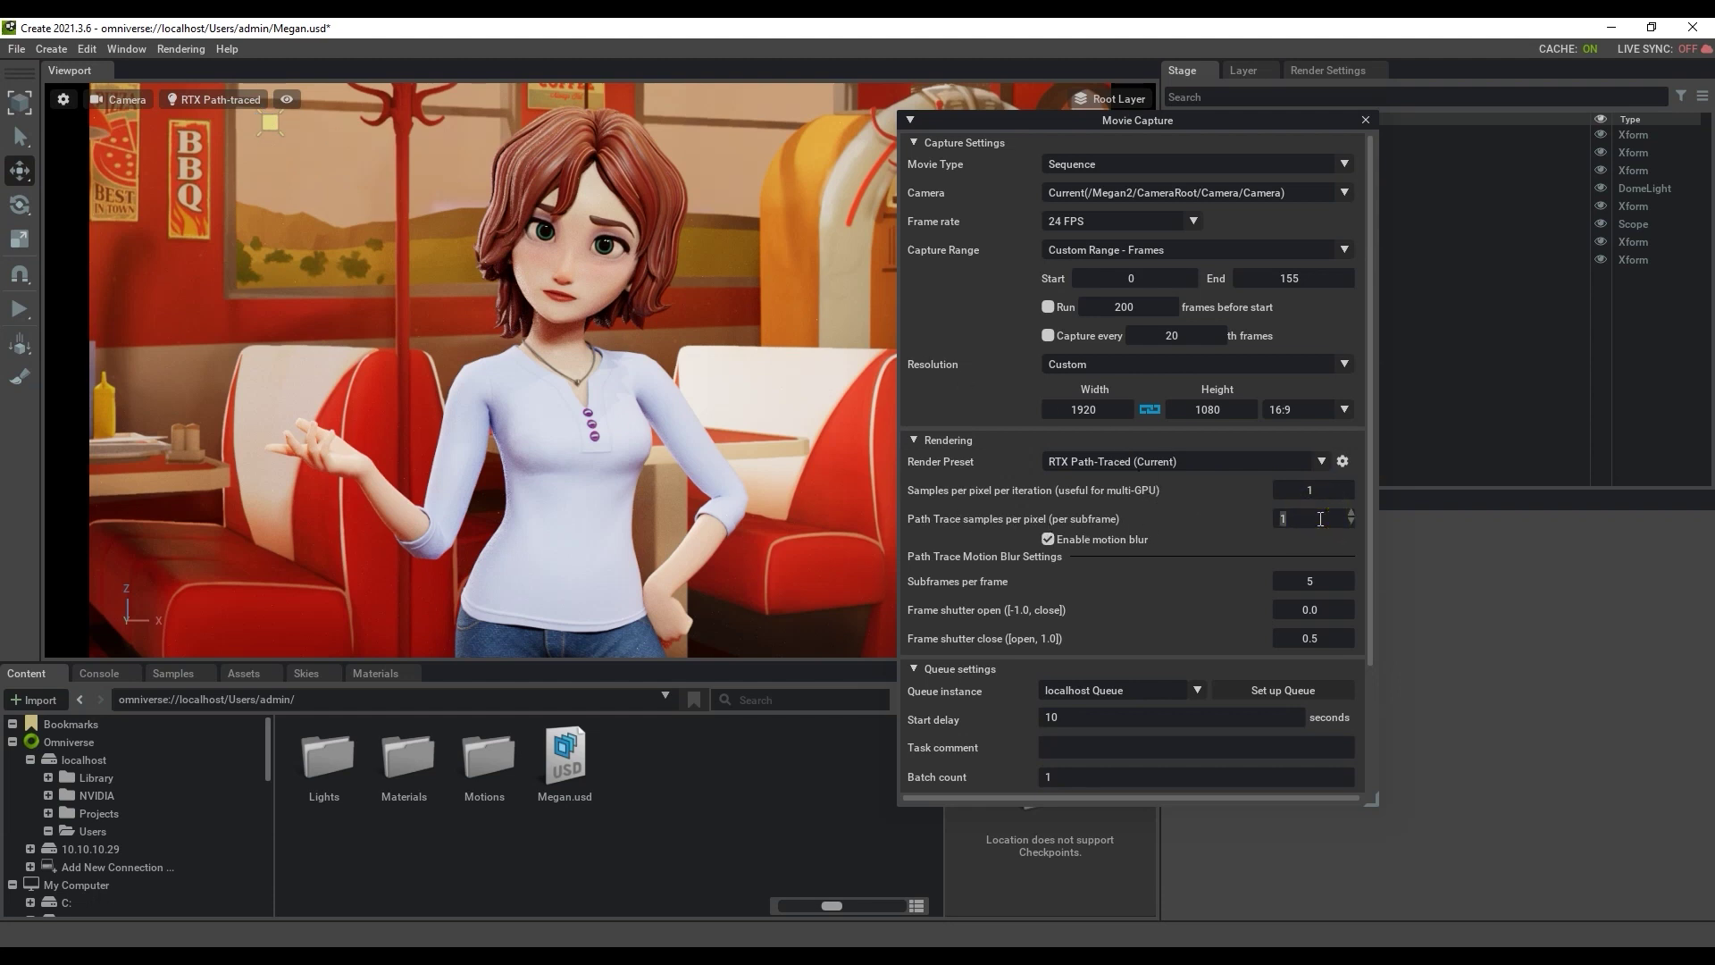
# Step: Commit 64 samples per pixel, disable motion blur, and name the PNG output Megan
pyautogui.click(1273, 547)
pyautogui.click(1048, 540)
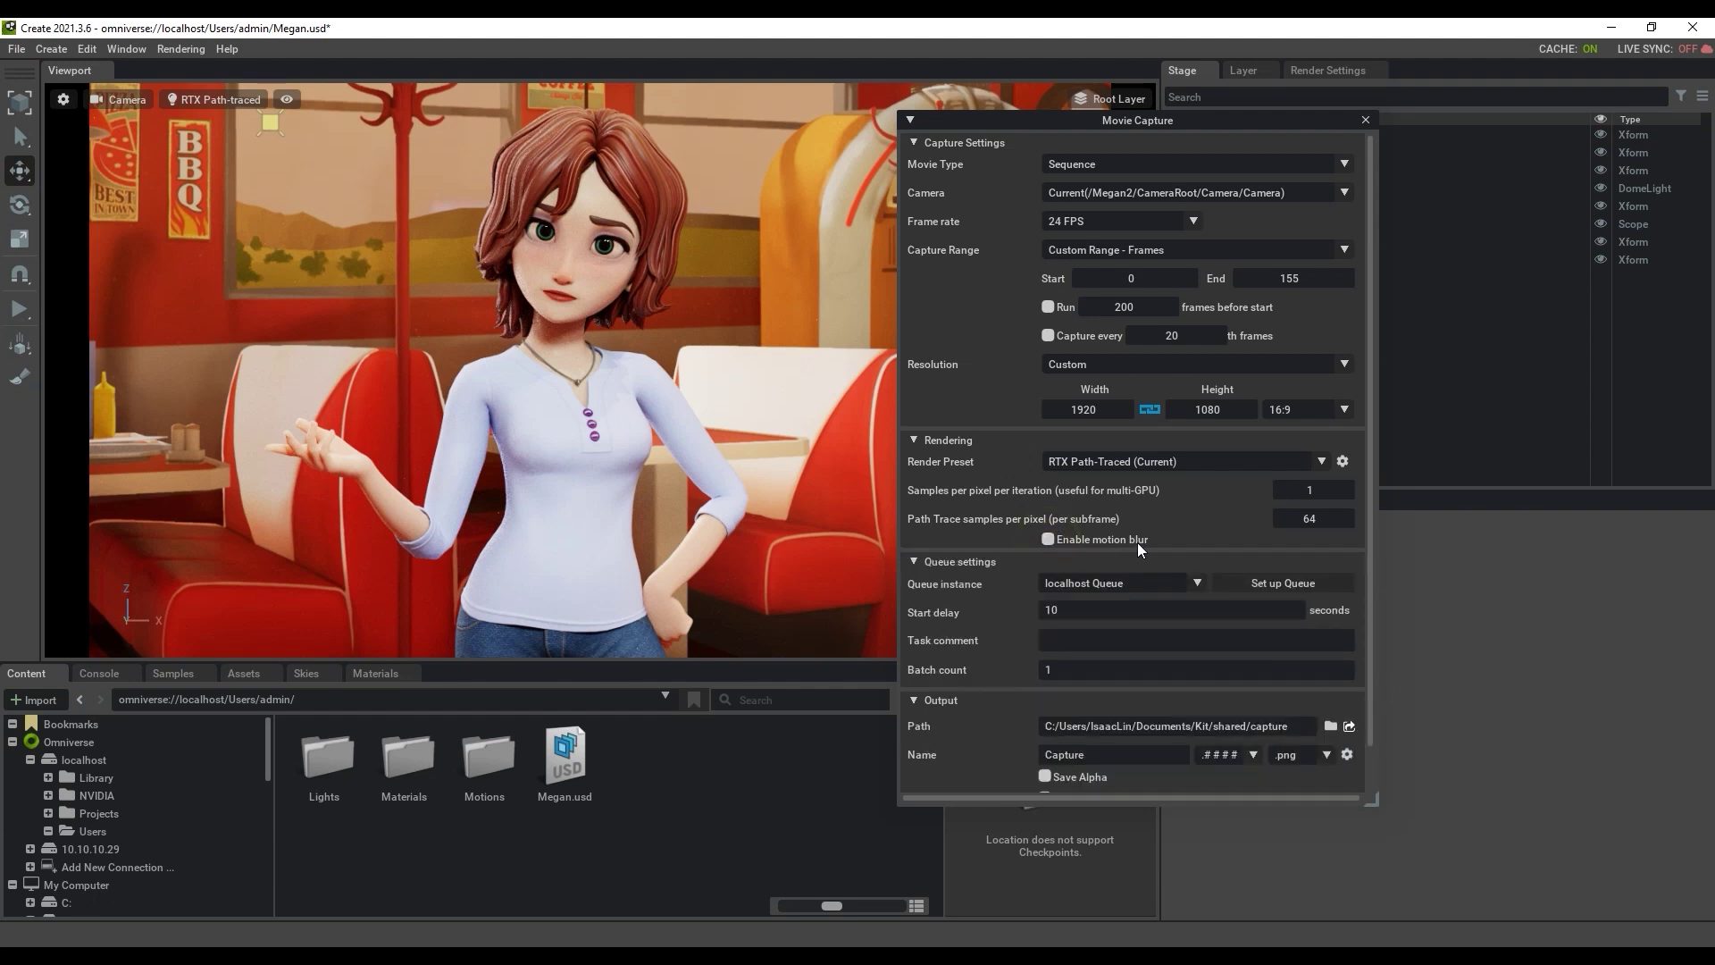
pyautogui.scroll(-2, 1369, 527)
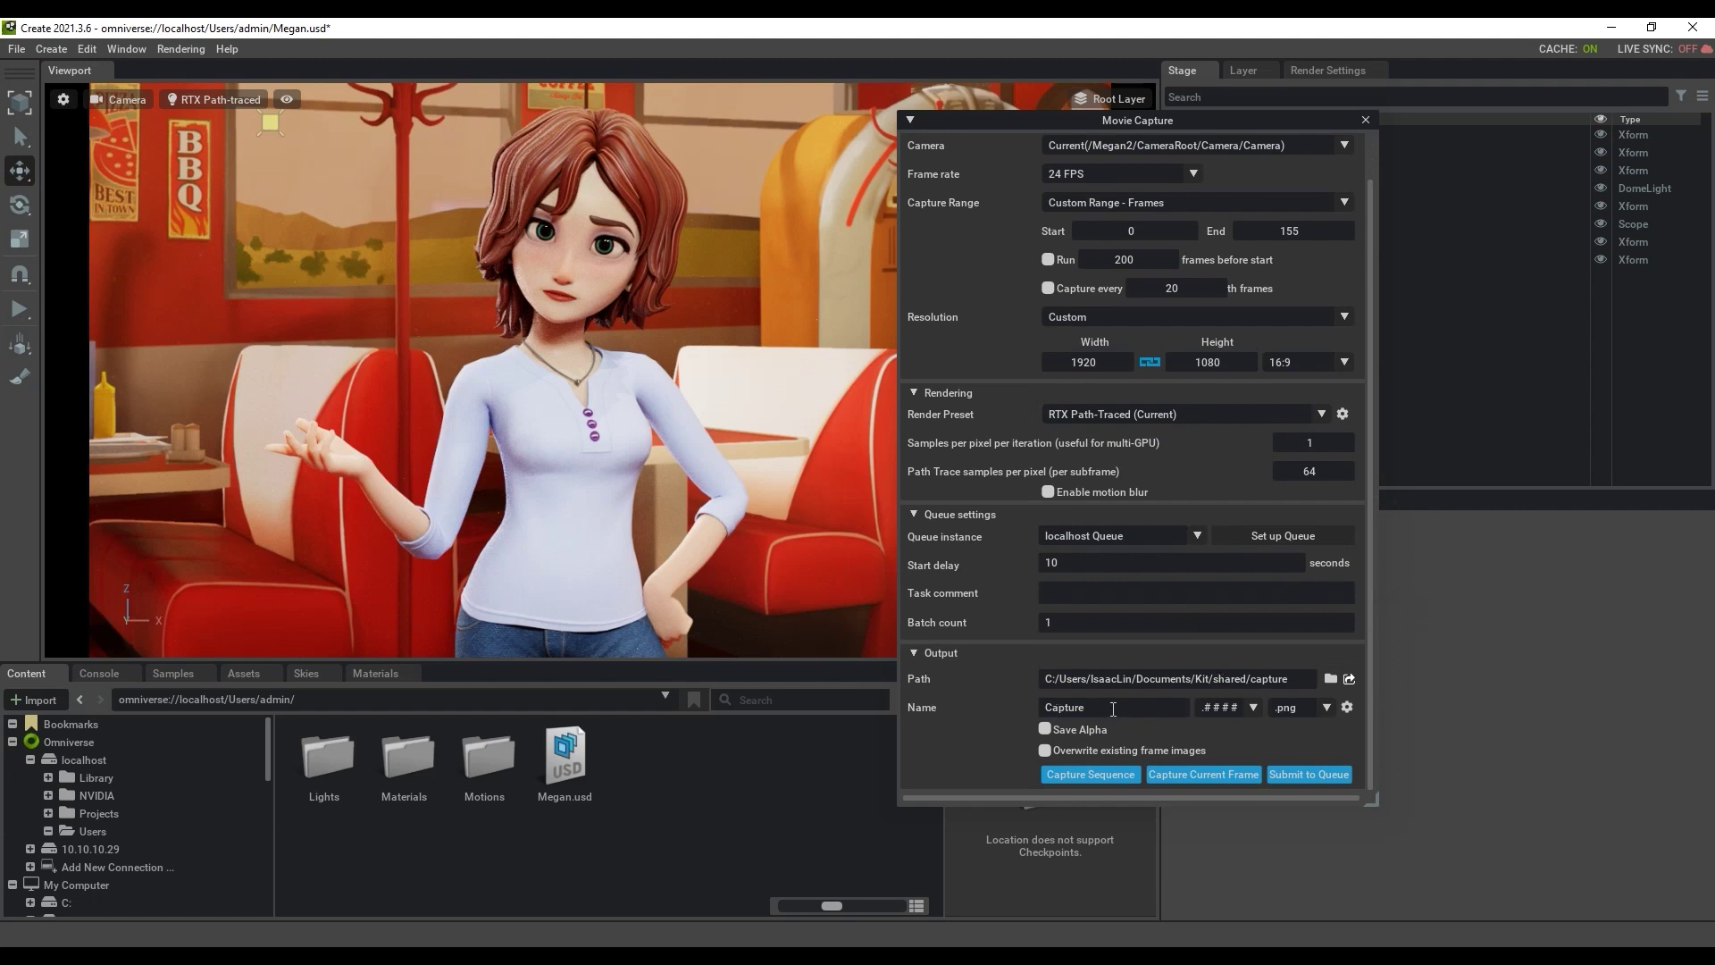
pyautogui.moveTo(1117, 707); pyautogui.dragTo(1025, 710)
pyautogui.write('Megan')
pyautogui.click(1317, 708)
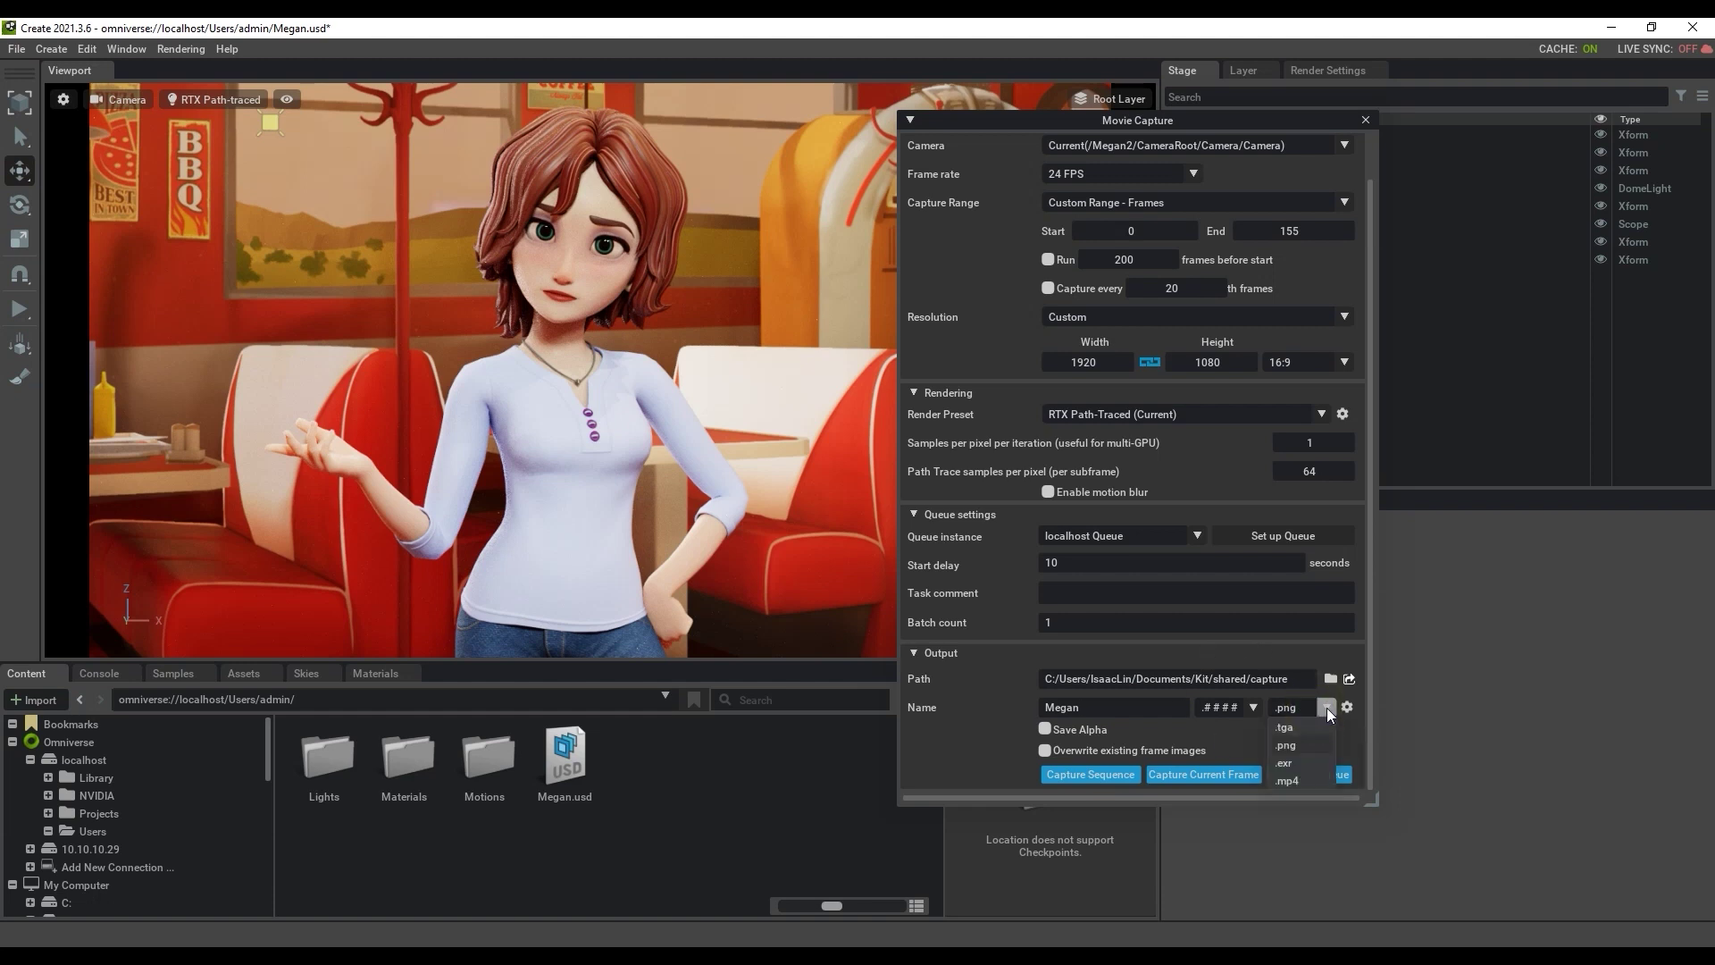
pyautogui.click(1326, 707)
# Step: Capture the current frame of the Megan shot and let Capture Progress run
pyautogui.click(1243, 775)
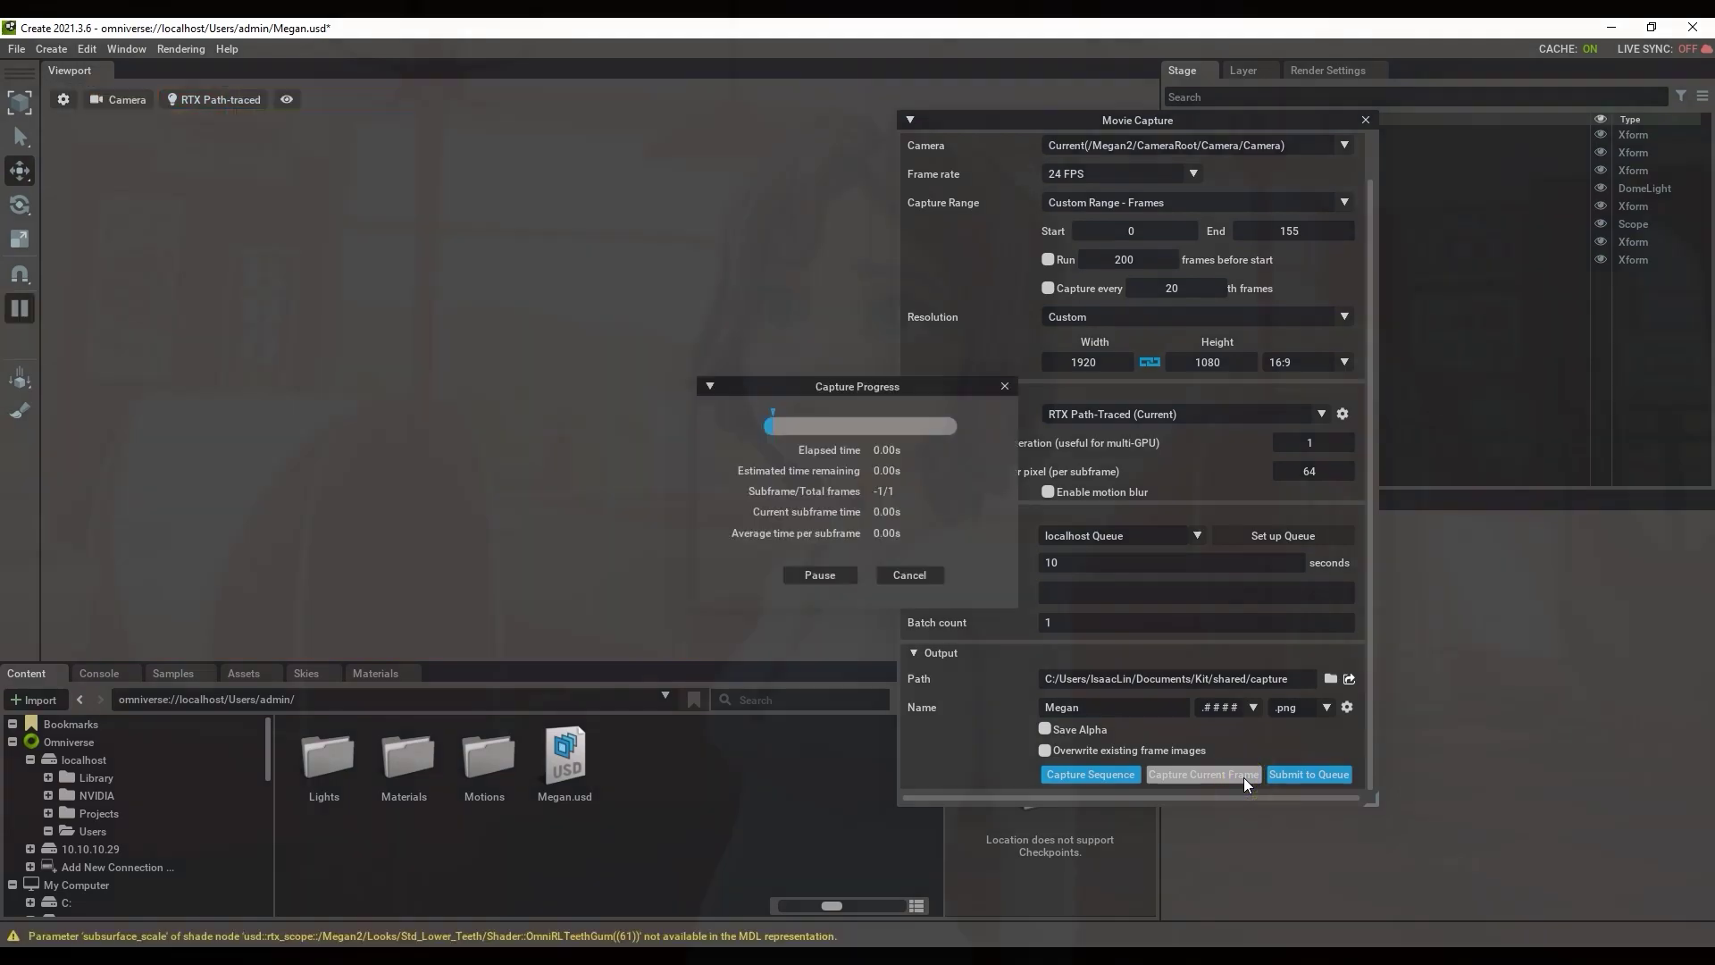